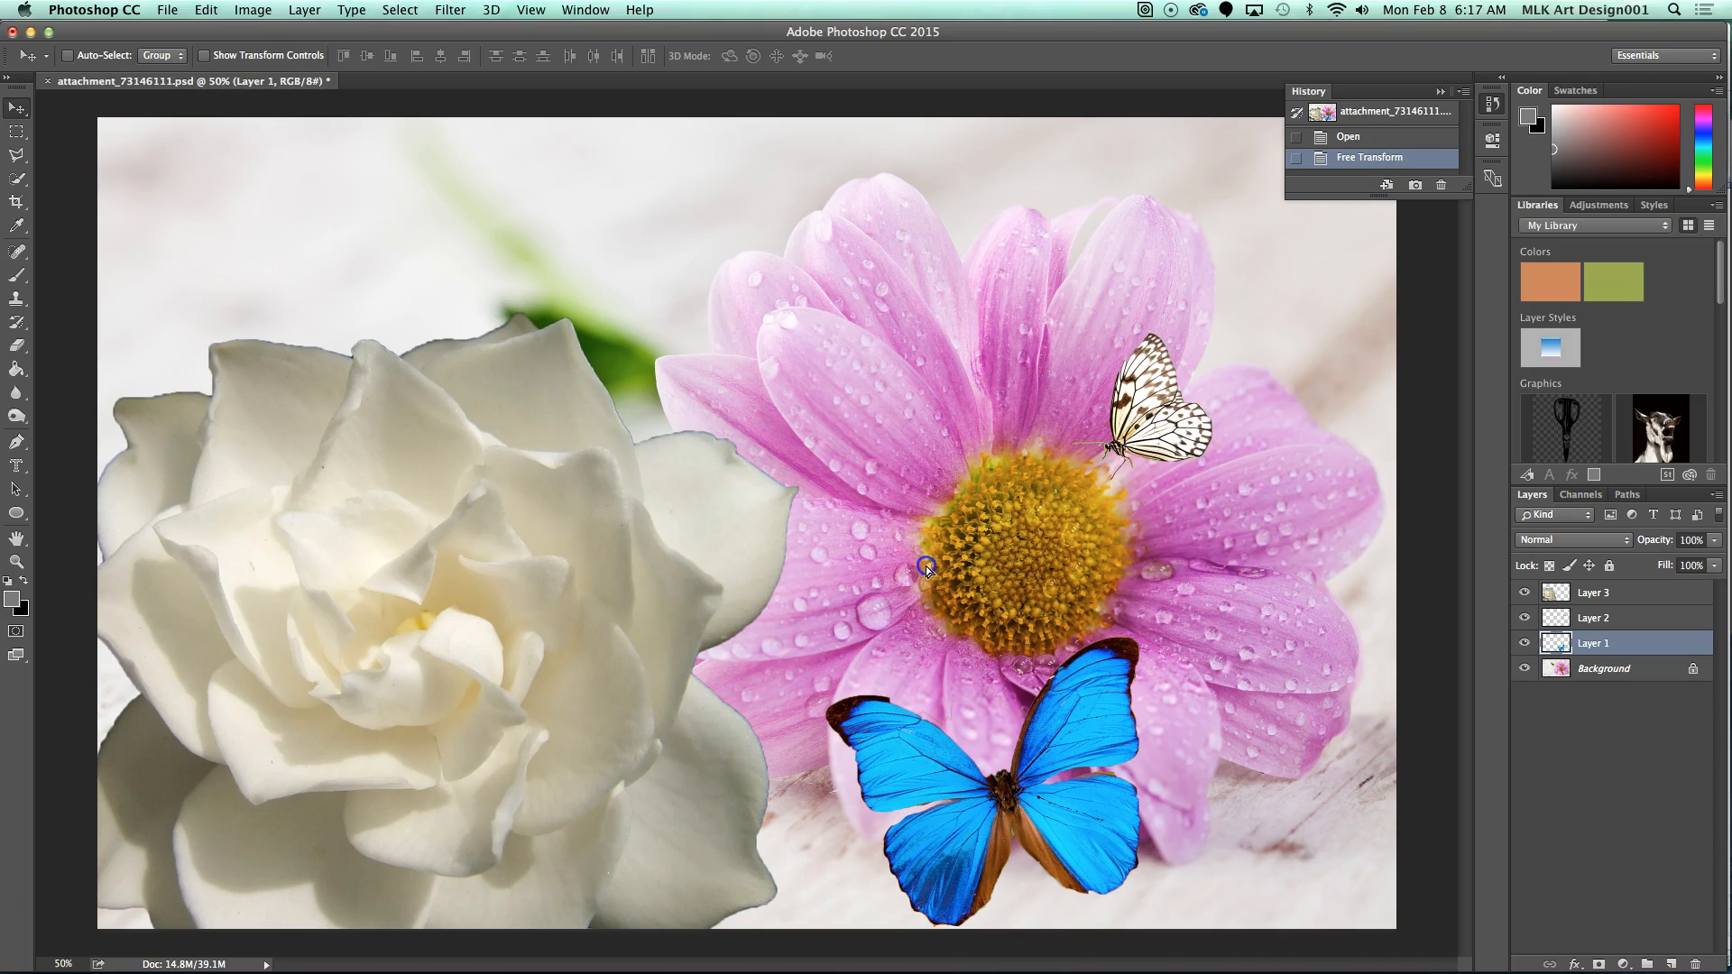
# Bring Layer 1 to the top of the layer stack and place the blue butterfly between the white and pink flowers
pyautogui.moveTo(1011, 678); pyautogui.dragTo(1016, 680)
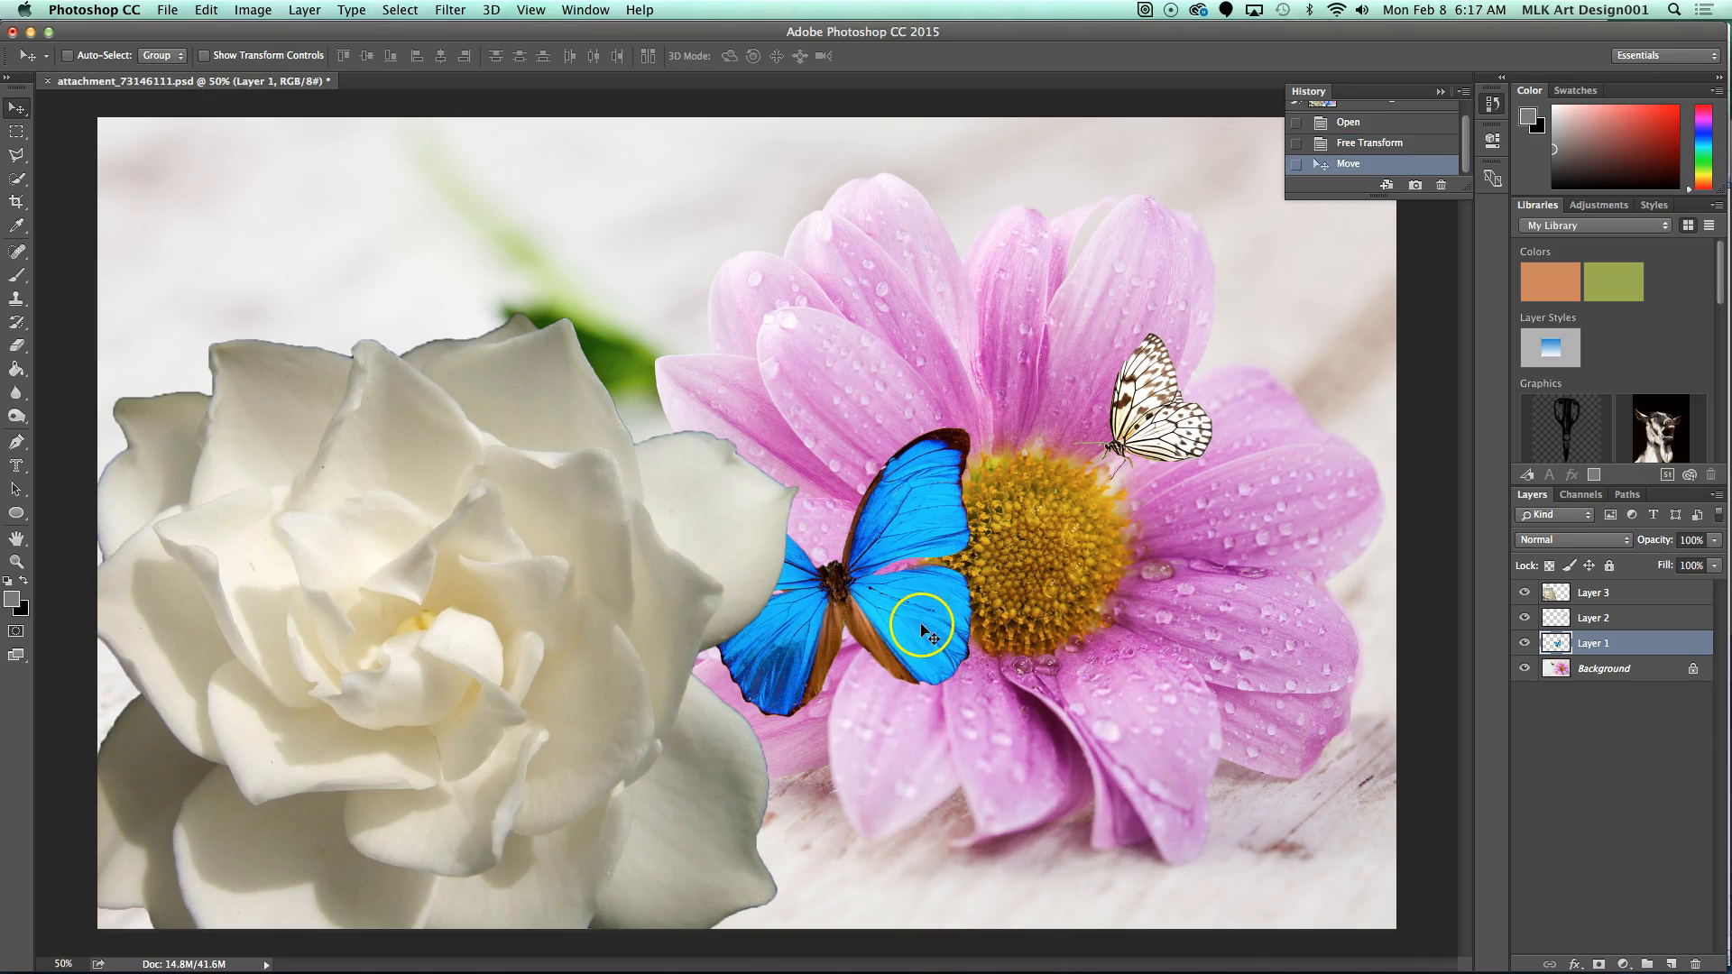
pyautogui.moveTo(997, 658); pyautogui.dragTo(1064, 679)
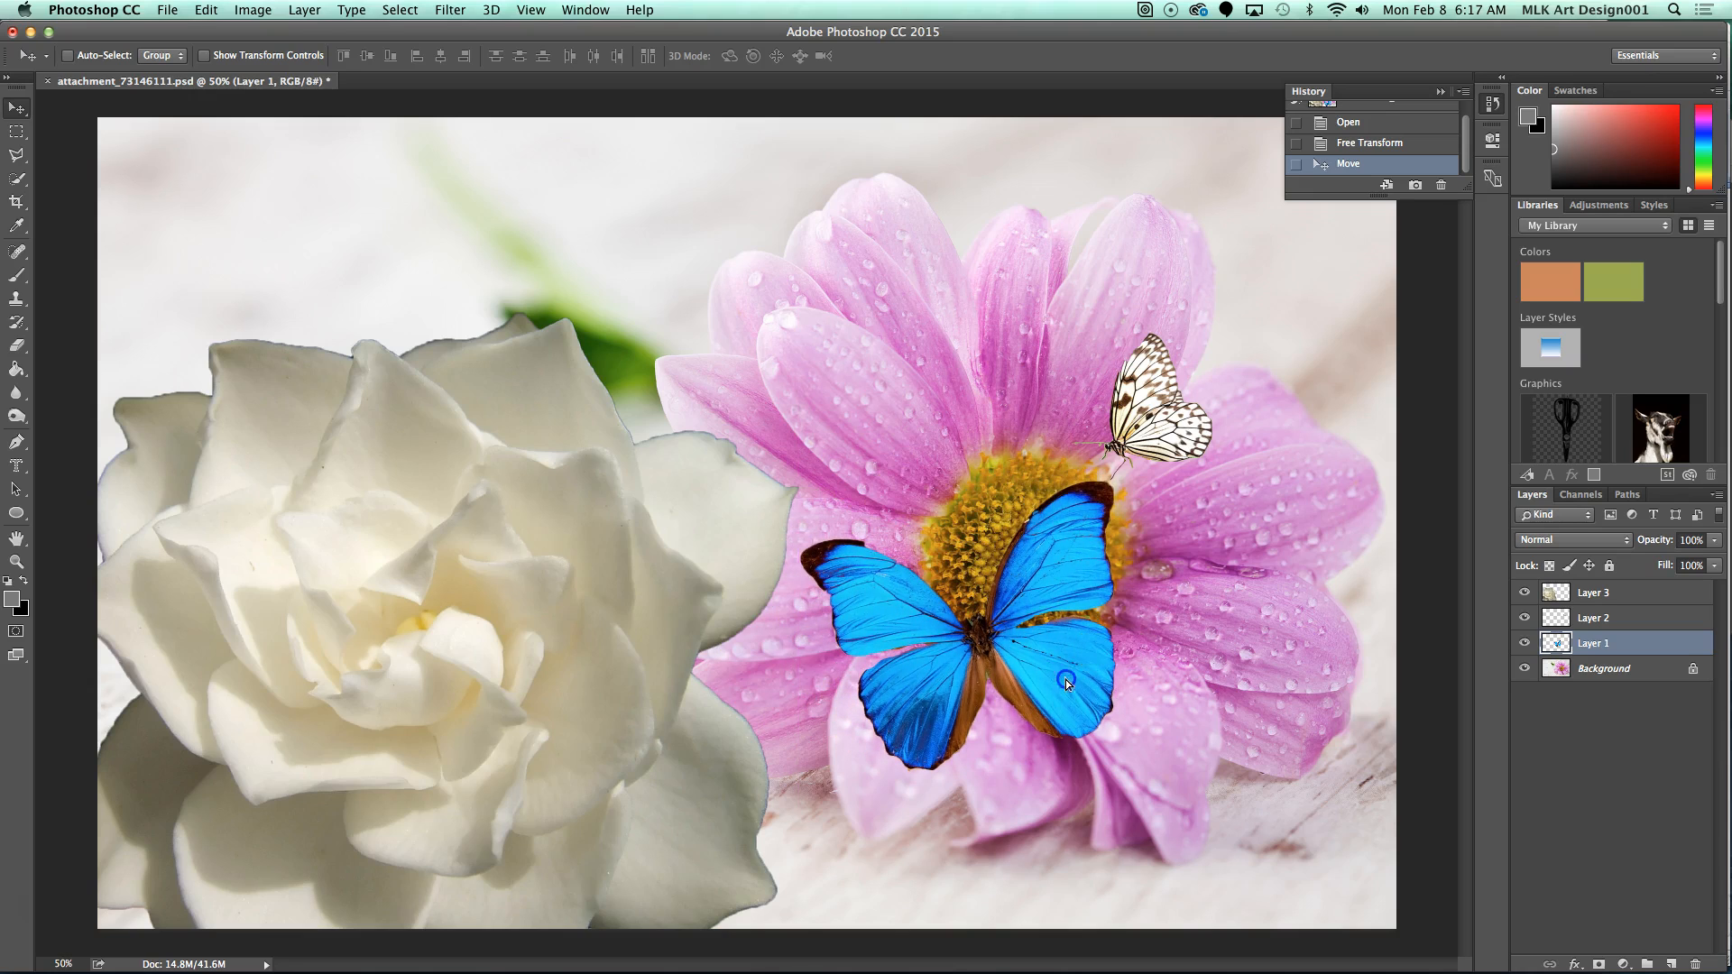
pyautogui.click(1663, 641)
pyautogui.moveTo(1663, 641); pyautogui.dragTo(1624, 584)
pyautogui.moveTo(1040, 669); pyautogui.dragTo(798, 484)
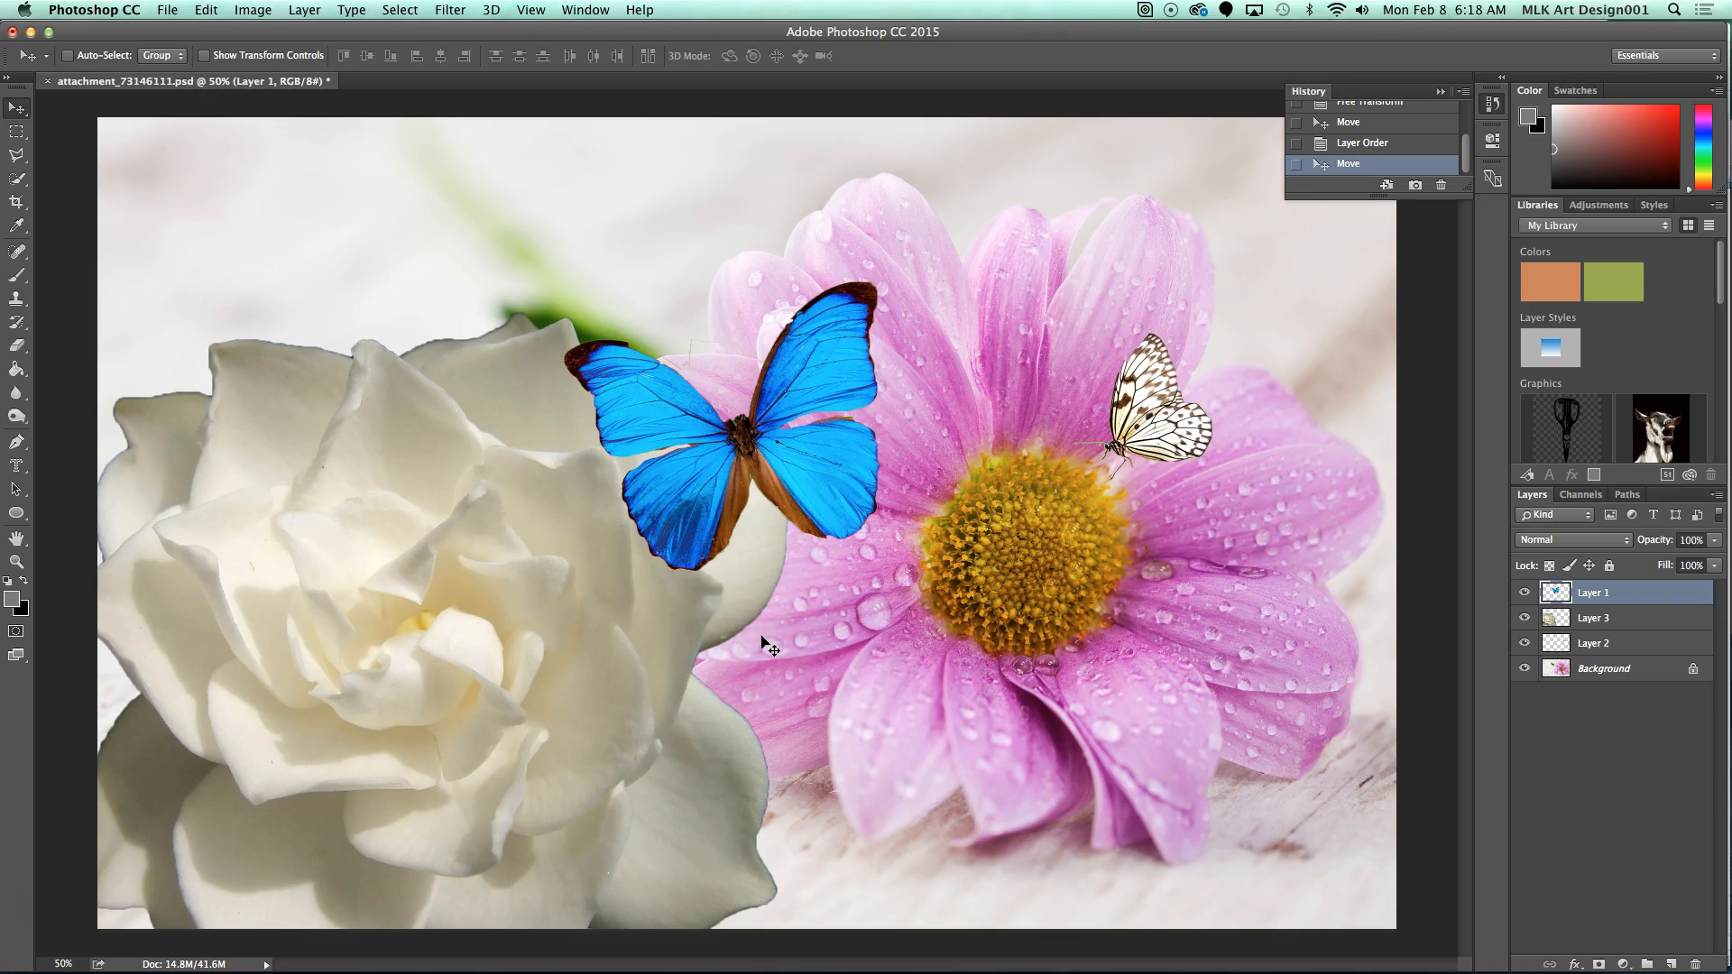
pyautogui.click(787, 648)
pyautogui.moveTo(768, 462); pyautogui.dragTo(789, 505)
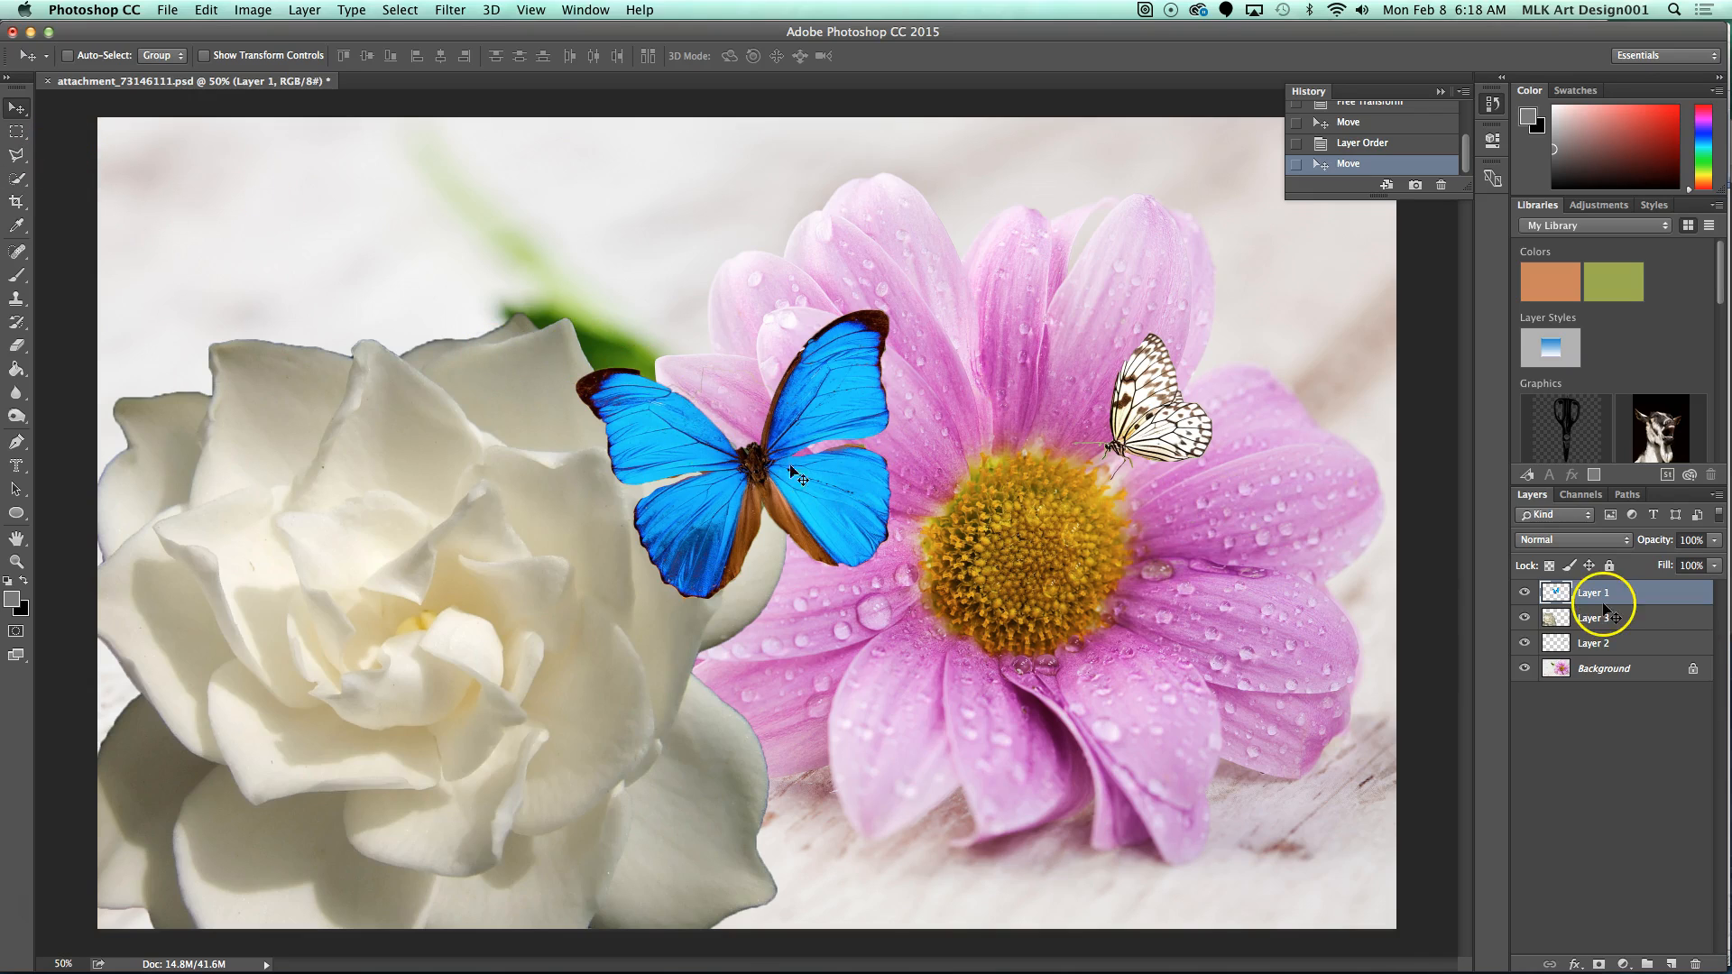
# Turn on Show Transform Controls for the Move tool
pyautogui.click(15, 135)
pyautogui.click(15, 173)
pyautogui.click(17, 202)
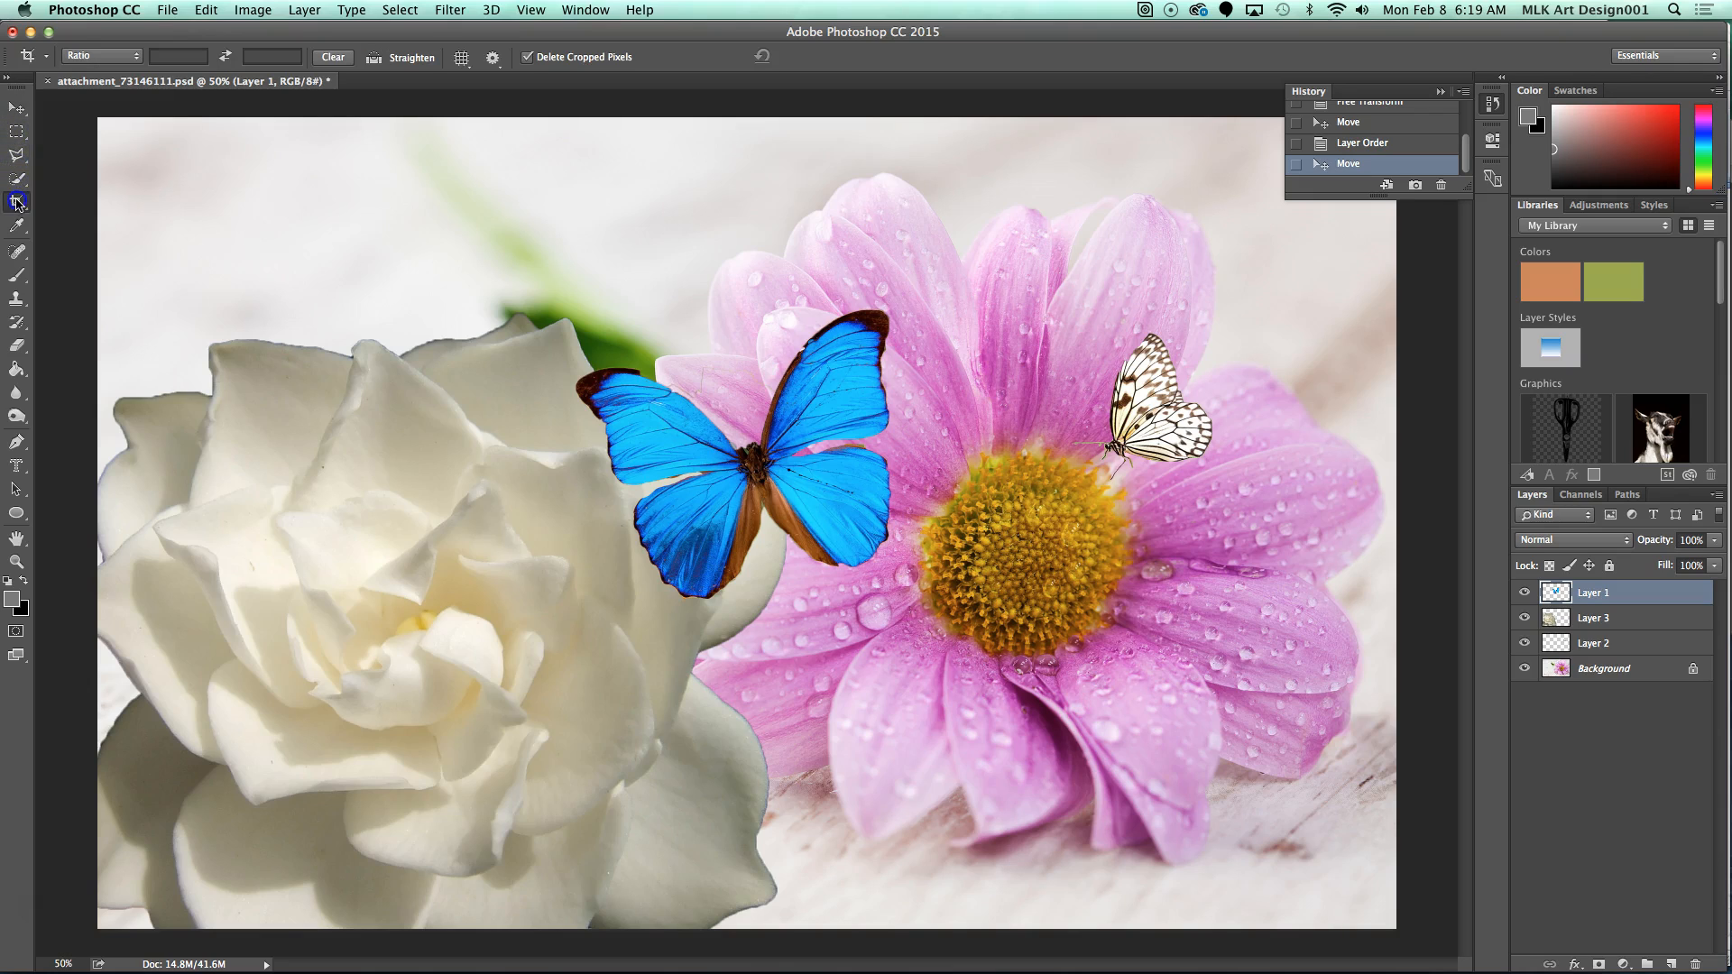
pyautogui.click(17, 108)
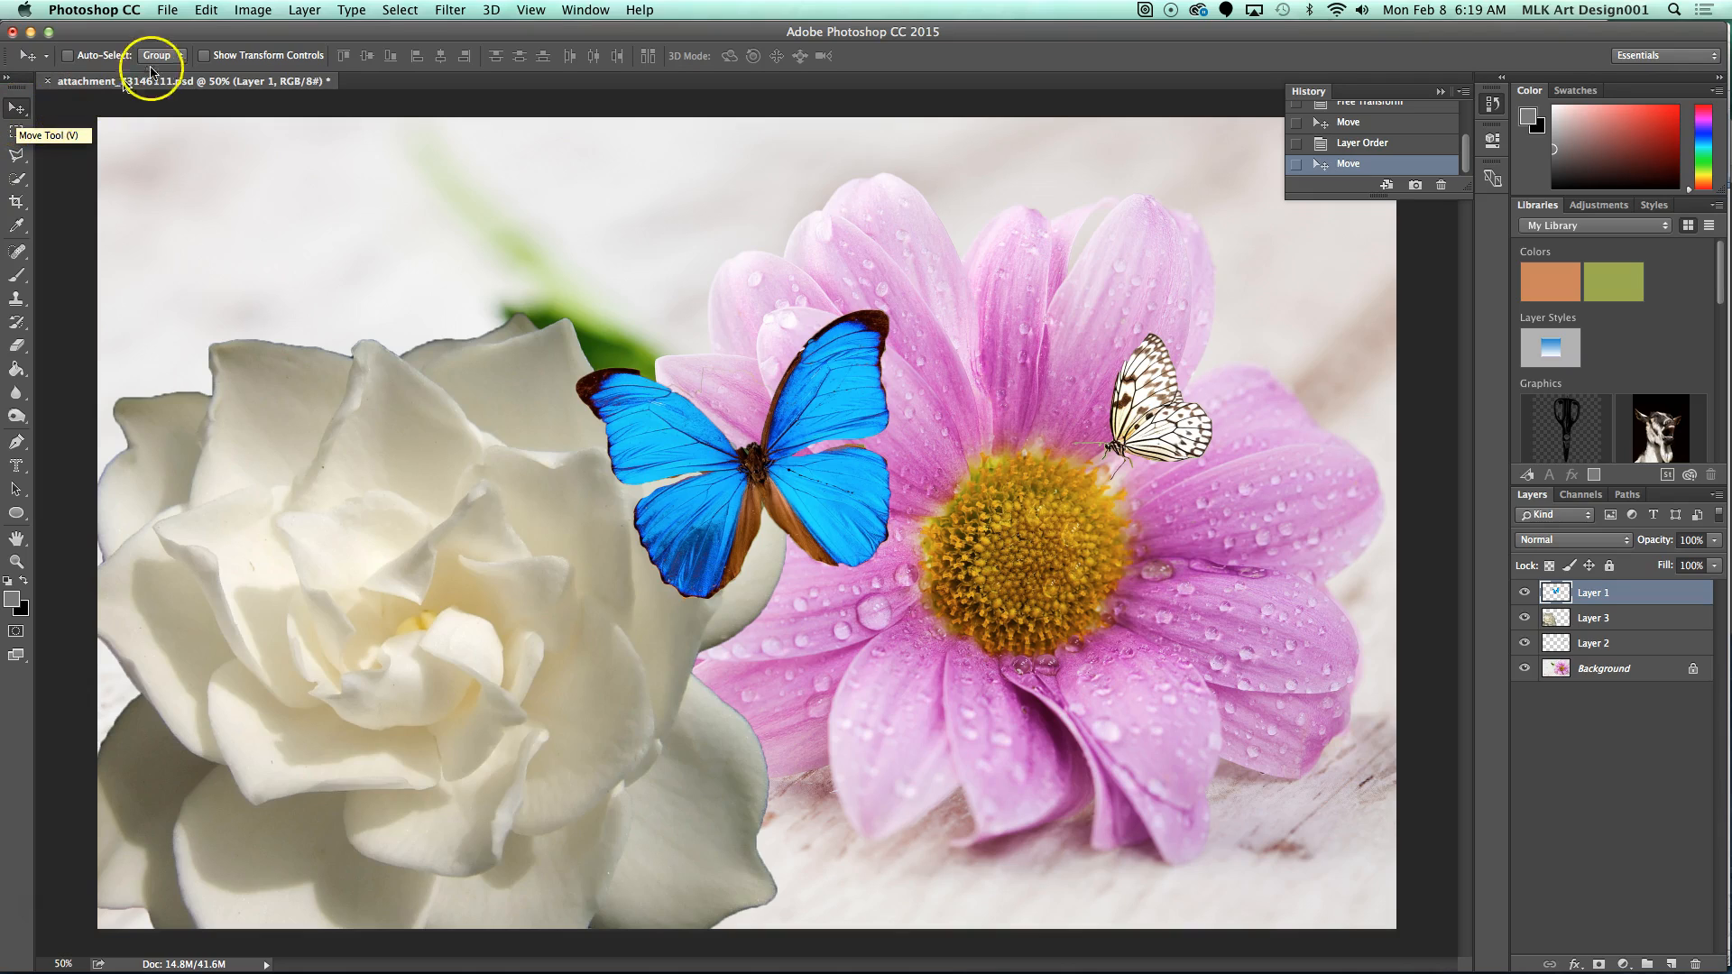
pyautogui.click(207, 56)
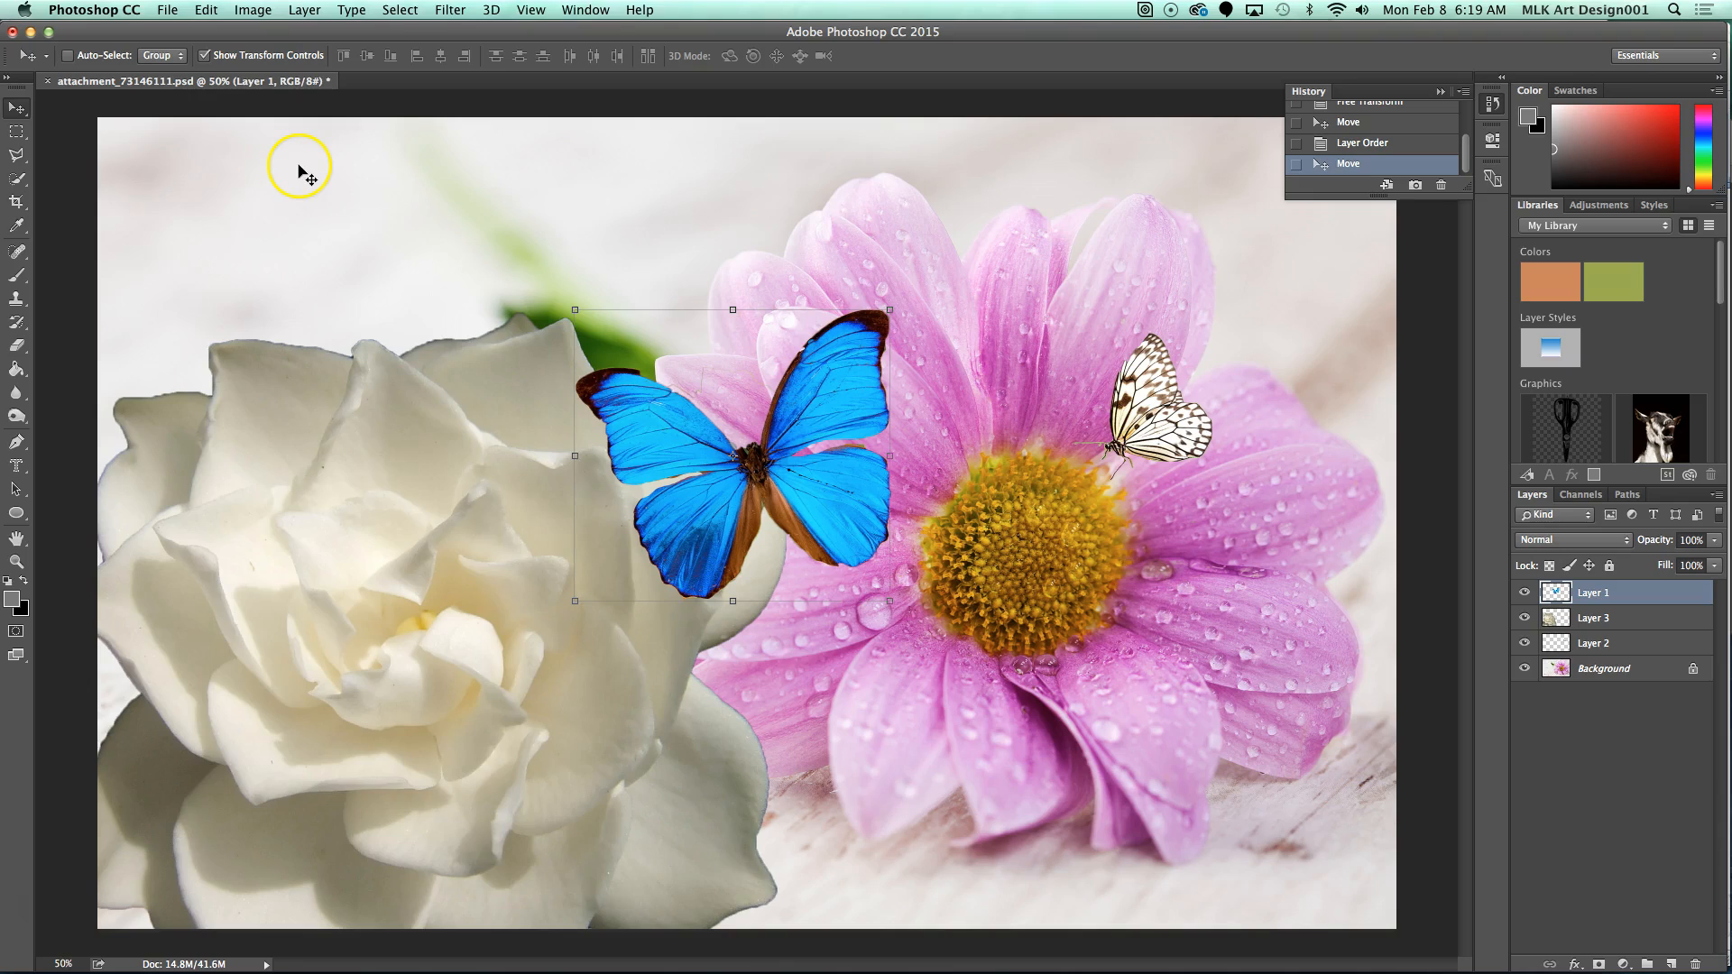
pyautogui.click(207, 11)
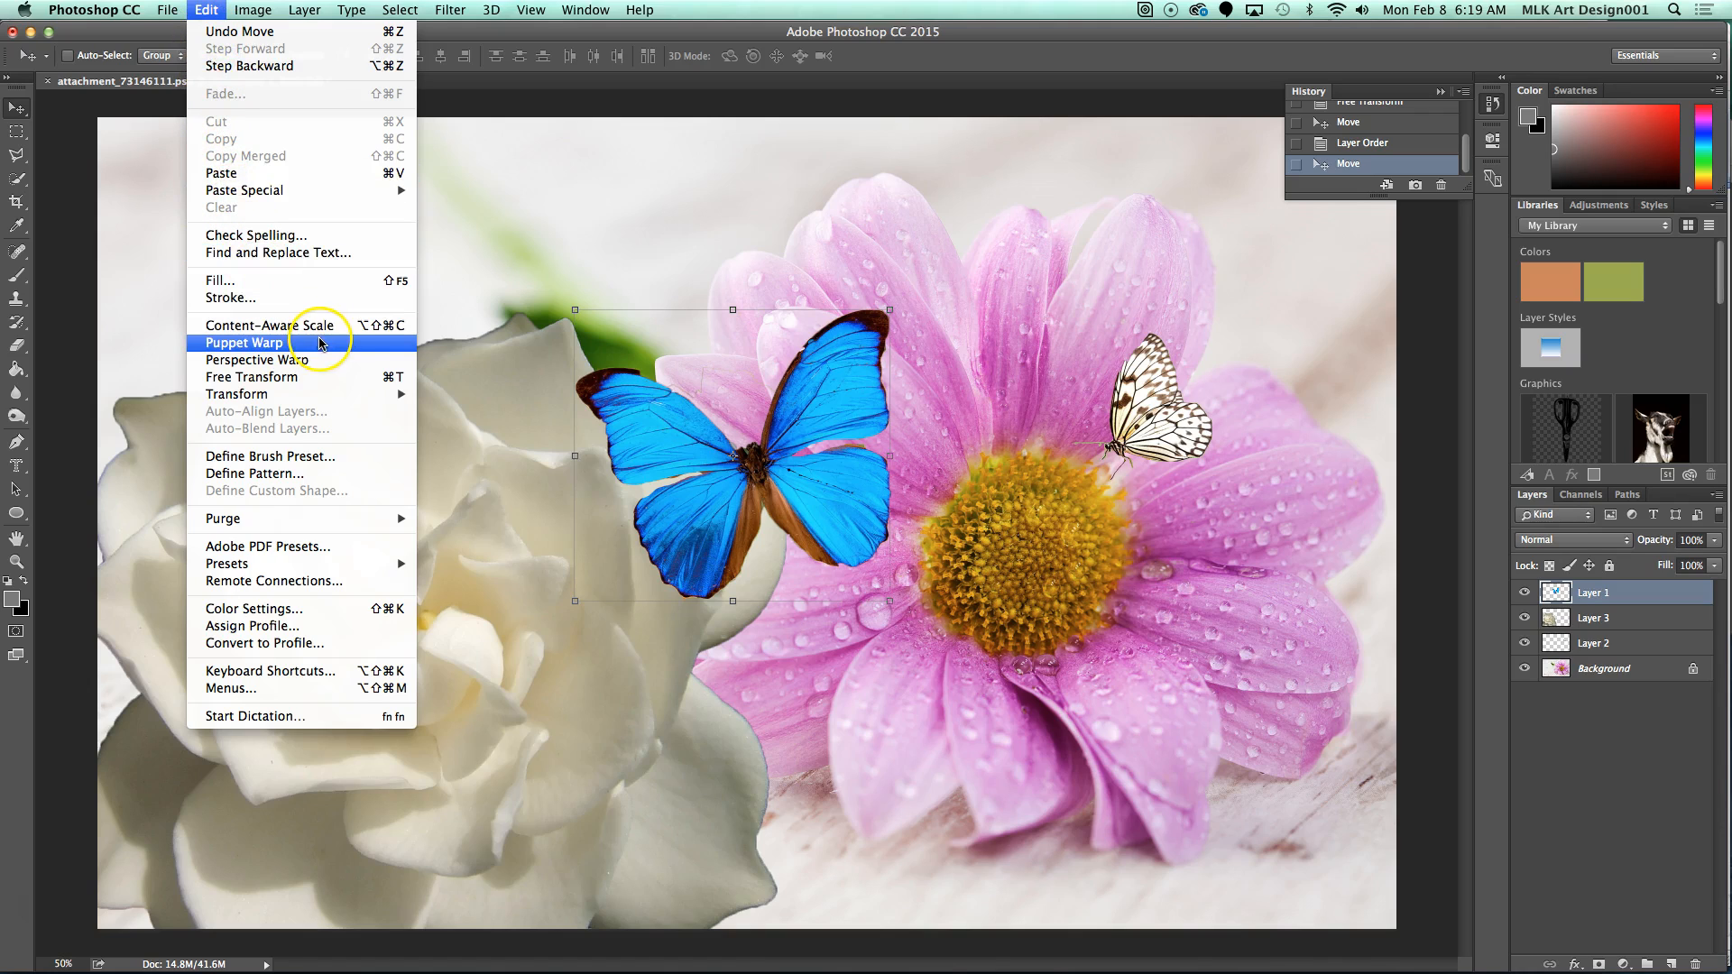
pyautogui.moveTo(262, 396)
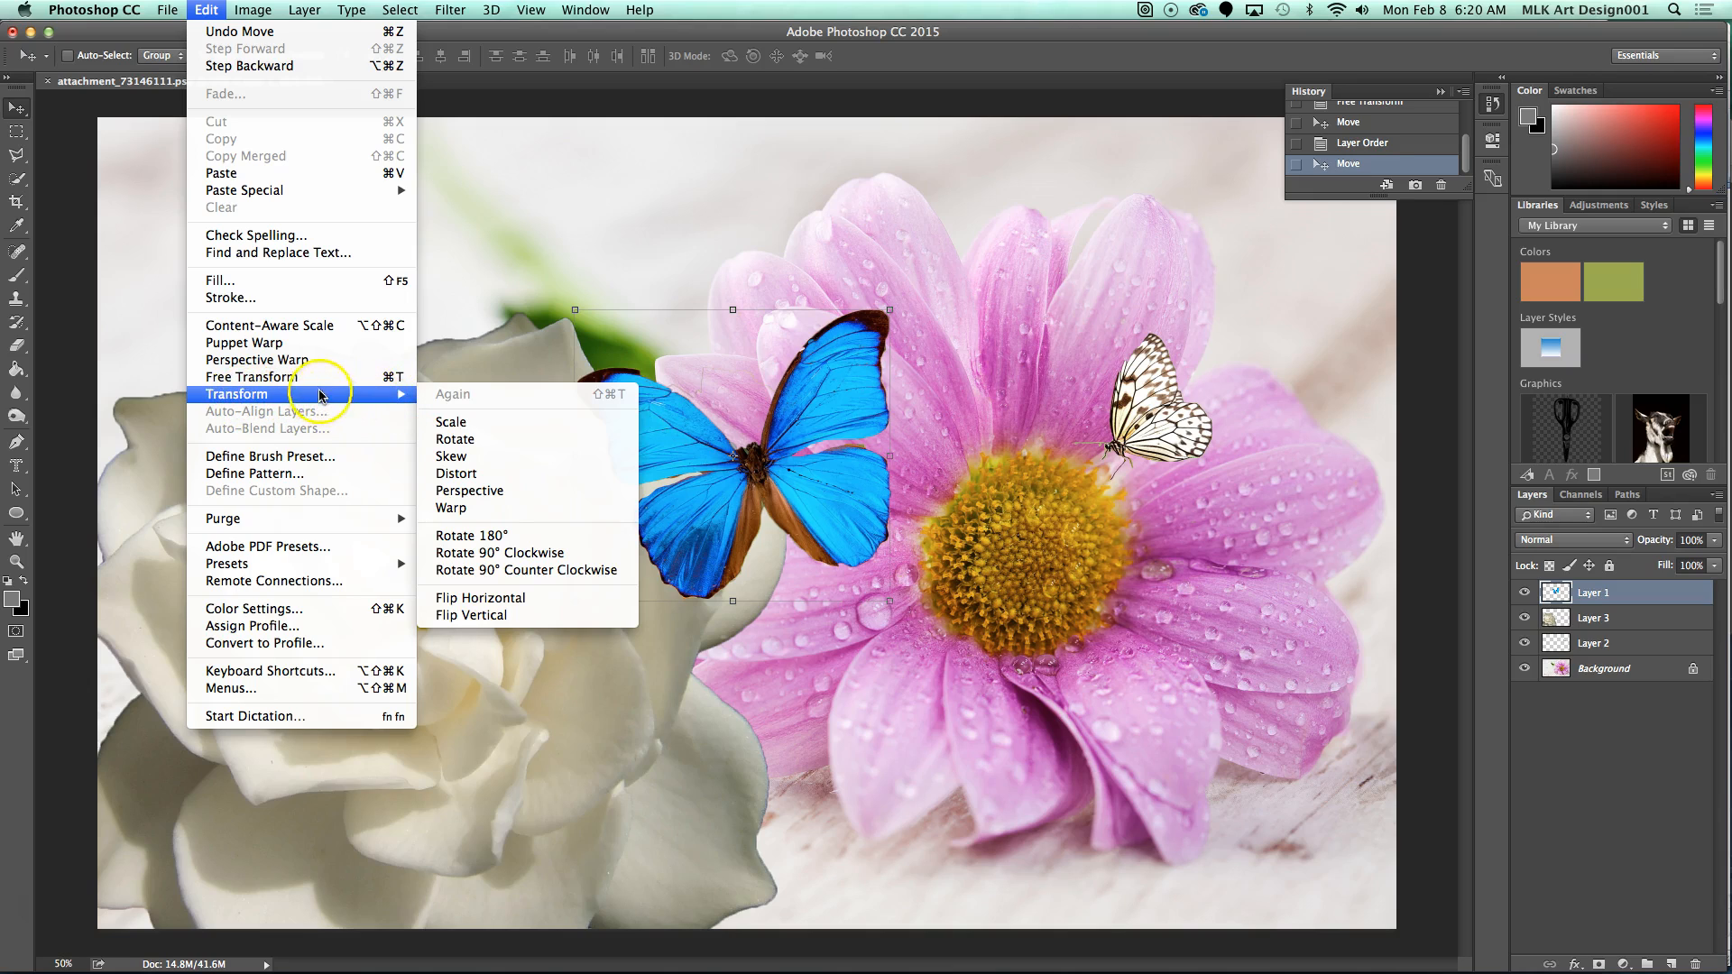
pyautogui.click(468, 443)
pyautogui.click(462, 460)
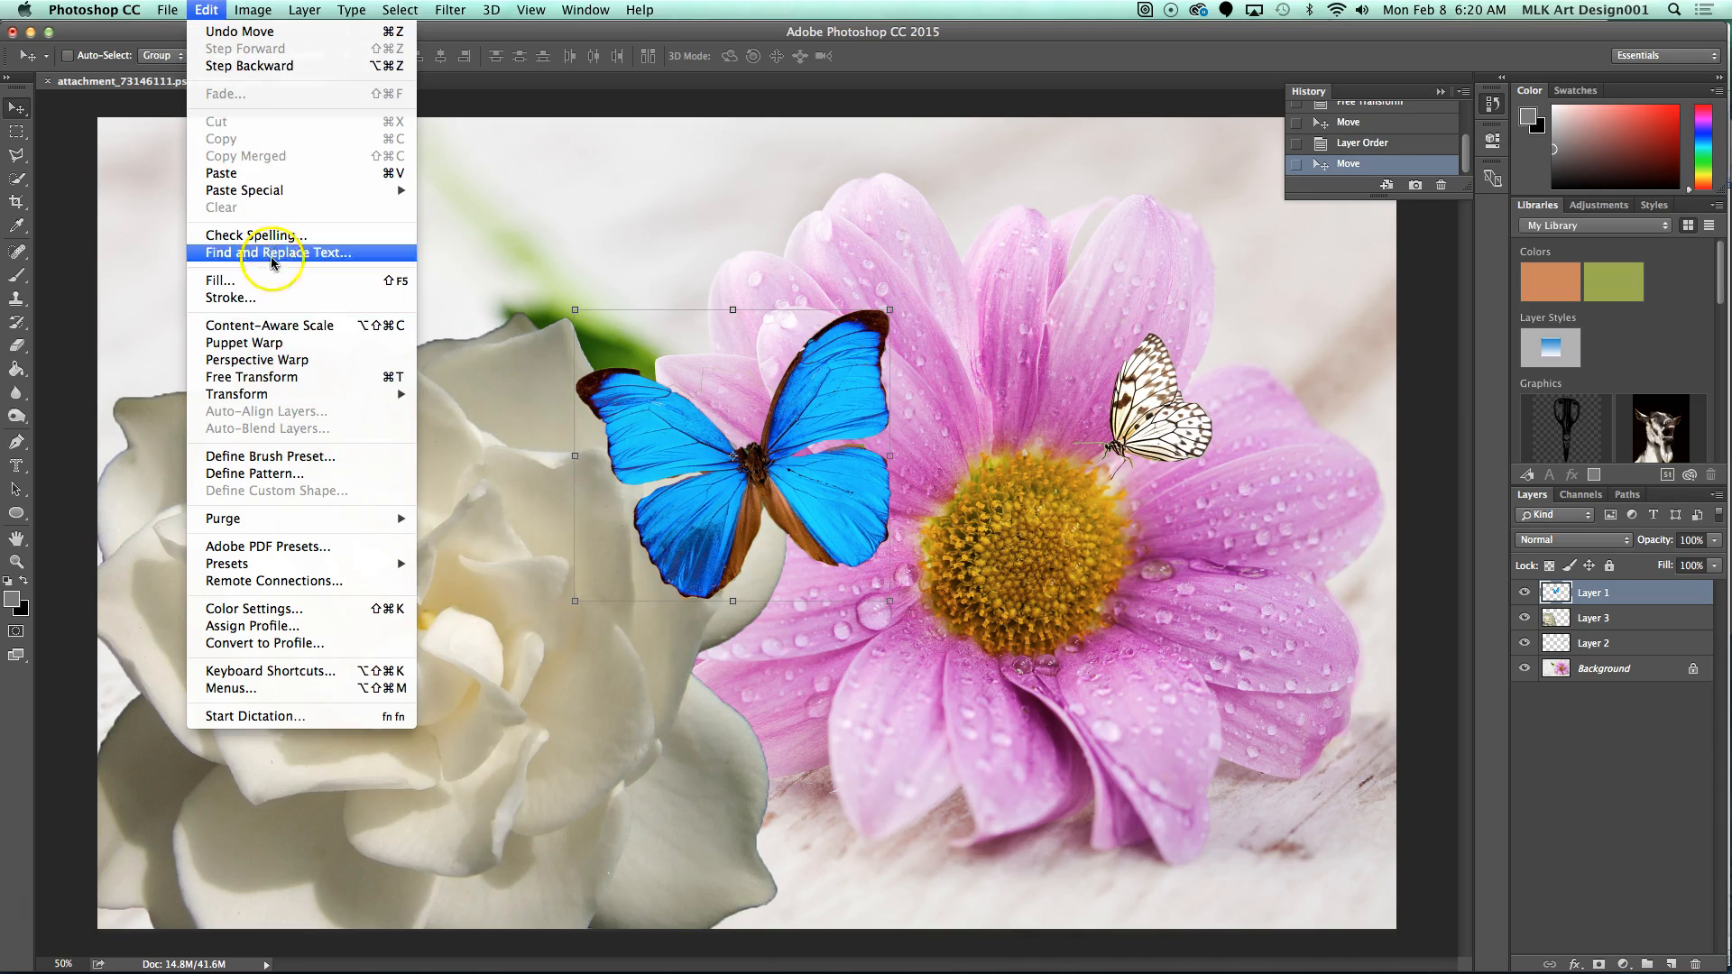
# Scale the blue butterfly up slightly to about 101% of its width and height and apply the transform
pyautogui.moveTo(368, 394)
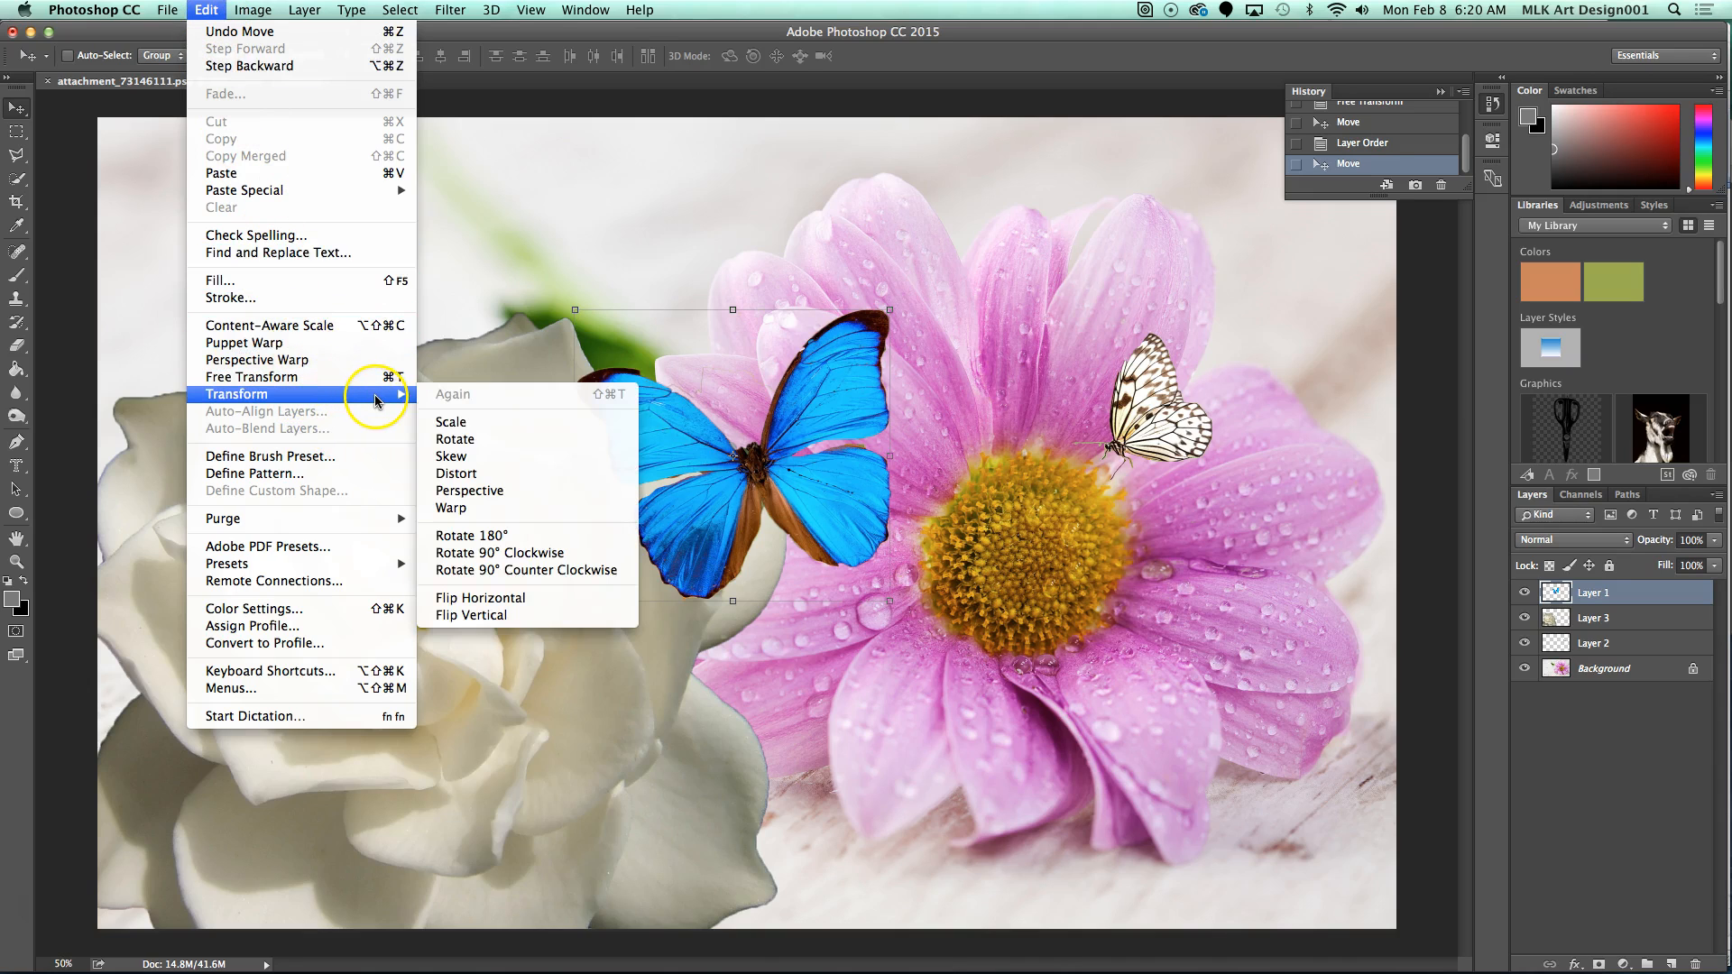
pyautogui.click(478, 428)
pyautogui.moveTo(572, 309)
pyautogui.mouseDown()
pyautogui.moveTo(630, 352)
pyautogui.moveTo(570, 326)
pyautogui.moveTo(545, 290)
pyautogui.moveTo(631, 355)
pyautogui.moveTo(648, 411)
pyautogui.moveTo(578, 315)
pyautogui.moveTo(435, 200)
pyautogui.moveTo(575, 321)
pyautogui.moveTo(606, 379)
pyautogui.moveTo(557, 287)
pyautogui.moveTo(495, 262)
pyautogui.moveTo(563, 316)
pyautogui.mouseUp()
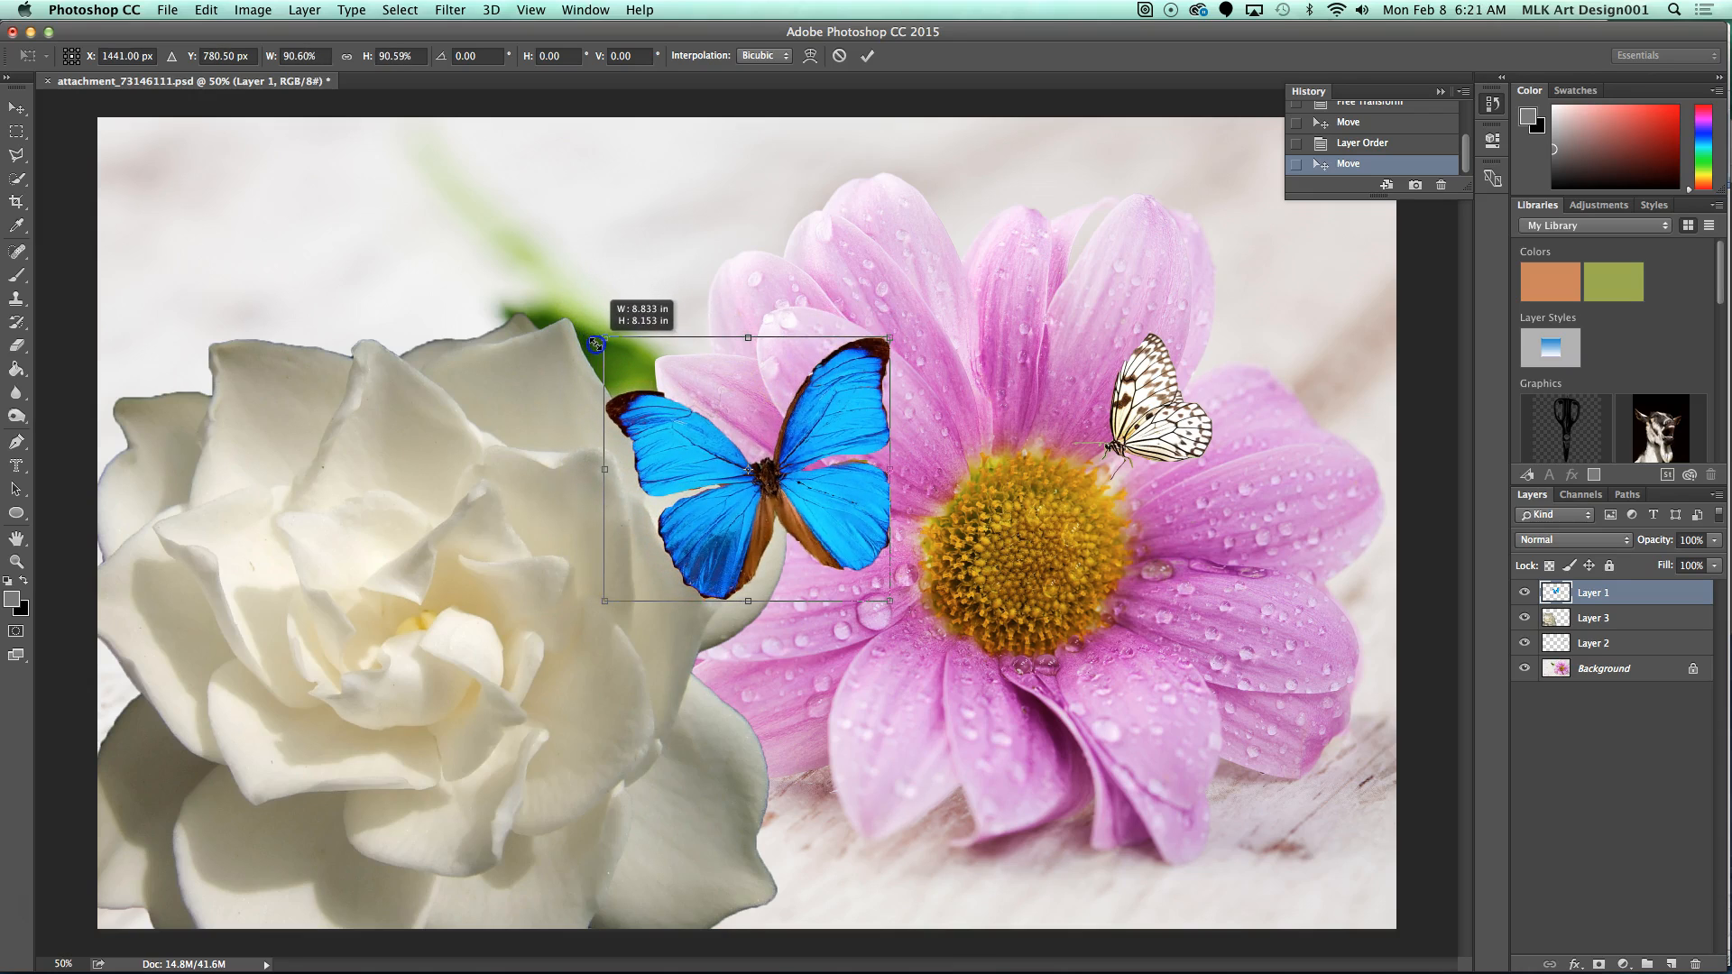
pyautogui.moveTo(544, 295); pyautogui.dragTo(304, 274)
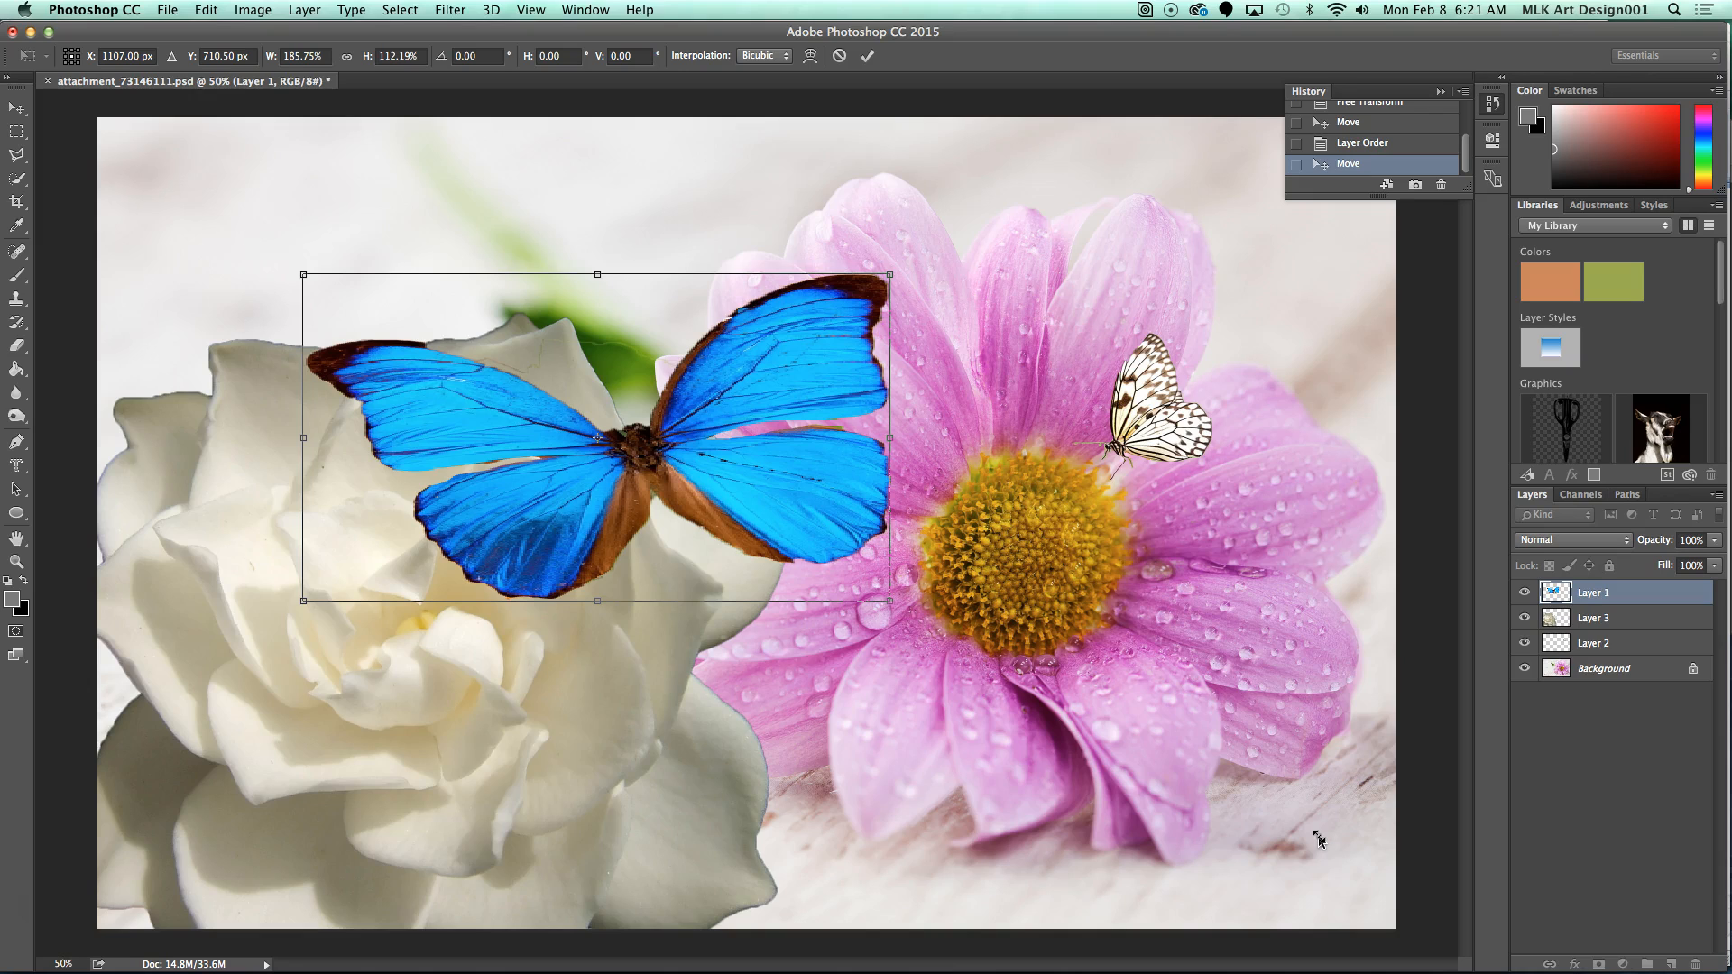
pyautogui.press('super+z')
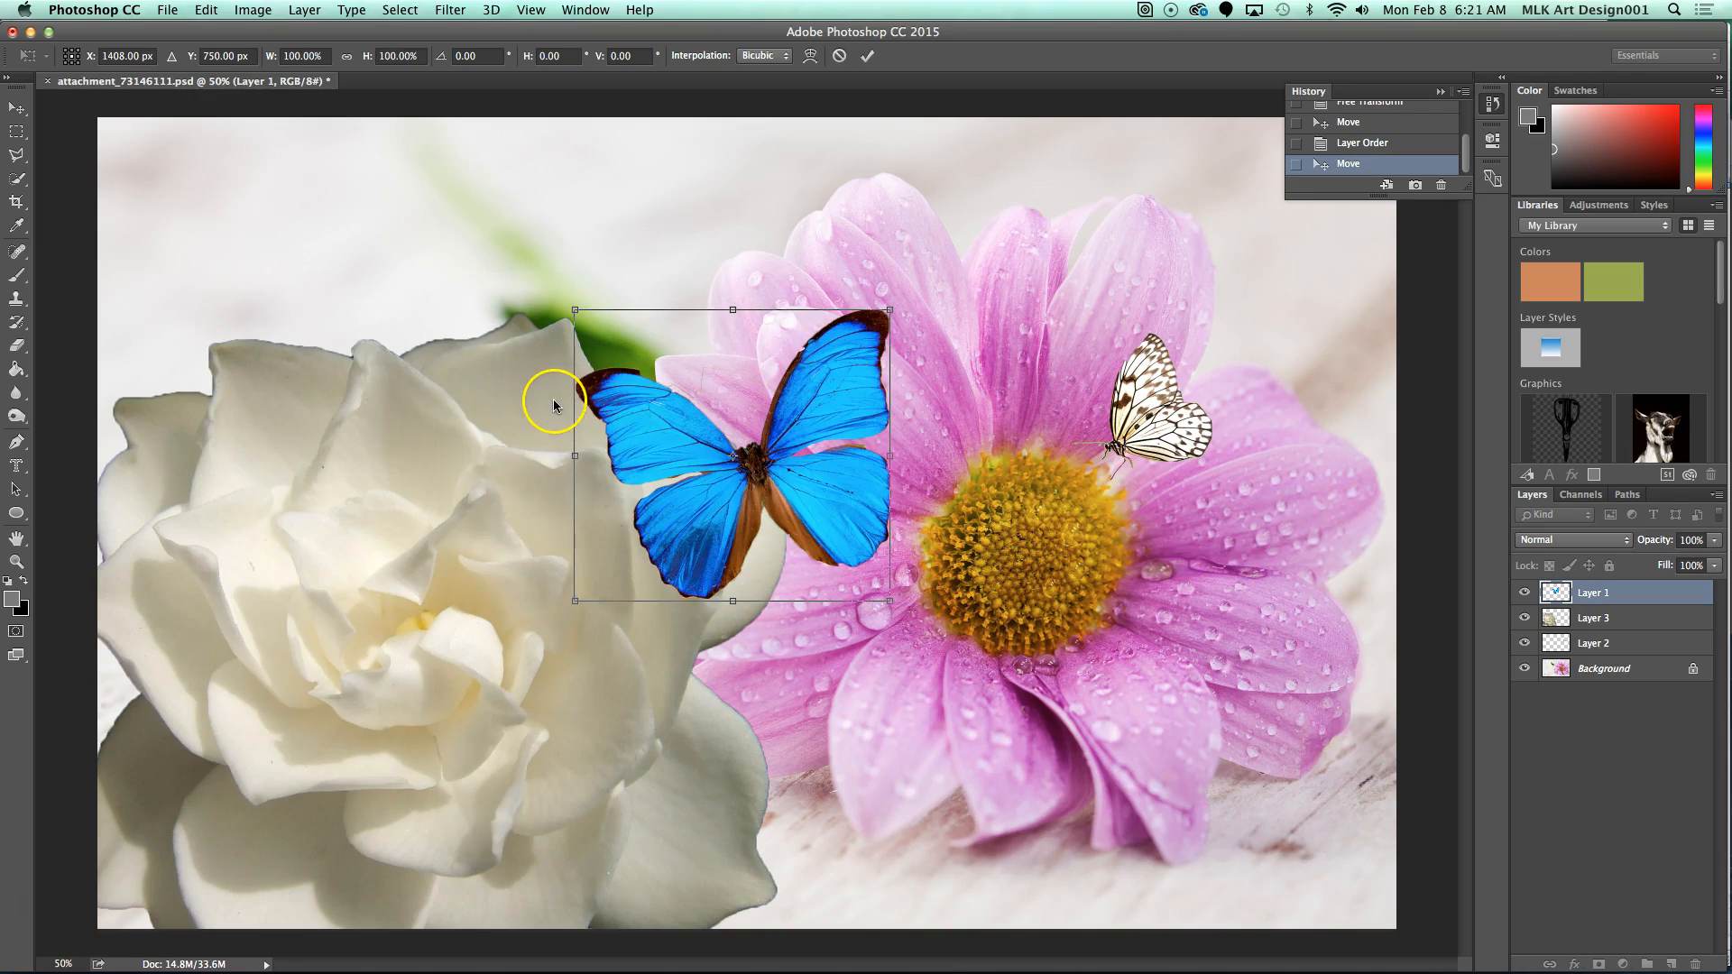
pyautogui.moveTo(574, 310)
pyautogui.mouseDown()
pyautogui.moveTo(475, 240)
pyautogui.moveTo(570, 306)
pyautogui.mouseUp()
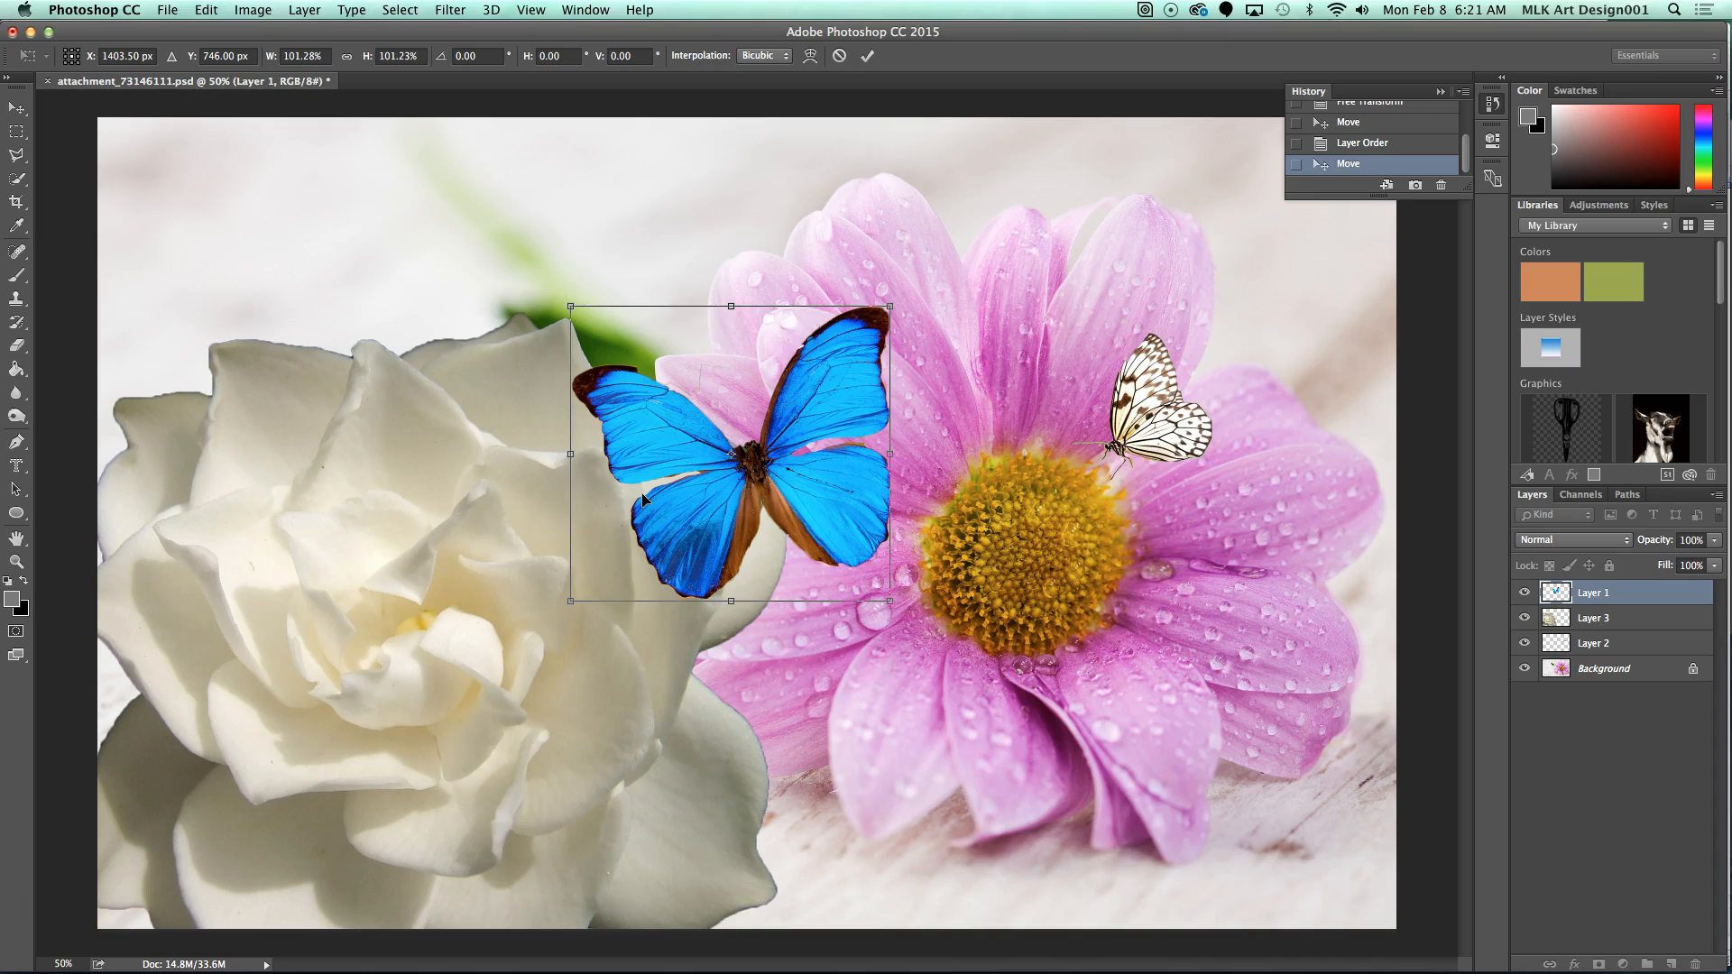
pyautogui.press('Return')
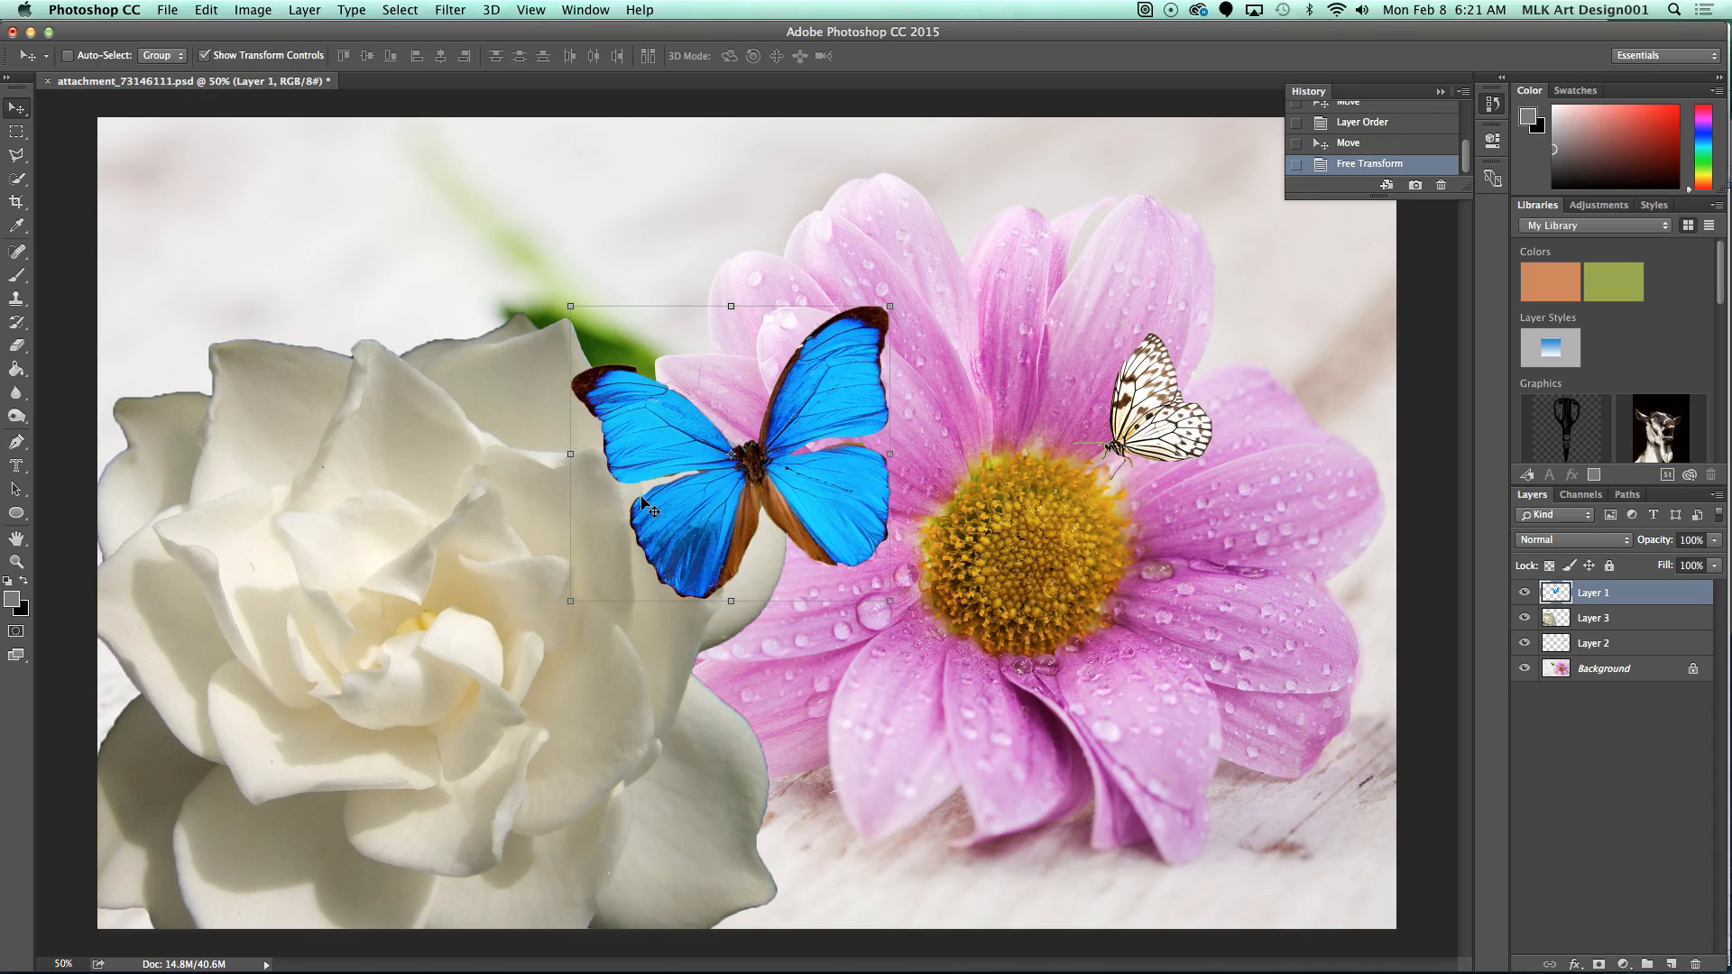
# Rotate the blue butterfly counterclockwise by about 20° and apply the transform
pyautogui.click(254, 10)
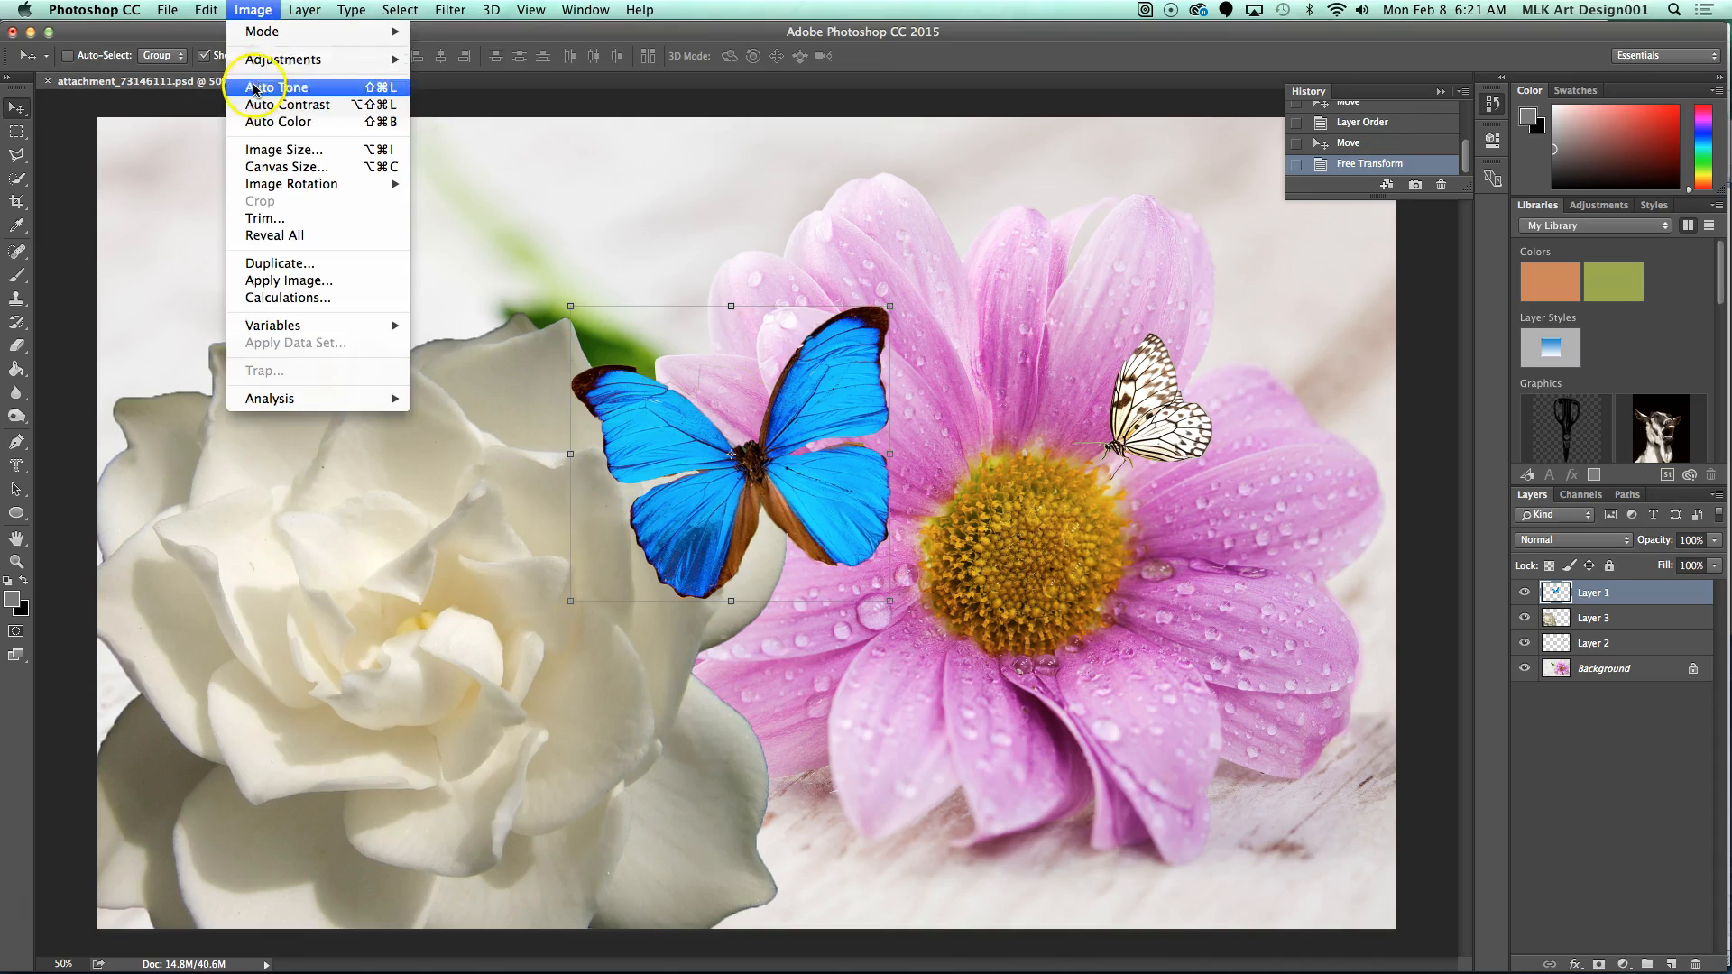
pyautogui.moveTo(207, 9)
pyautogui.moveTo(348, 403)
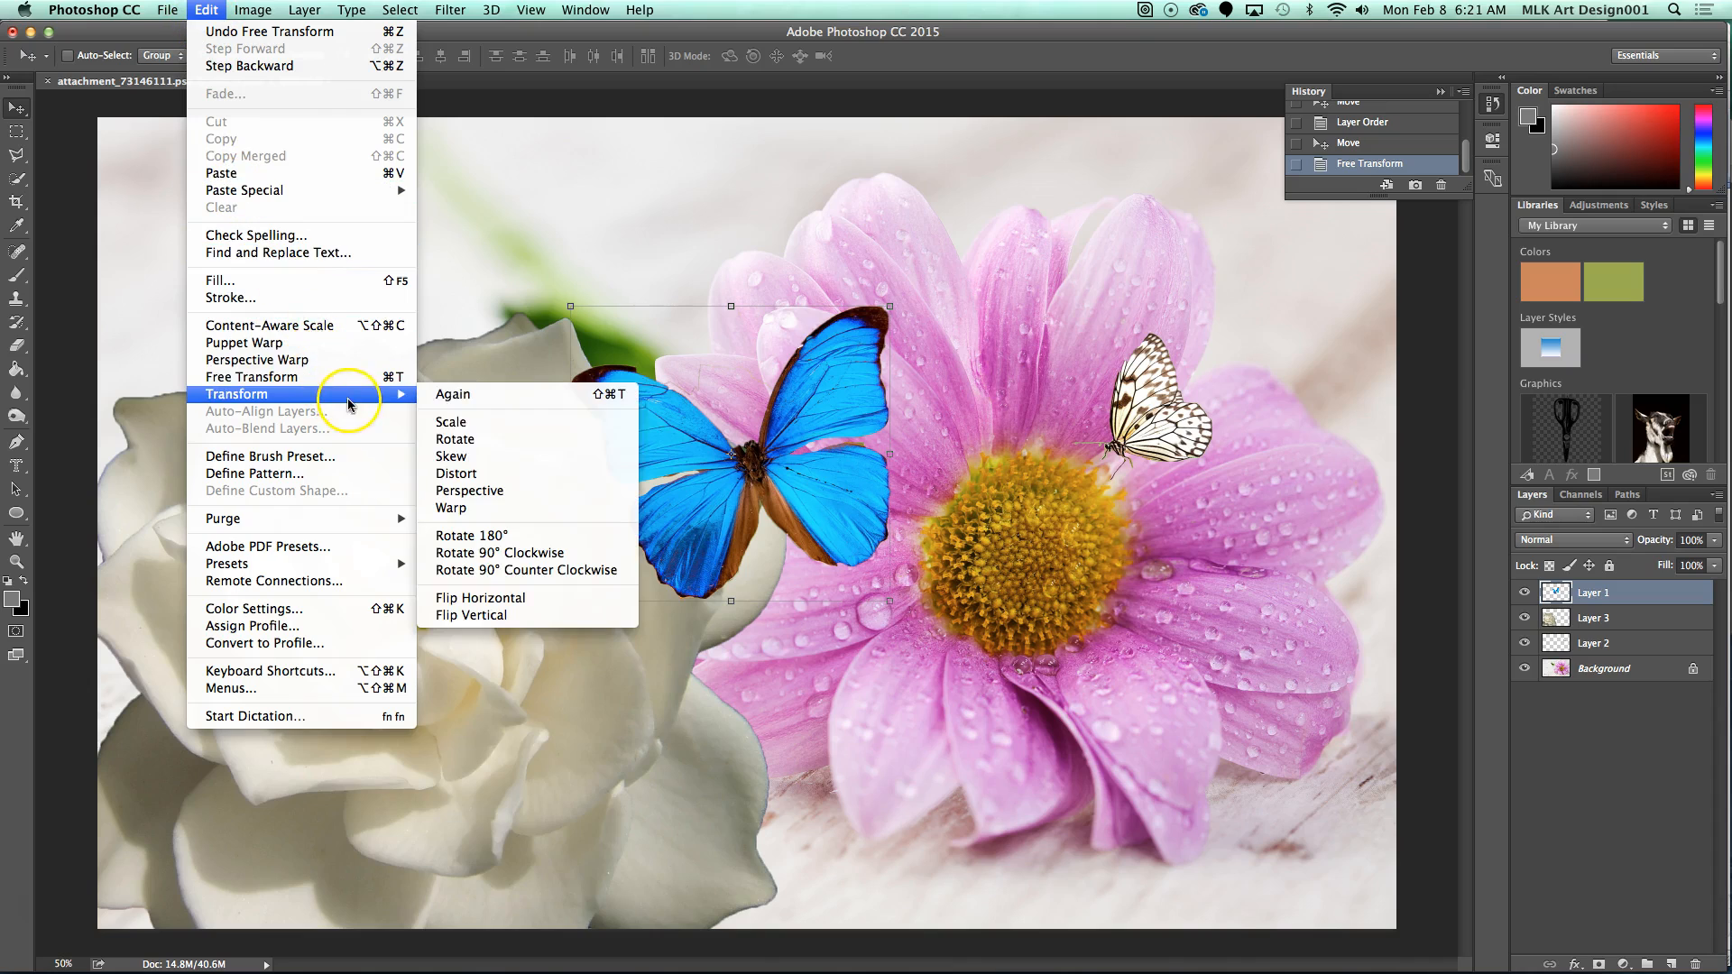
pyautogui.click(454, 440)
pyautogui.moveTo(554, 307); pyautogui.dragTo(511, 367)
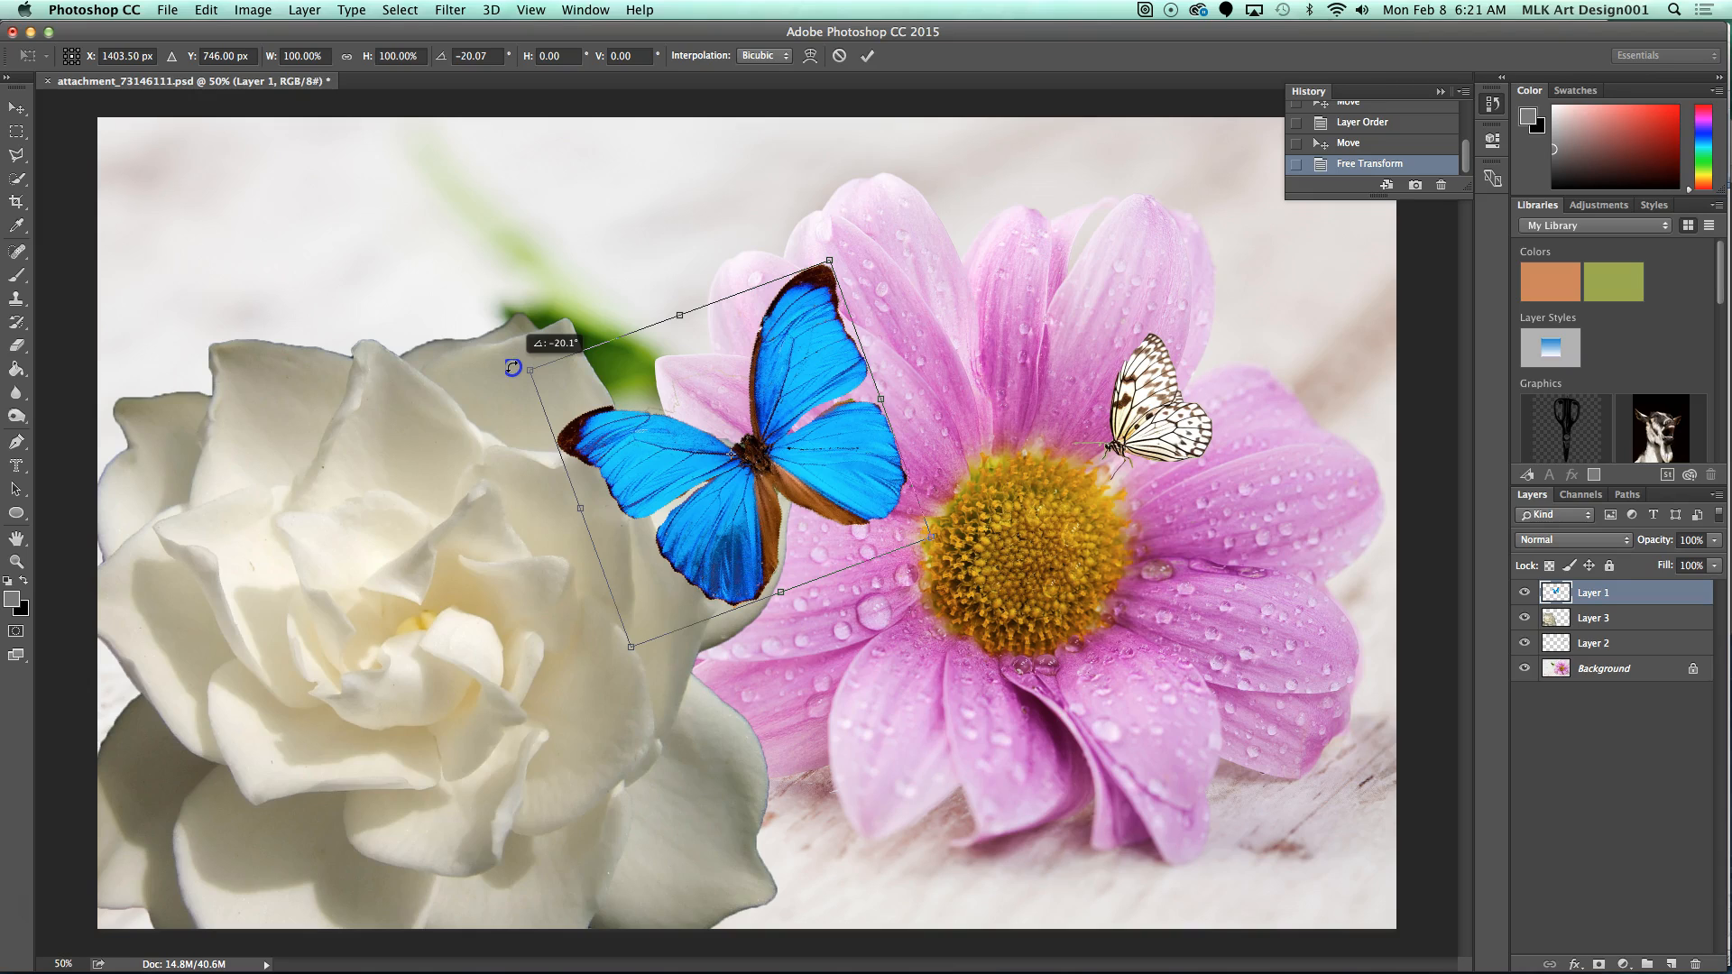
pyautogui.moveTo(512, 367); pyautogui.dragTo(512, 366)
pyautogui.press('Return')
pyautogui.click(525, 361)
# Skew the blue butterfly by shifting the upper-left corner of its bounding box slightly outward, and apply the transform
pyautogui.click(206, 10)
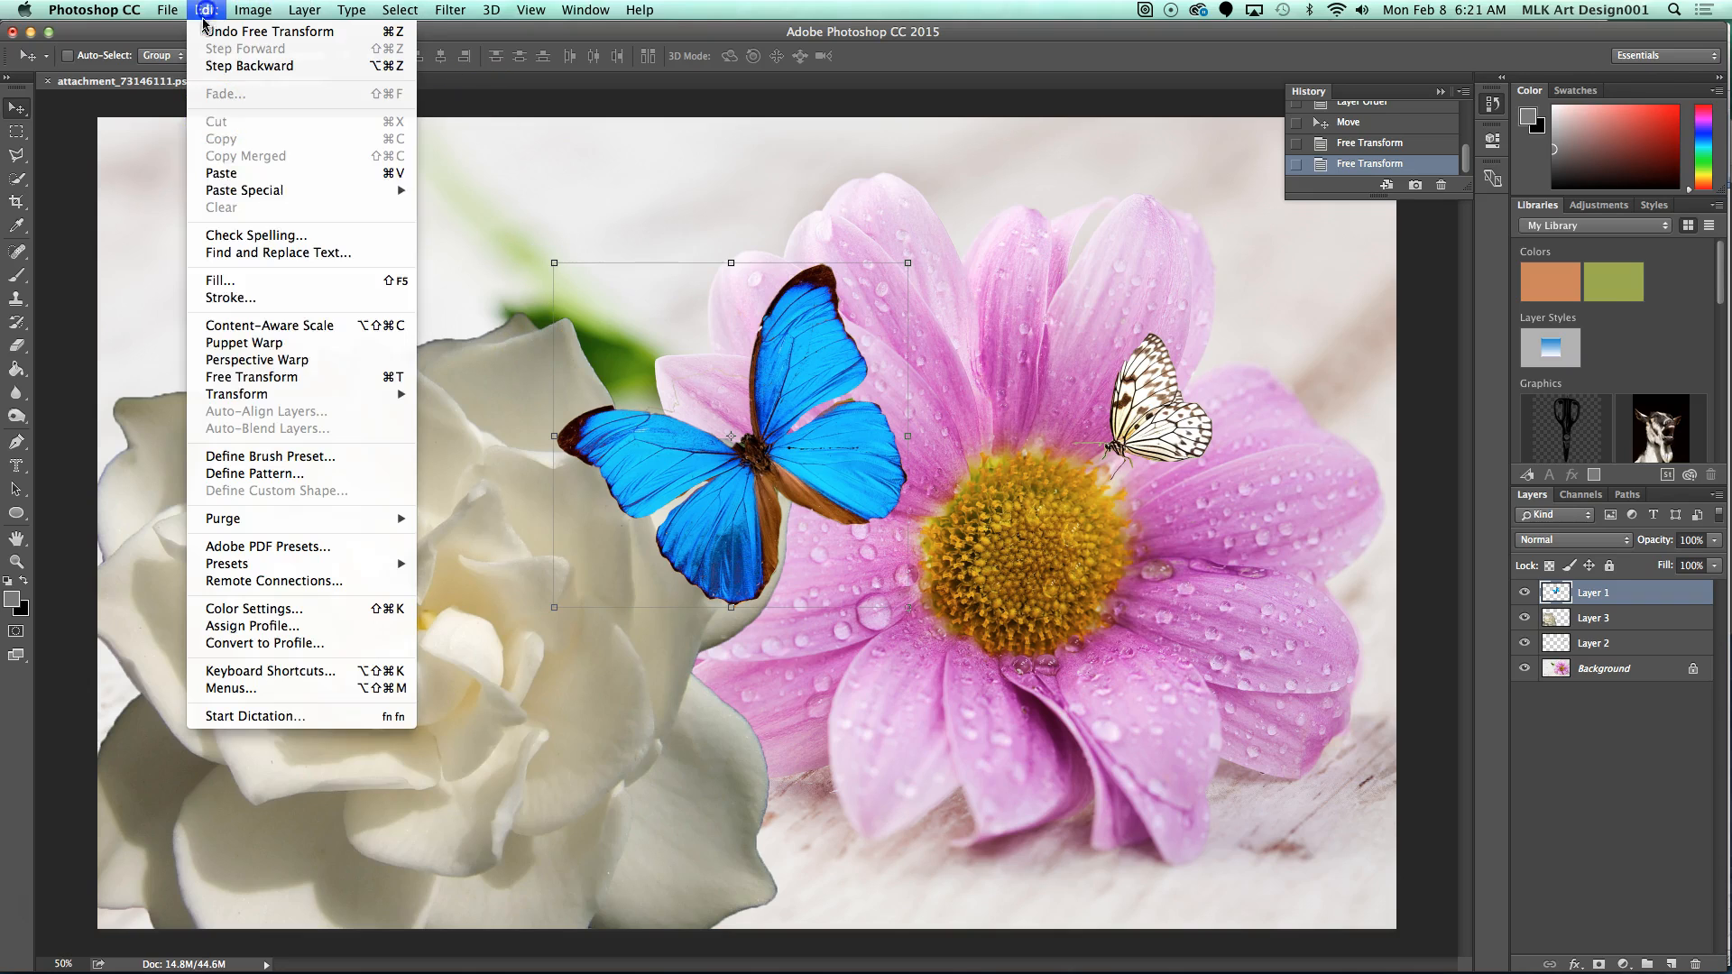
pyautogui.moveTo(360, 394)
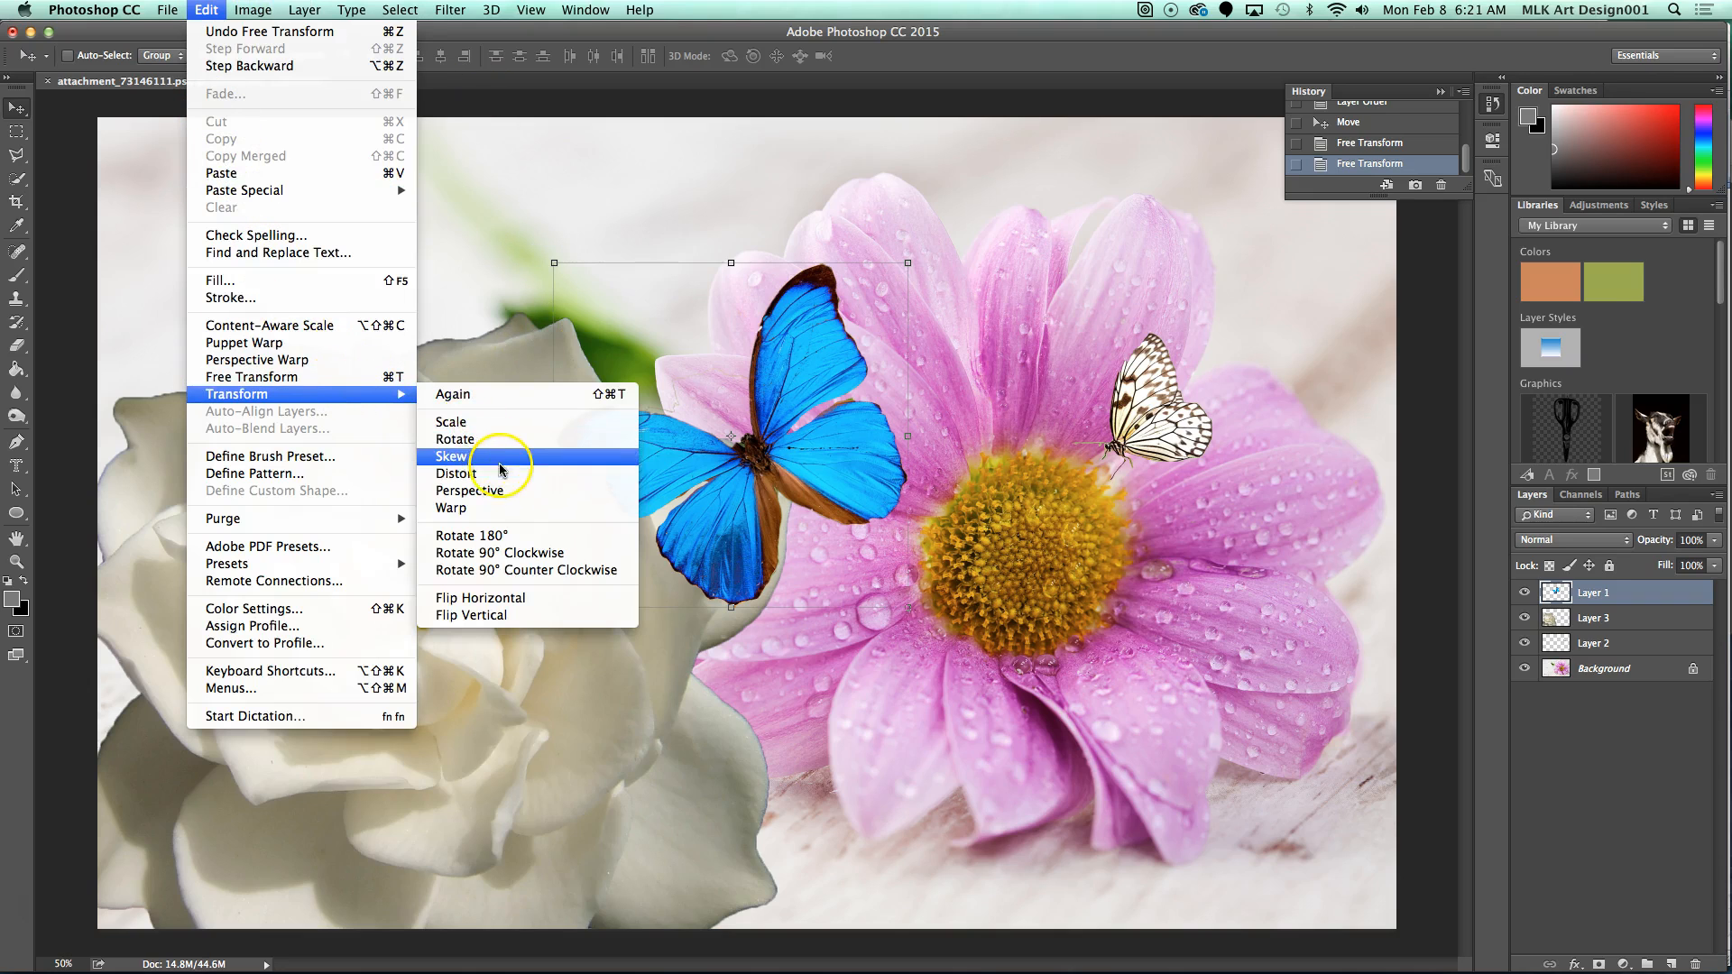
pyautogui.click(469, 473)
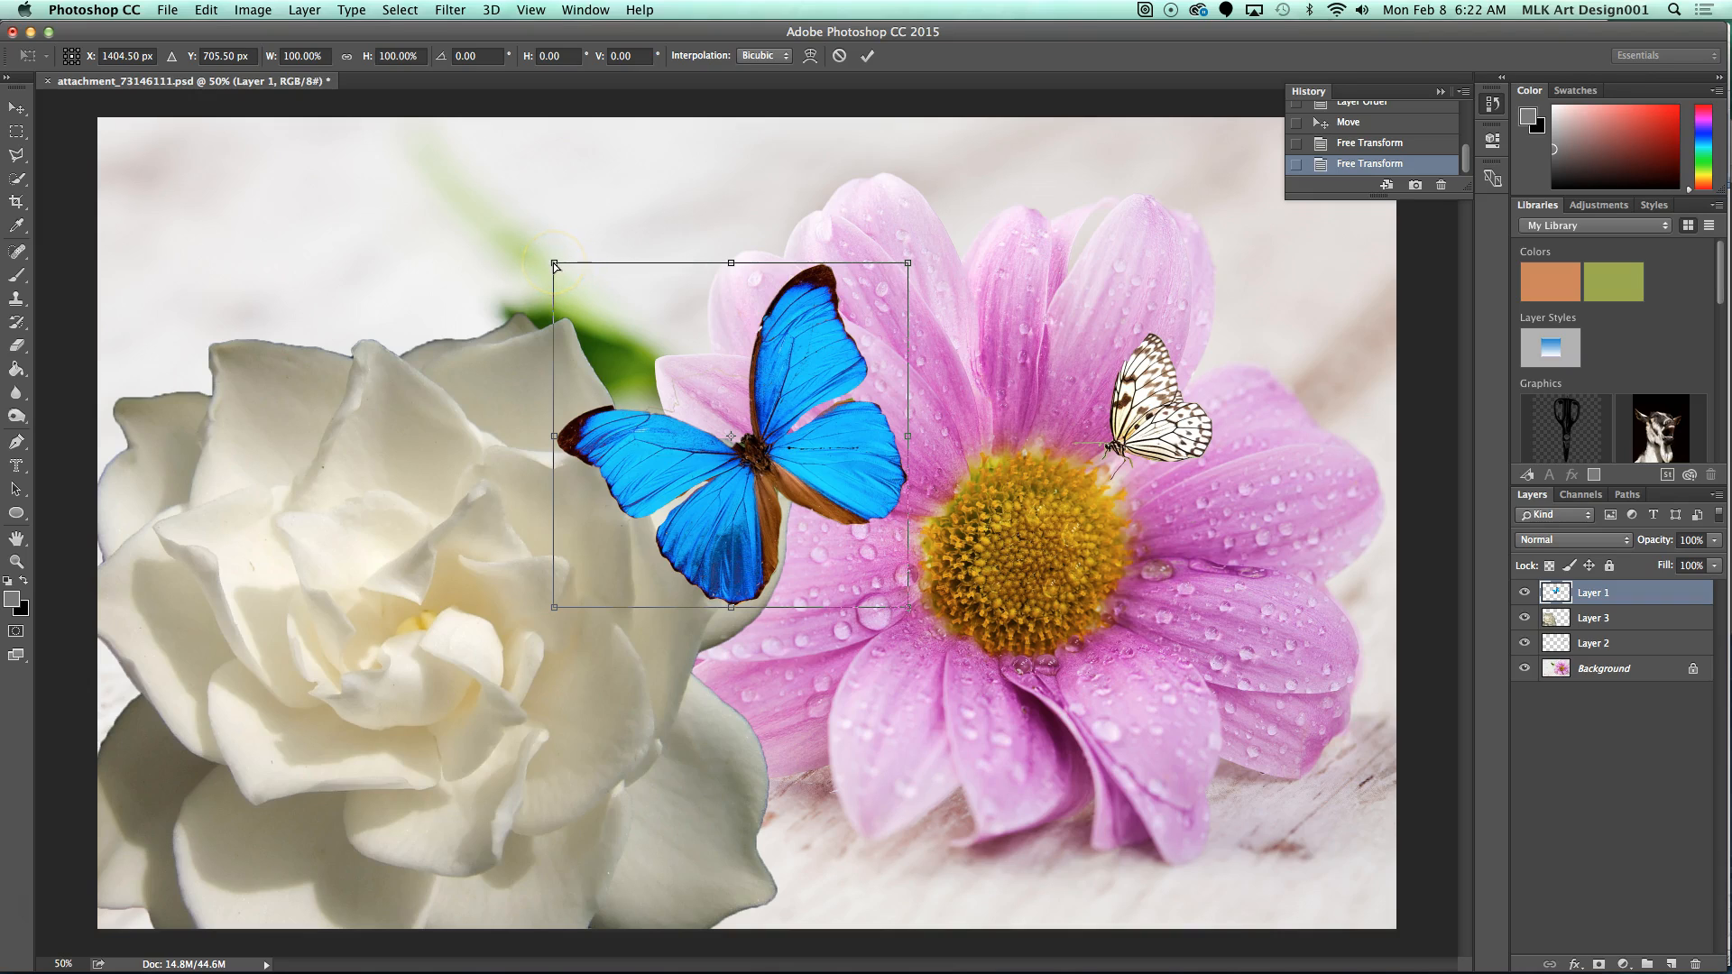
pyautogui.moveTo(556, 265)
pyautogui.mouseDown()
pyautogui.moveTo(615, 289)
pyautogui.moveTo(712, 279)
pyautogui.moveTo(375, 271)
pyautogui.moveTo(496, 231)
pyautogui.moveTo(506, 151)
pyautogui.moveTo(508, 354)
pyautogui.moveTo(379, 423)
pyautogui.moveTo(452, 469)
pyautogui.moveTo(424, 496)
pyautogui.moveTo(480, 430)
pyautogui.moveTo(528, 464)
pyautogui.moveTo(560, 379)
pyautogui.moveTo(550, 485)
pyautogui.moveTo(571, 225)
pyautogui.moveTo(545, 279)
pyautogui.moveTo(560, 264)
pyautogui.moveTo(542, 259)
pyautogui.moveTo(565, 259)
pyautogui.moveTo(549, 265)
pyautogui.mouseUp()
pyautogui.press('Return')
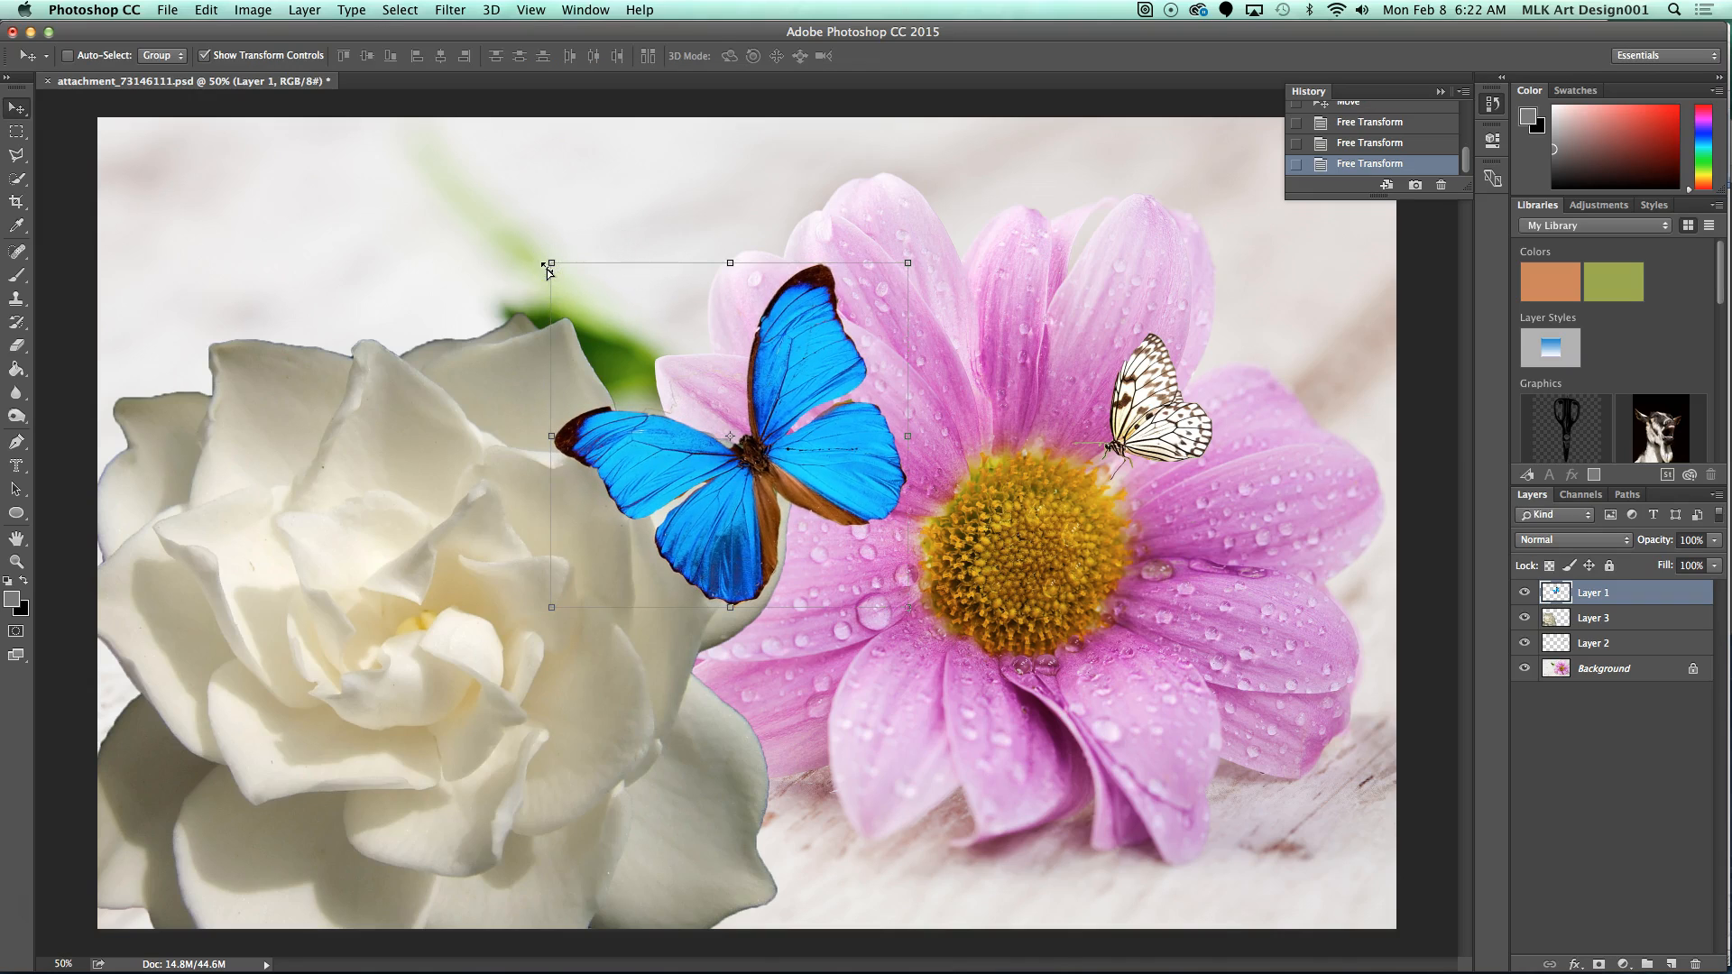
# Try to distort the blue butterfly by moving the left edge and upper-left corner of its bounding box
pyautogui.click(208, 9)
pyautogui.click(223, 146)
pyautogui.click(204, 13)
pyautogui.moveTo(387, 394)
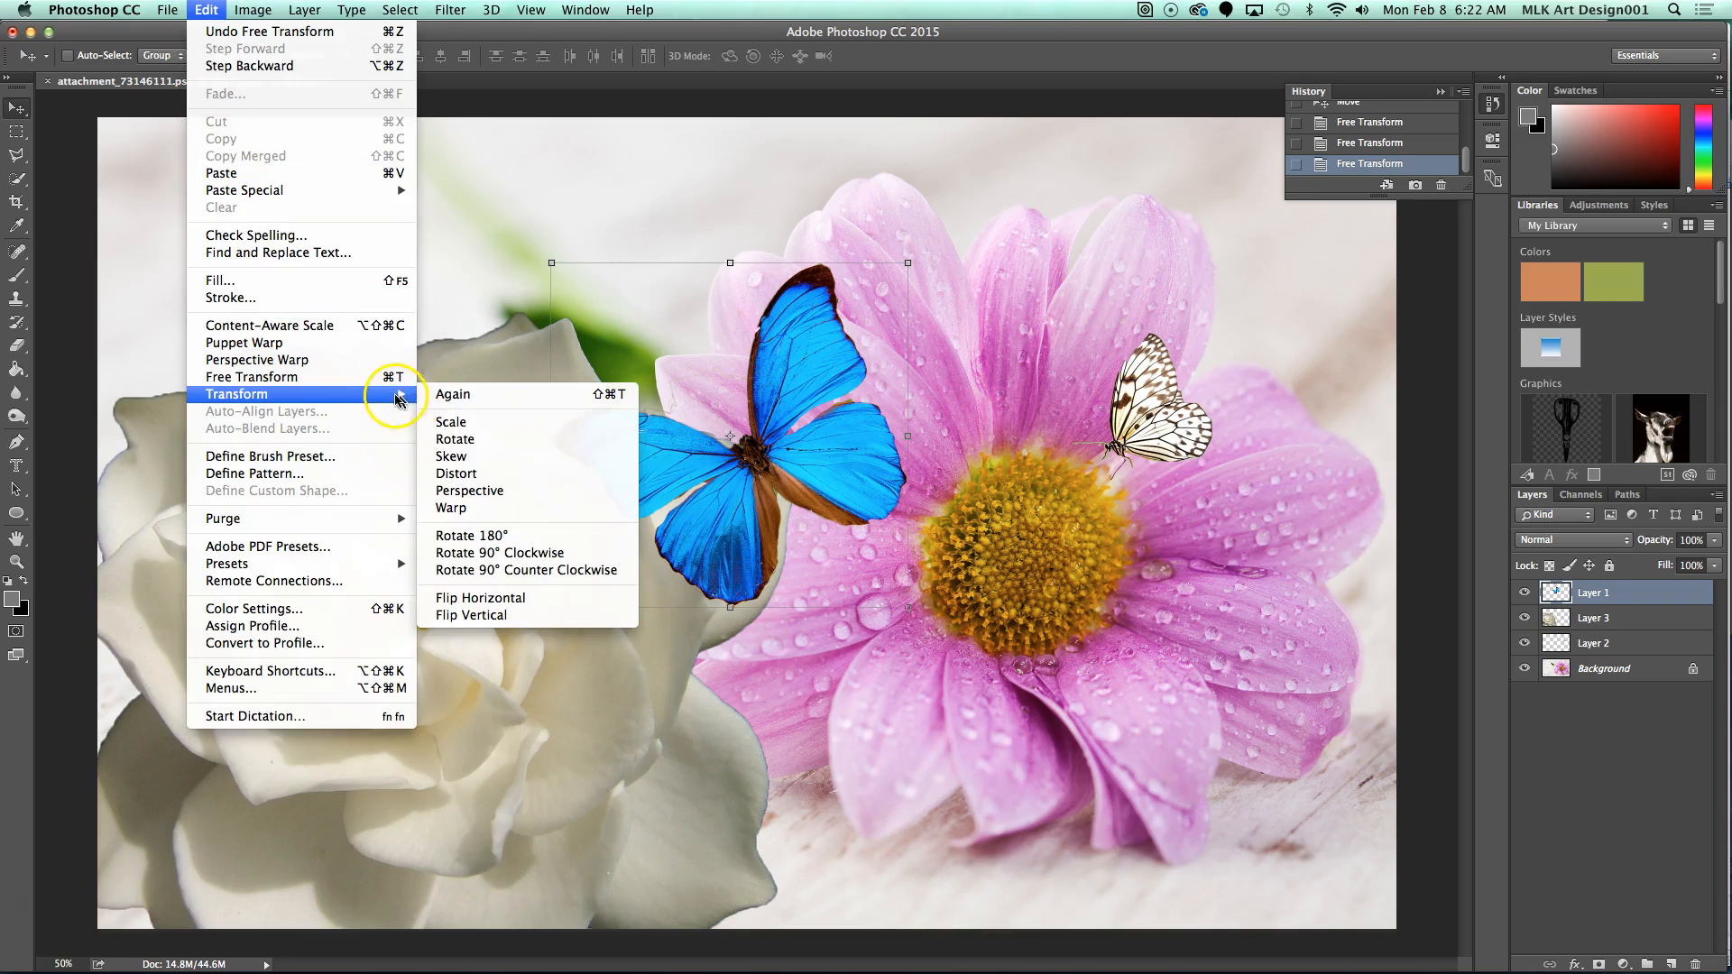
pyautogui.click(511, 478)
pyautogui.moveTo(551, 438)
pyautogui.mouseDown()
pyautogui.moveTo(641, 433)
pyautogui.moveTo(587, 316)
pyautogui.moveTo(484, 325)
pyautogui.moveTo(391, 379)
pyautogui.moveTo(446, 472)
pyautogui.moveTo(538, 402)
pyautogui.moveTo(527, 449)
pyautogui.moveTo(533, 419)
pyautogui.mouseUp()
pyautogui.moveTo(534, 249); pyautogui.dragTo(567, 311)
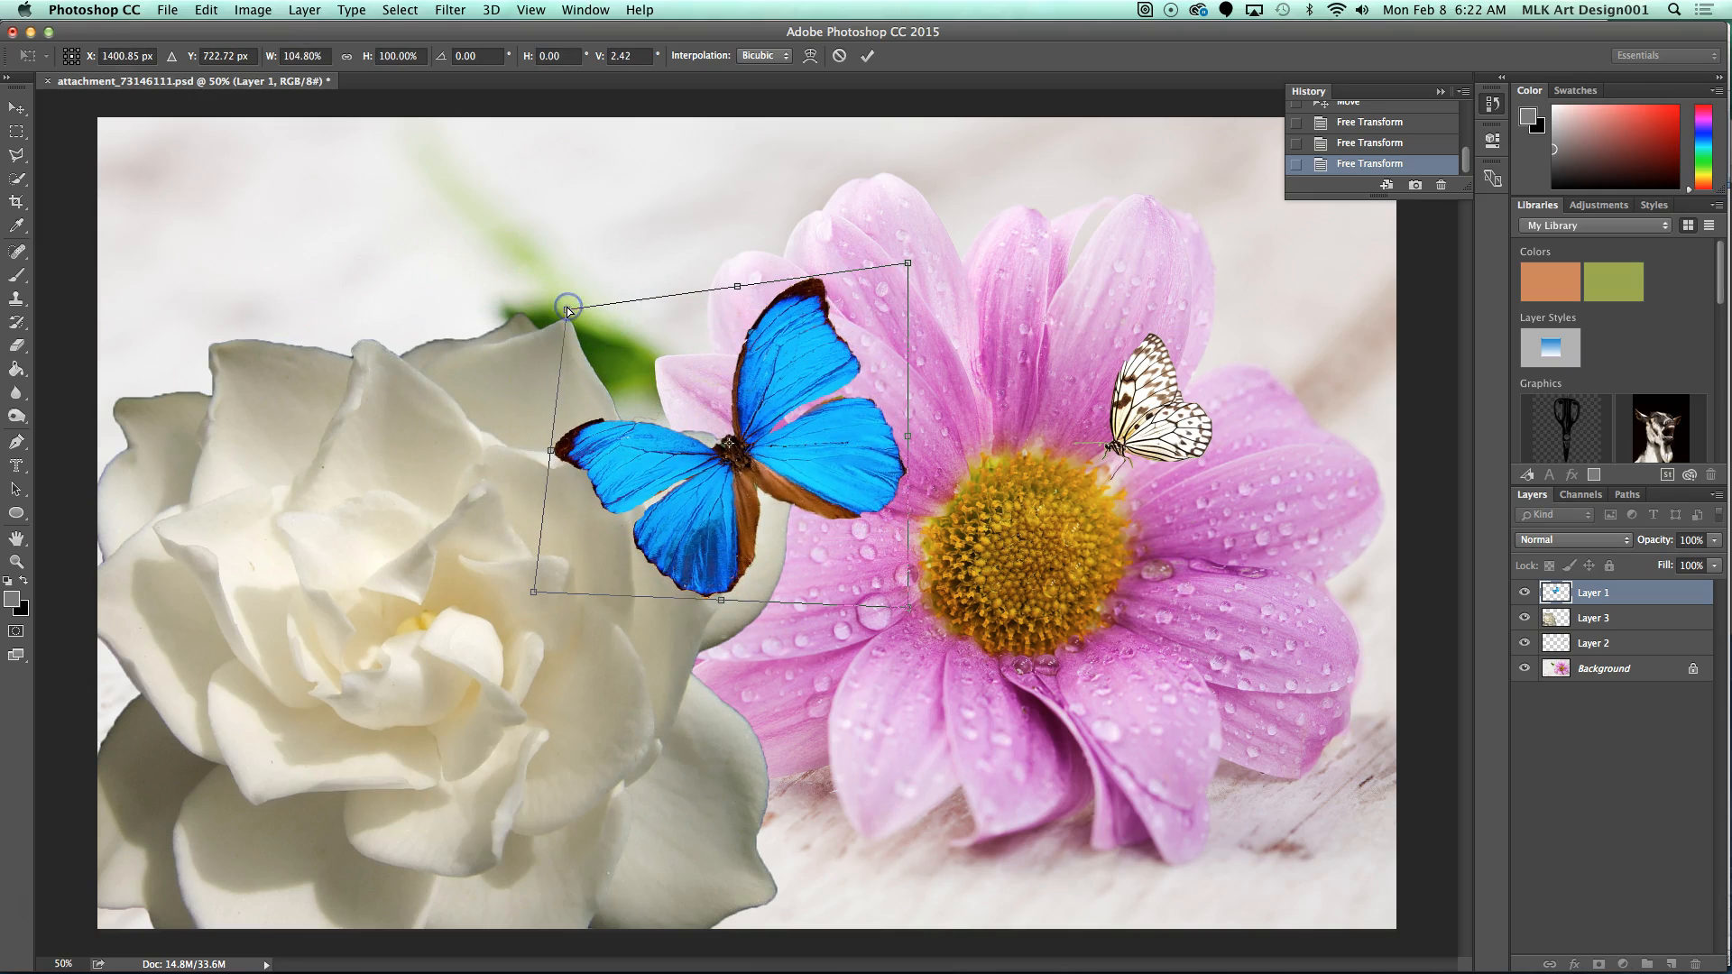
pyautogui.press('Return')
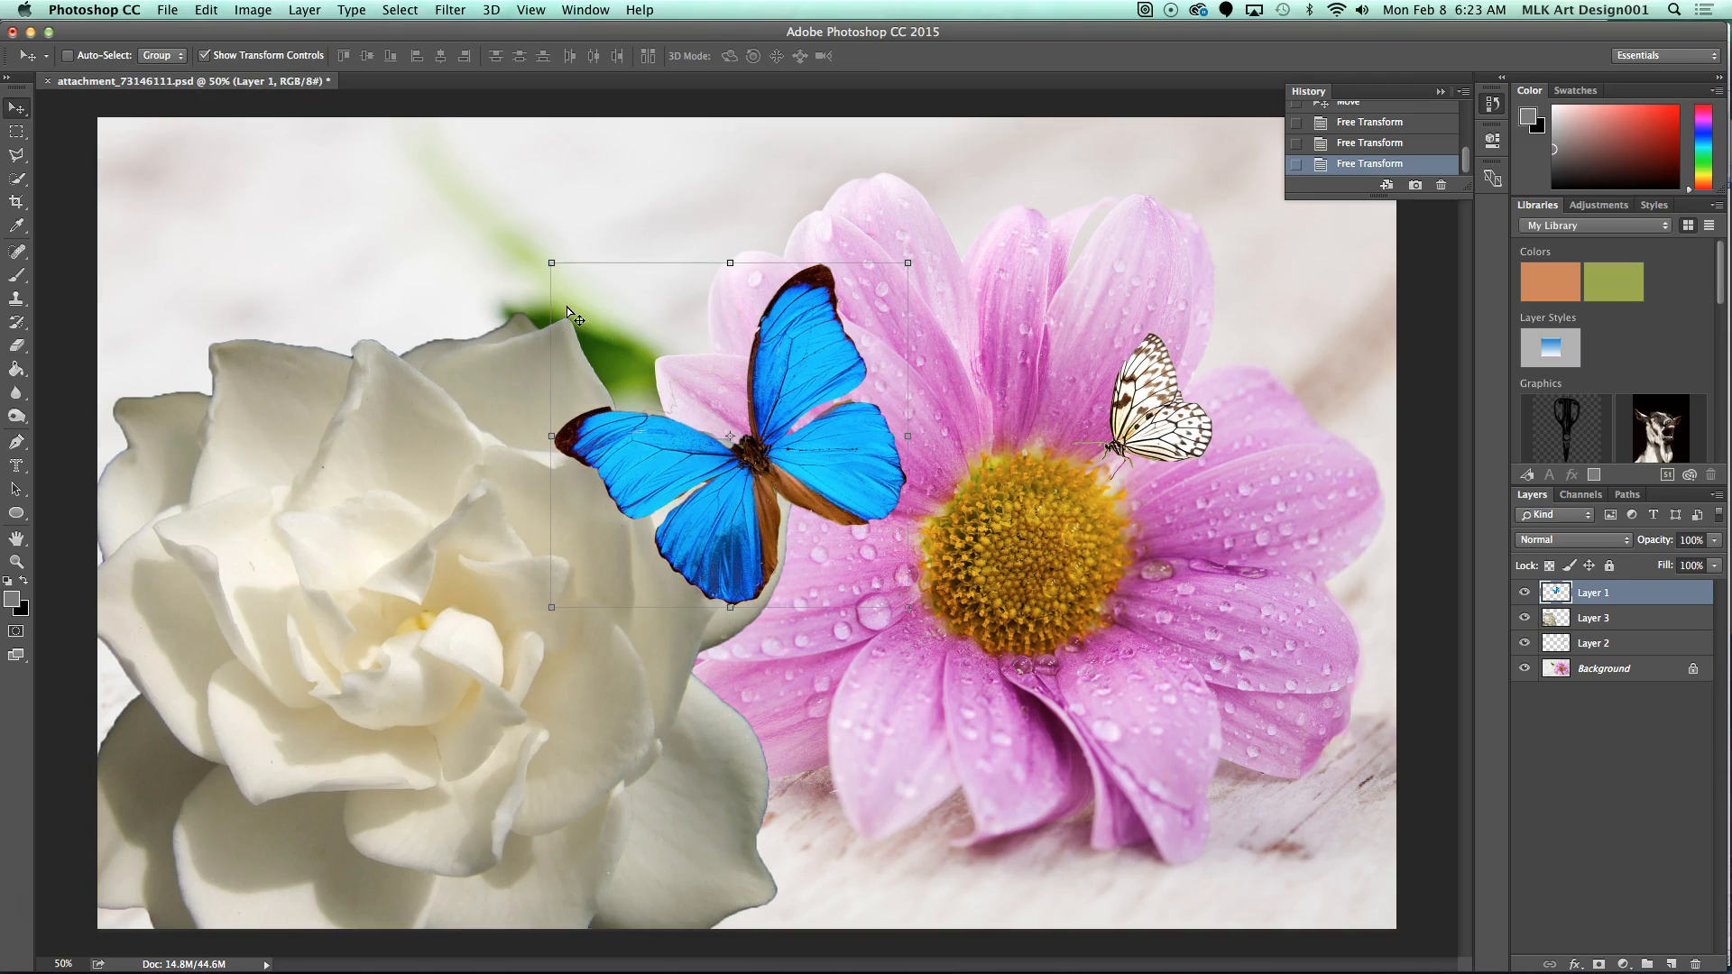
# Apply a slight Perspective transform to the blue butterfly, narrowing the left side of its bounding box
pyautogui.click(205, 11)
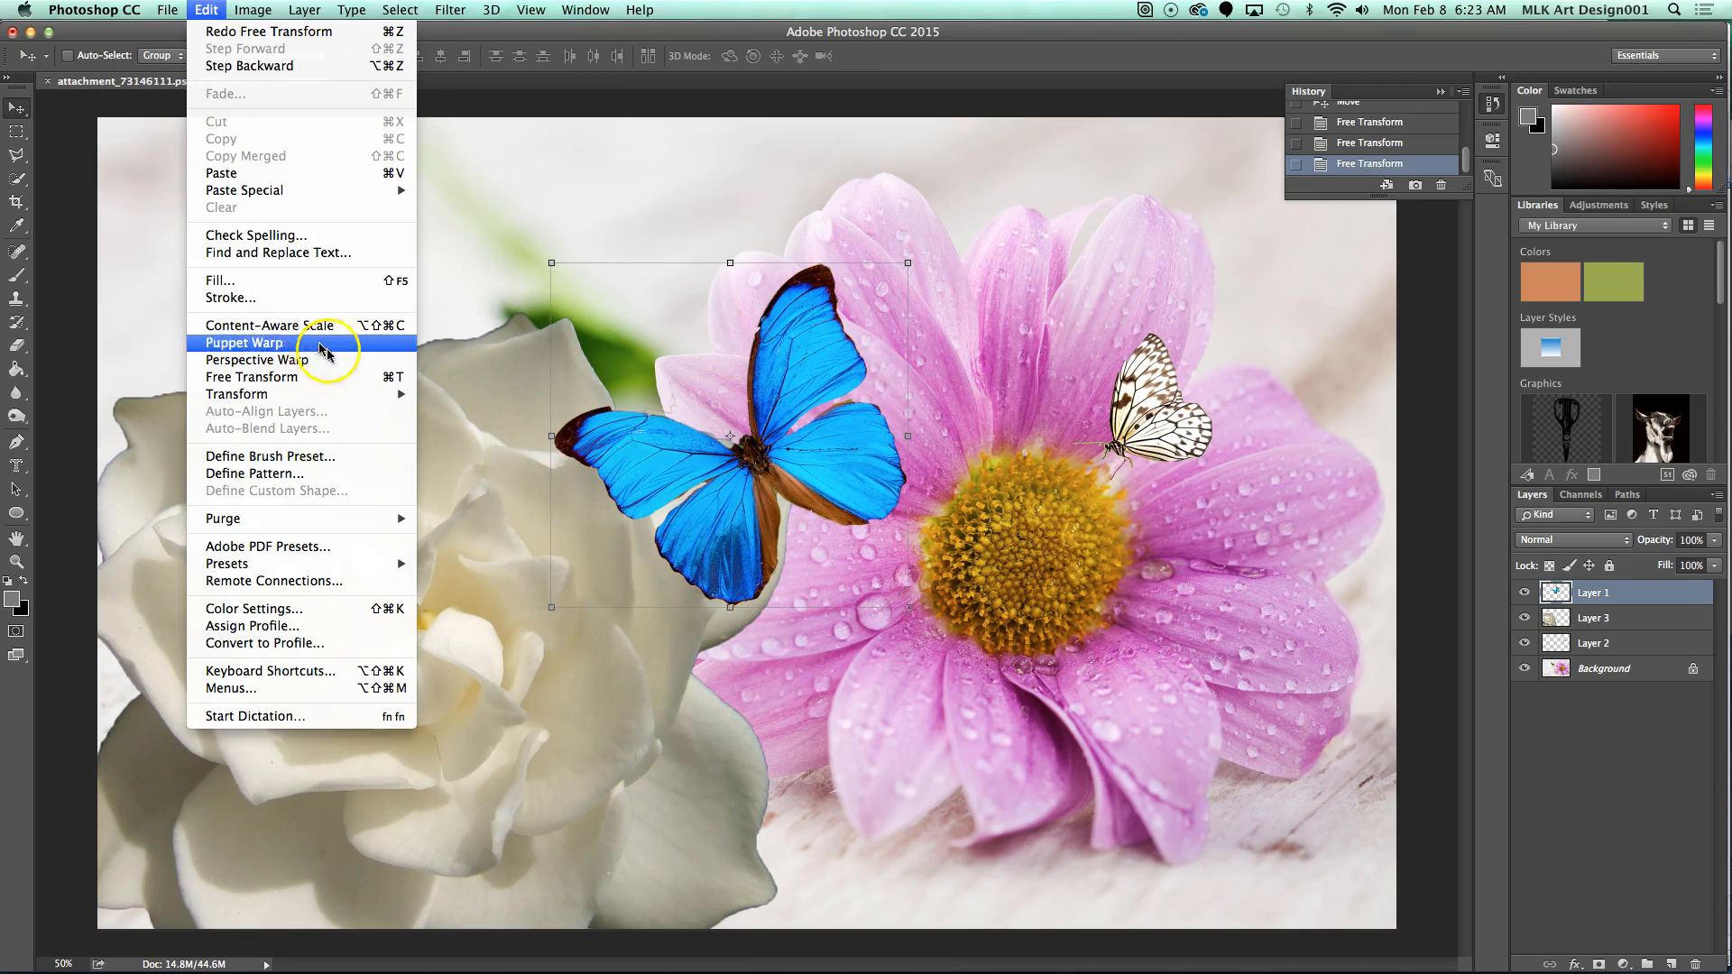
pyautogui.moveTo(388, 395)
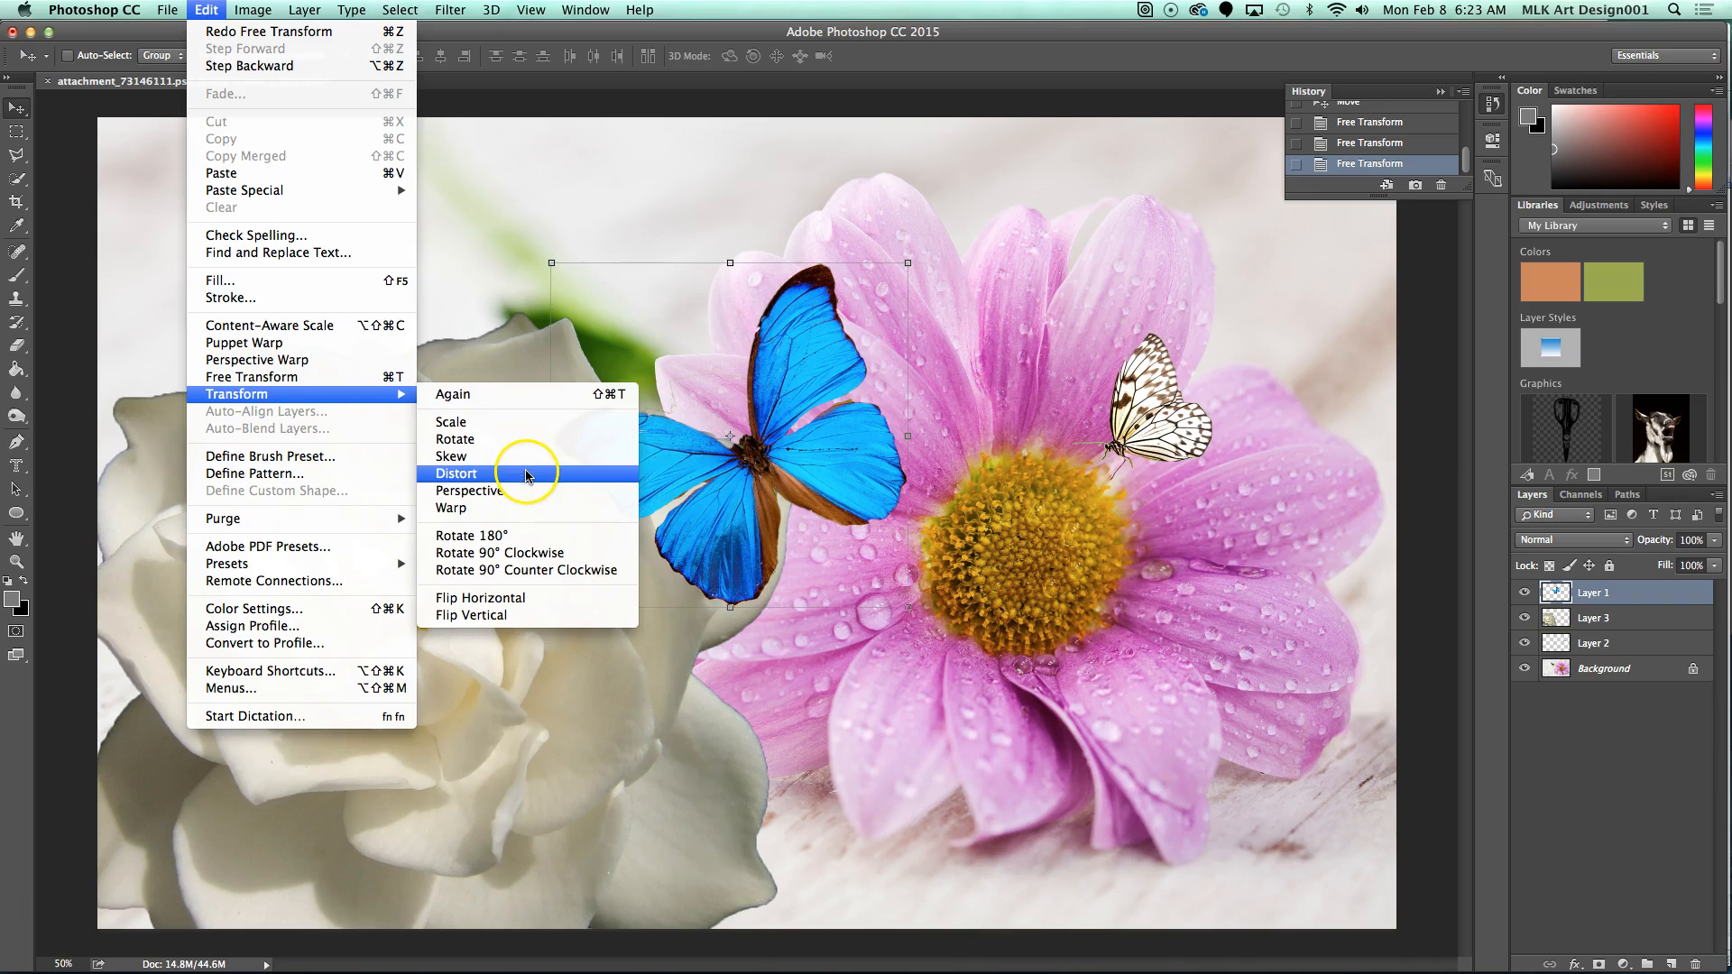
pyautogui.click(478, 496)
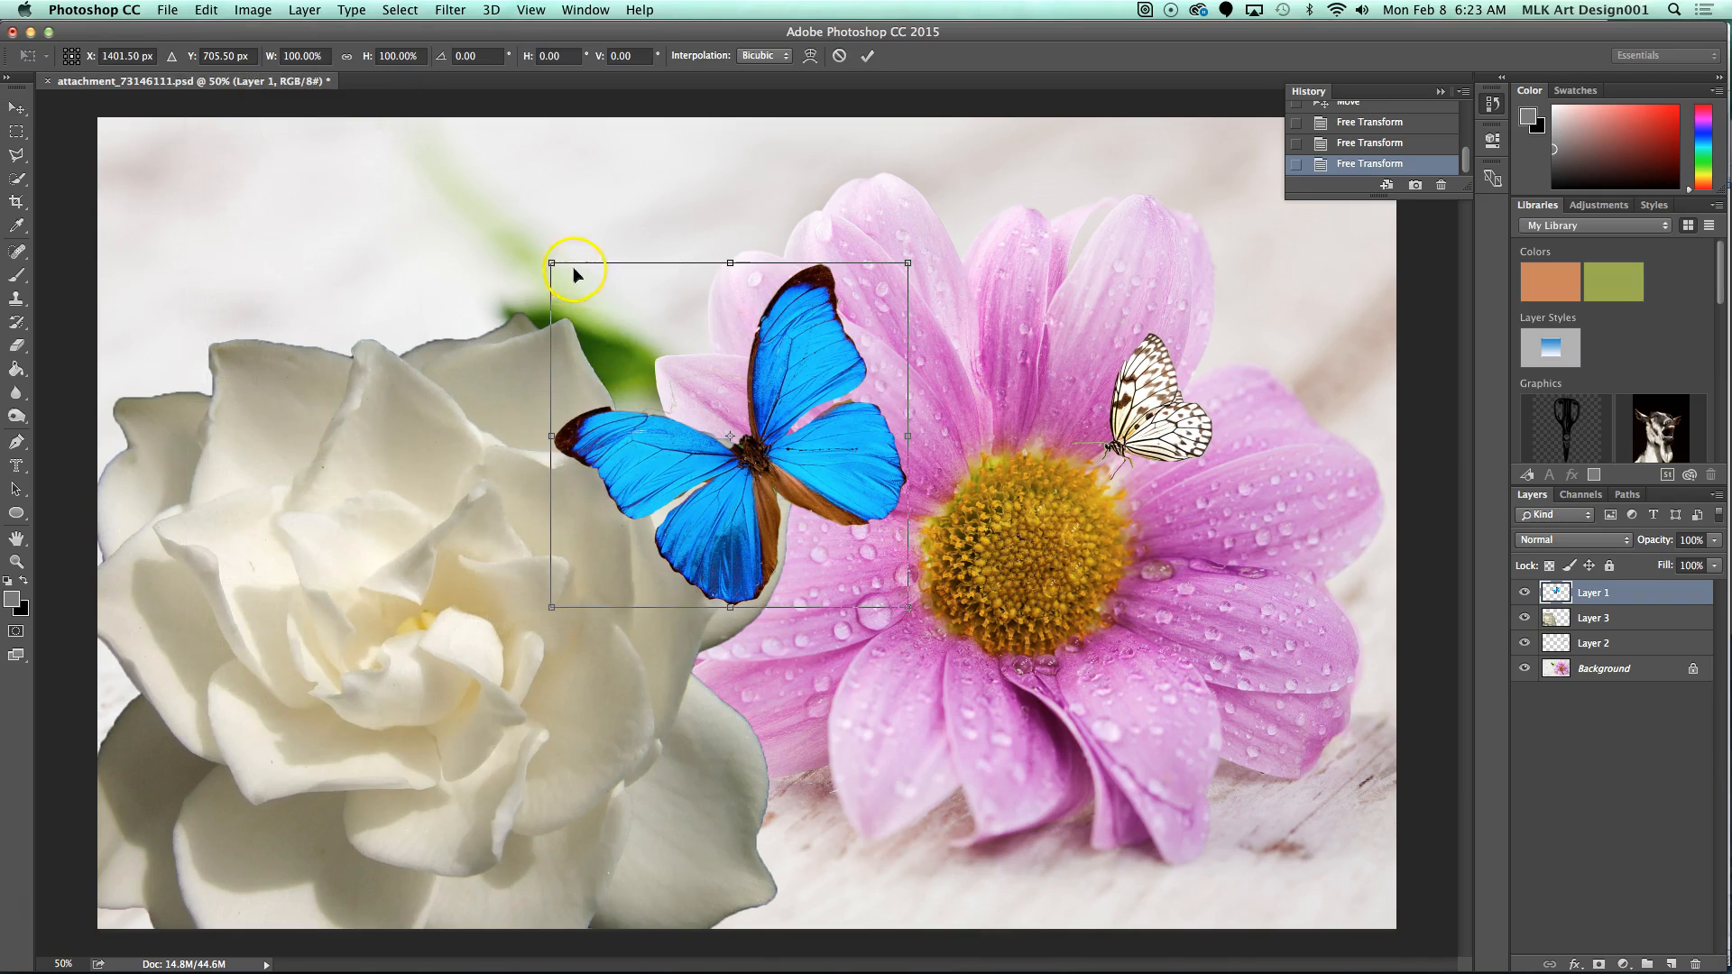
pyautogui.moveTo(557, 263)
pyautogui.mouseDown()
pyautogui.moveTo(646, 263)
pyautogui.moveTo(425, 289)
pyautogui.moveTo(565, 270)
pyautogui.moveTo(608, 292)
pyautogui.moveTo(552, 273)
pyautogui.mouseUp()
pyautogui.press('Return')
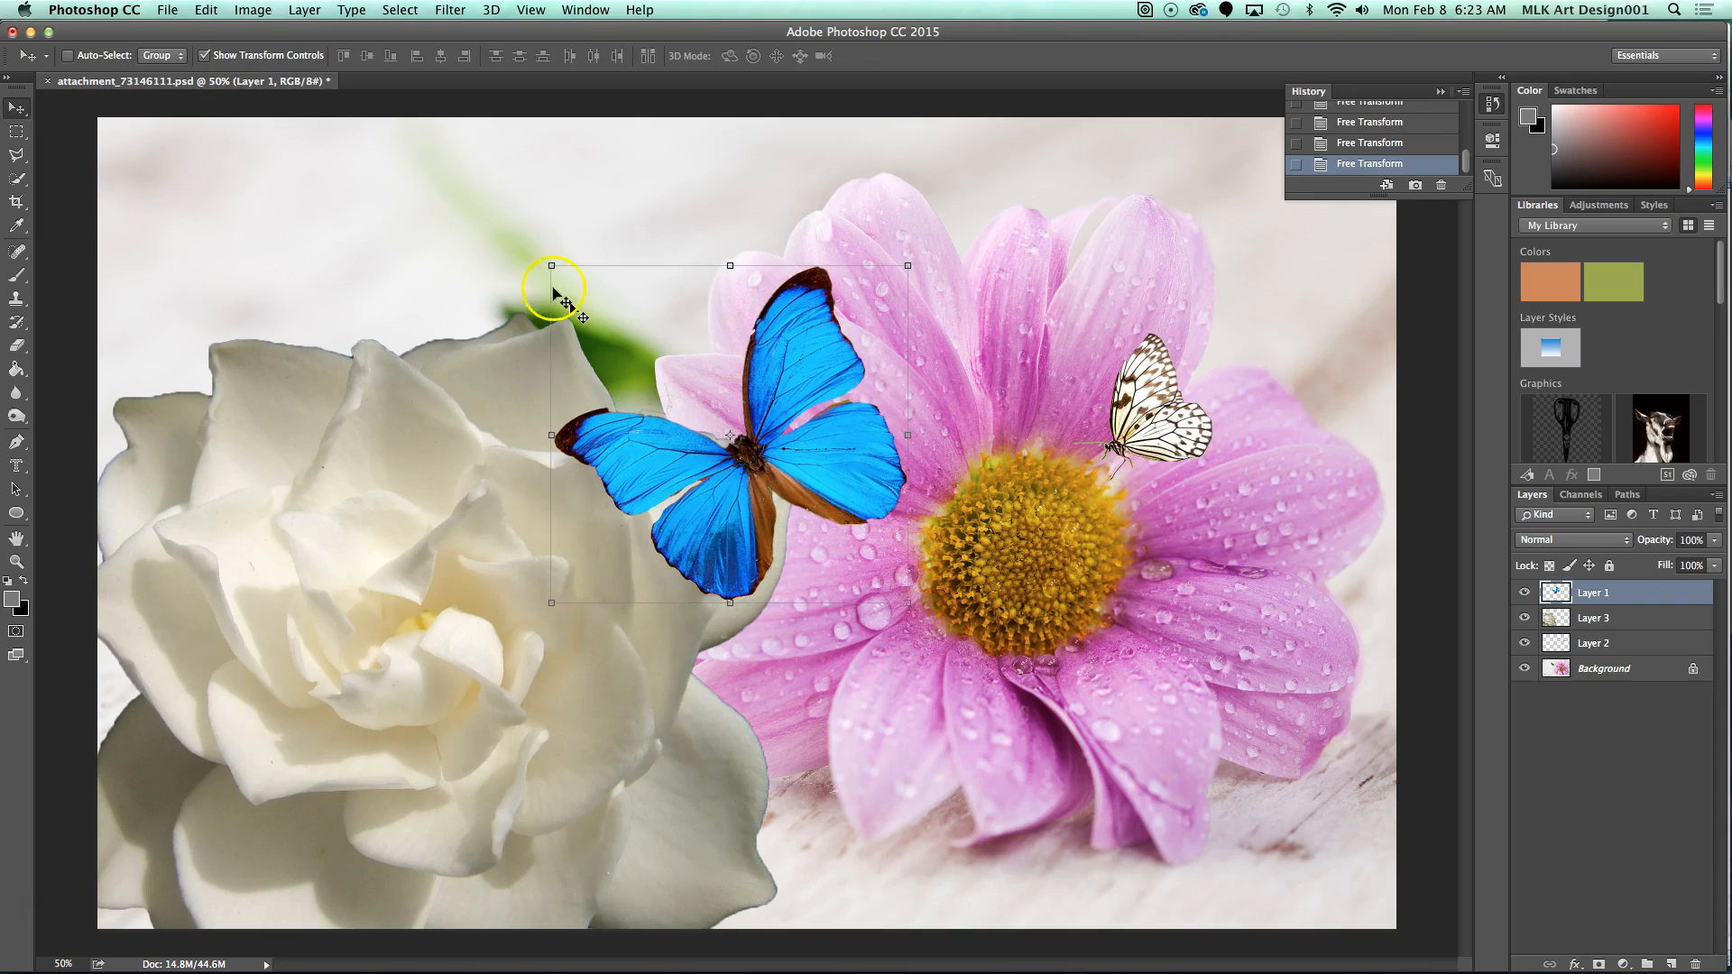
# Start a Warp transform on the blue butterfly and pull the inner mesh areas around its body and wings
pyautogui.click(206, 10)
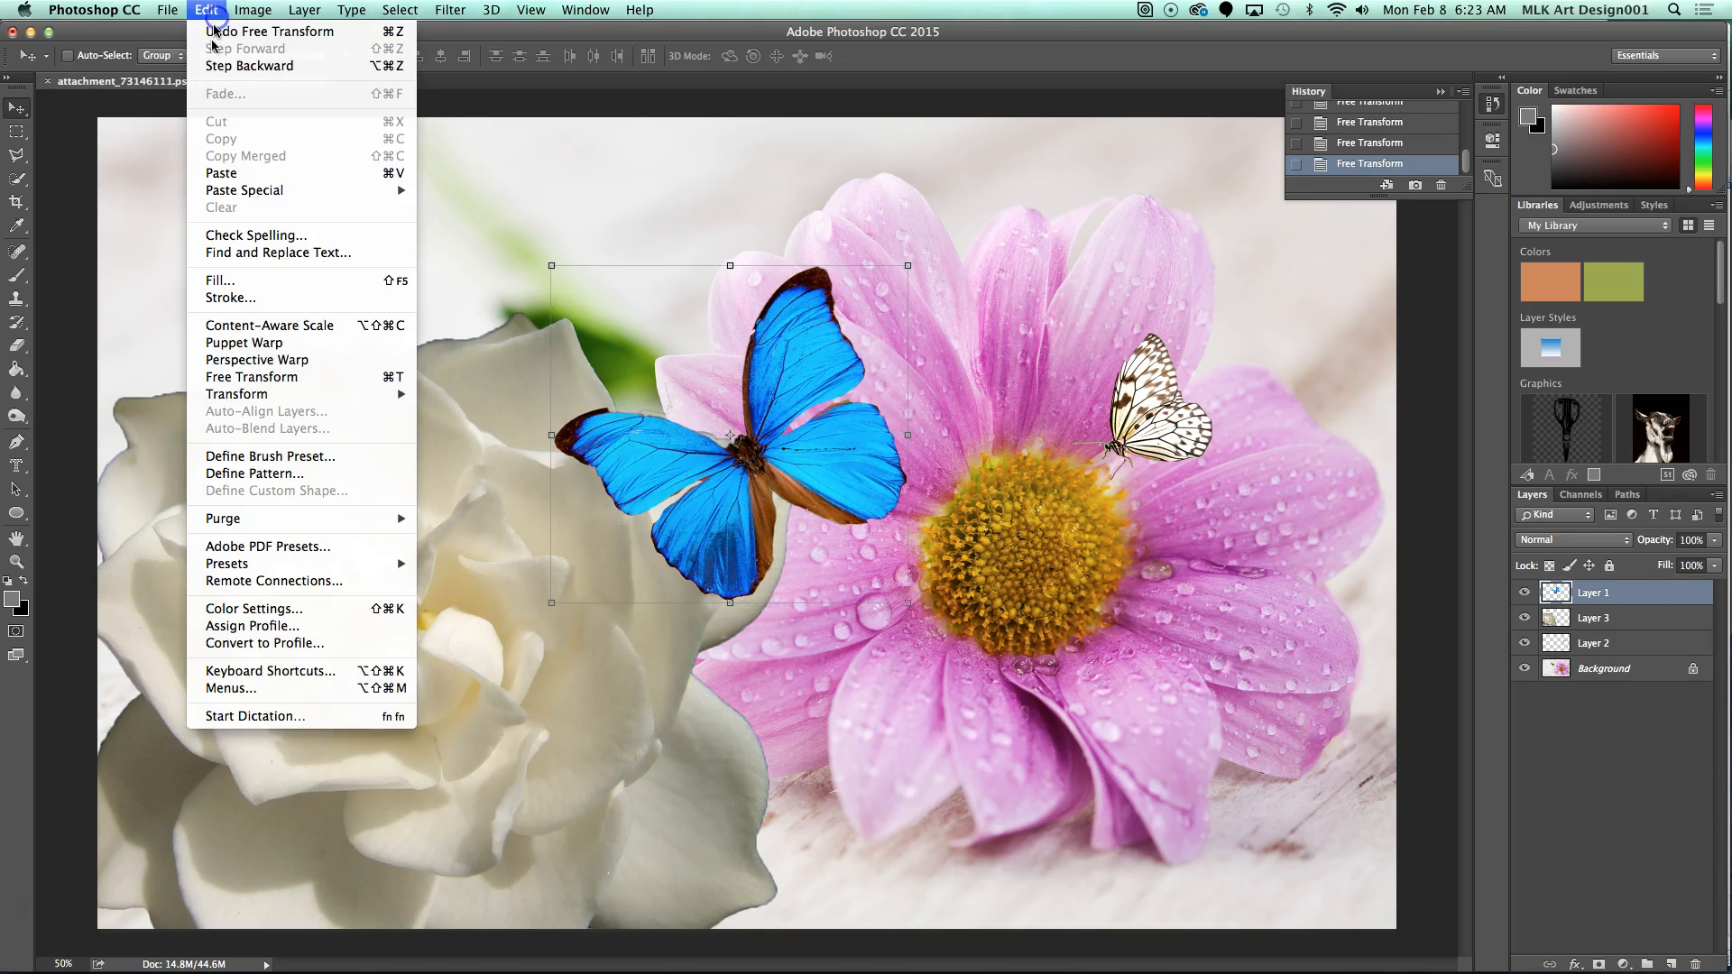
pyautogui.click(257, 397)
pyautogui.click(455, 508)
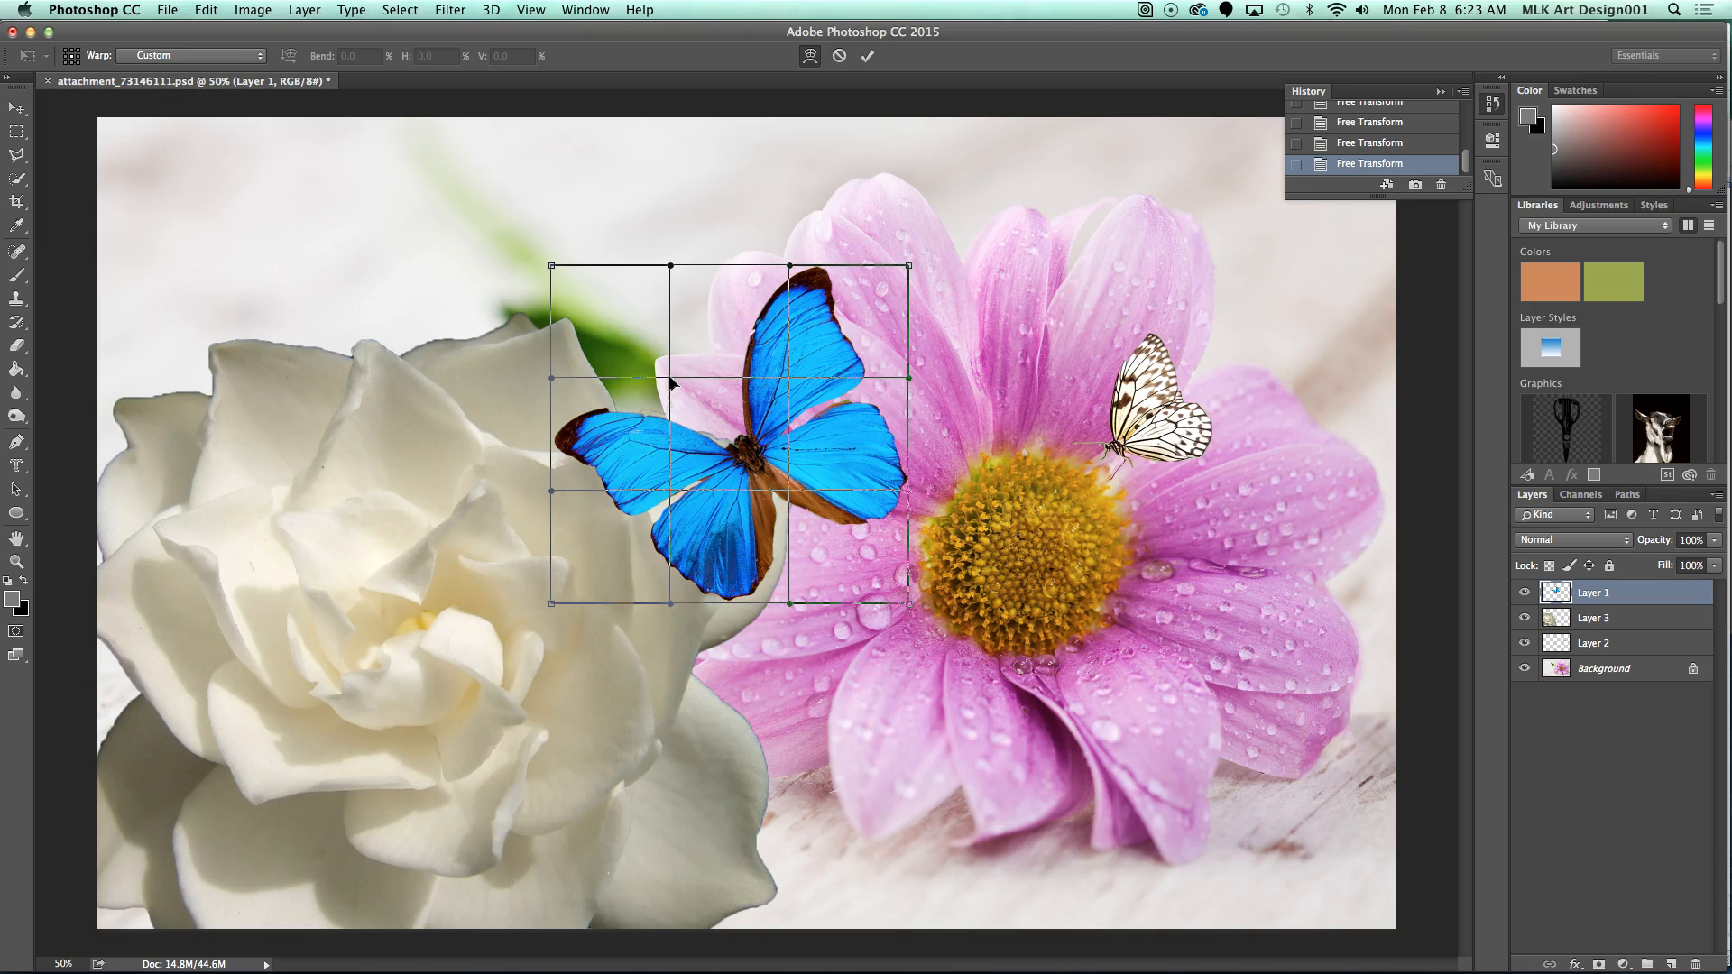
pyautogui.moveTo(634, 399); pyautogui.dragTo(552, 383)
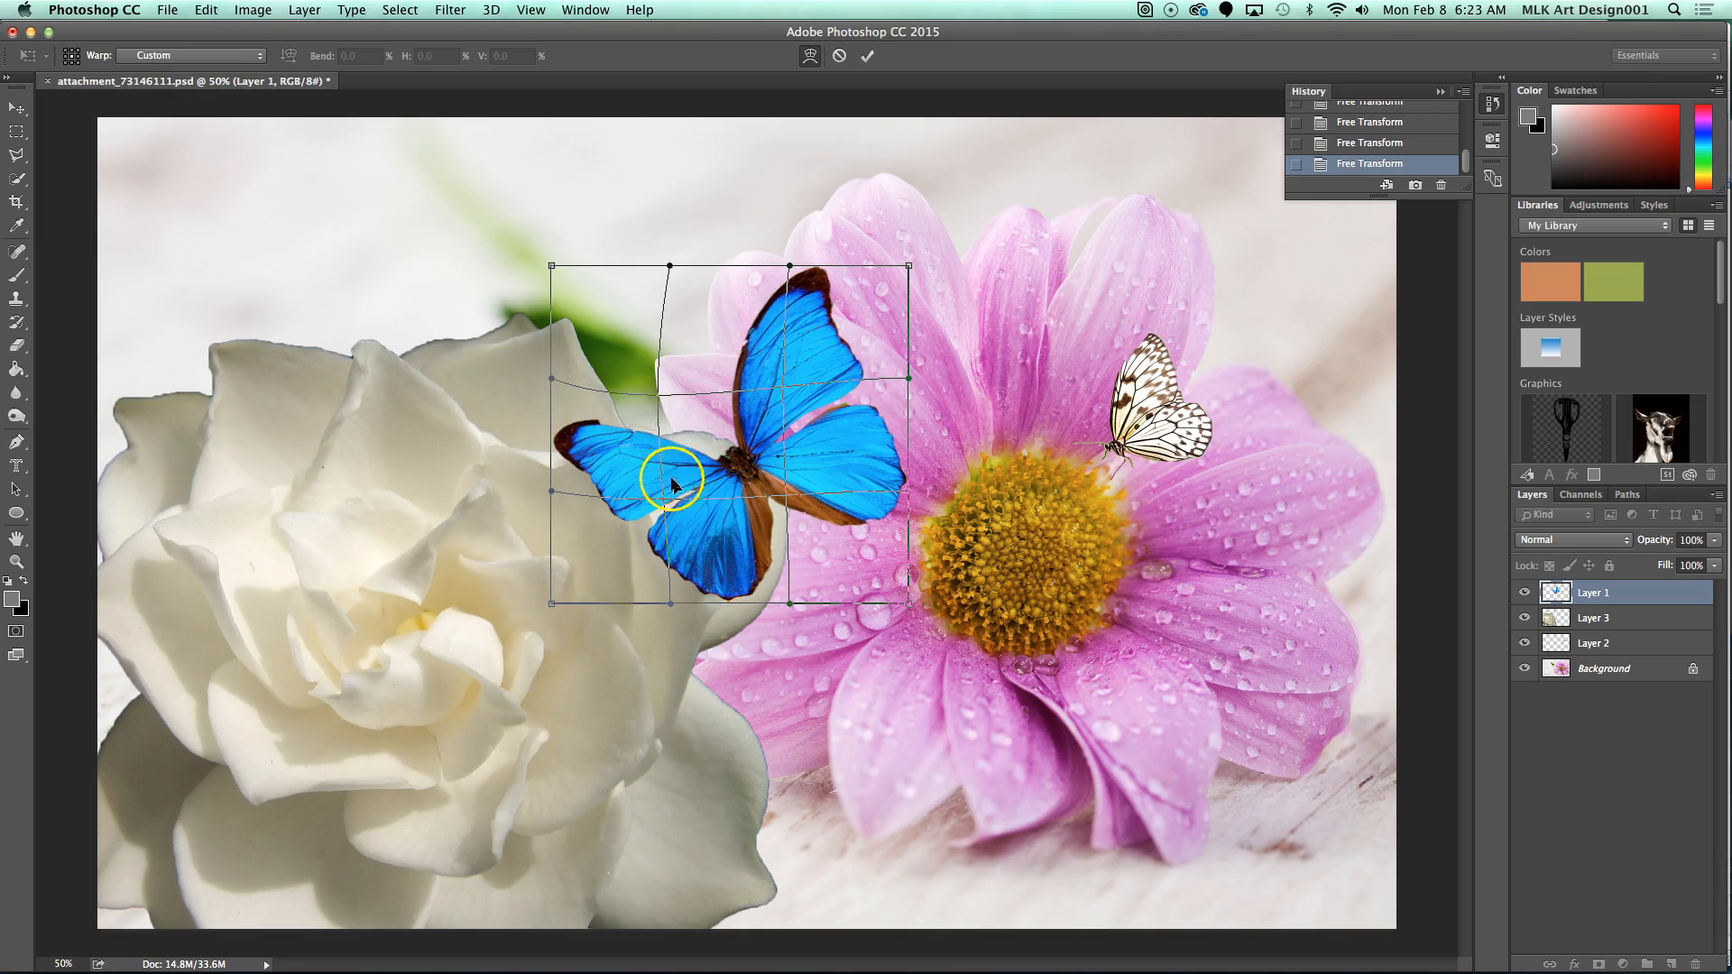
pyautogui.moveTo(663, 501); pyautogui.dragTo(663, 476)
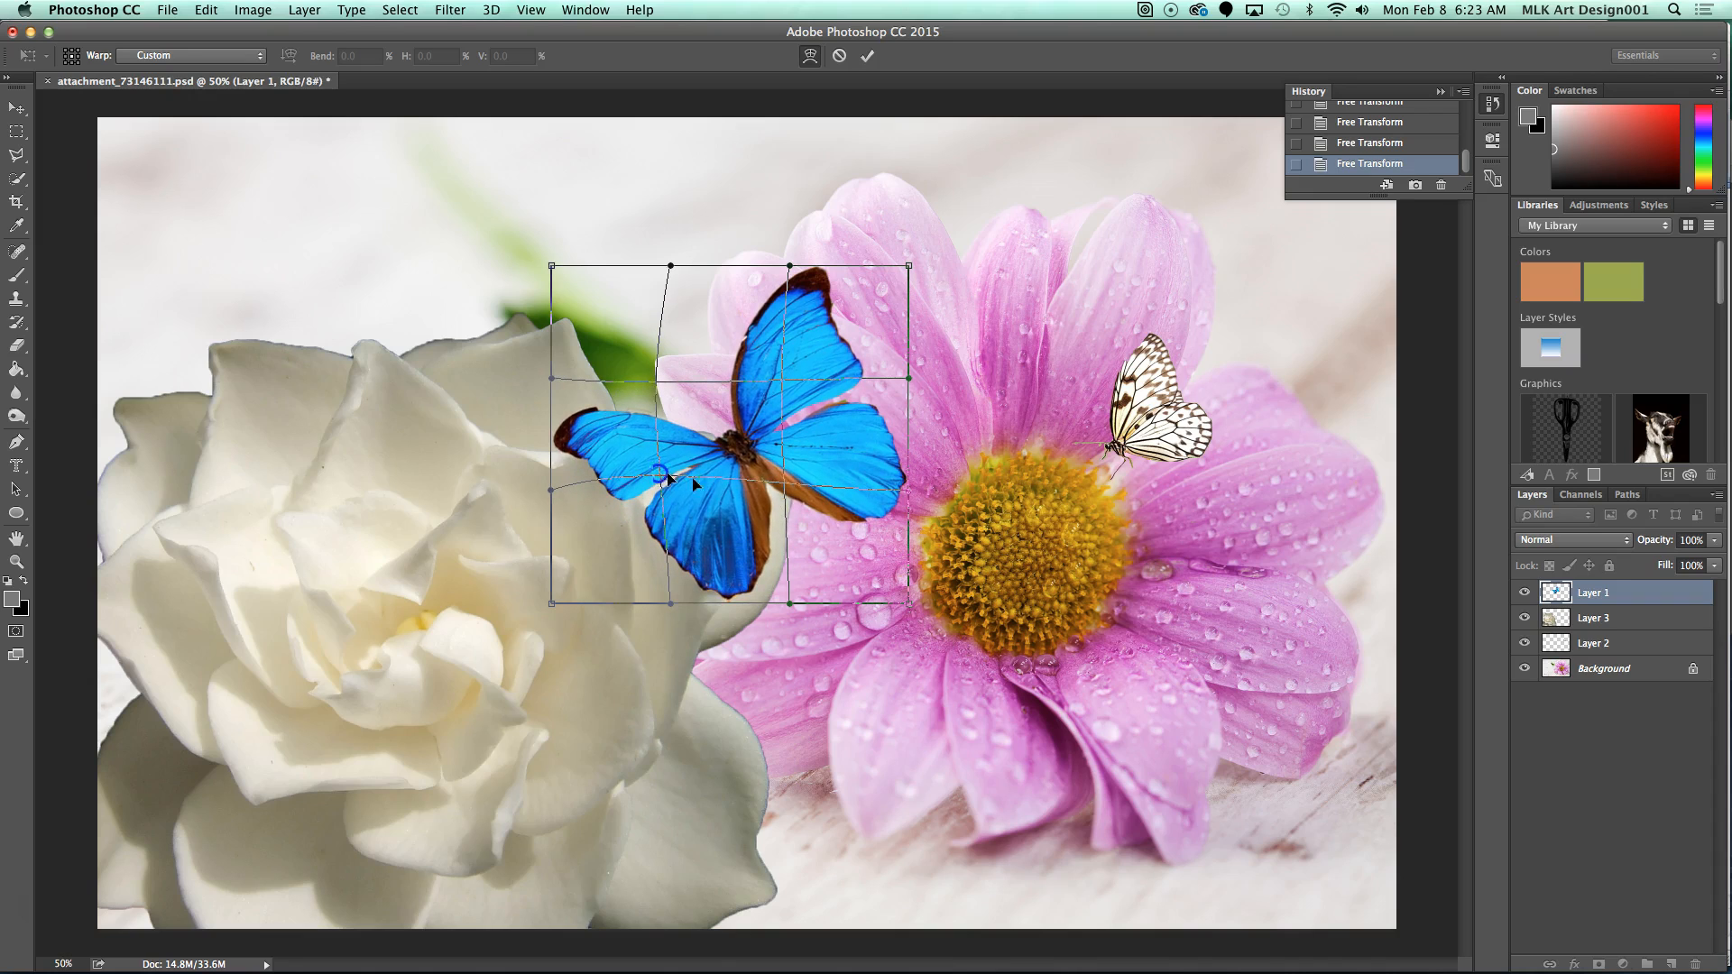
pyautogui.moveTo(788, 489); pyautogui.dragTo(810, 517)
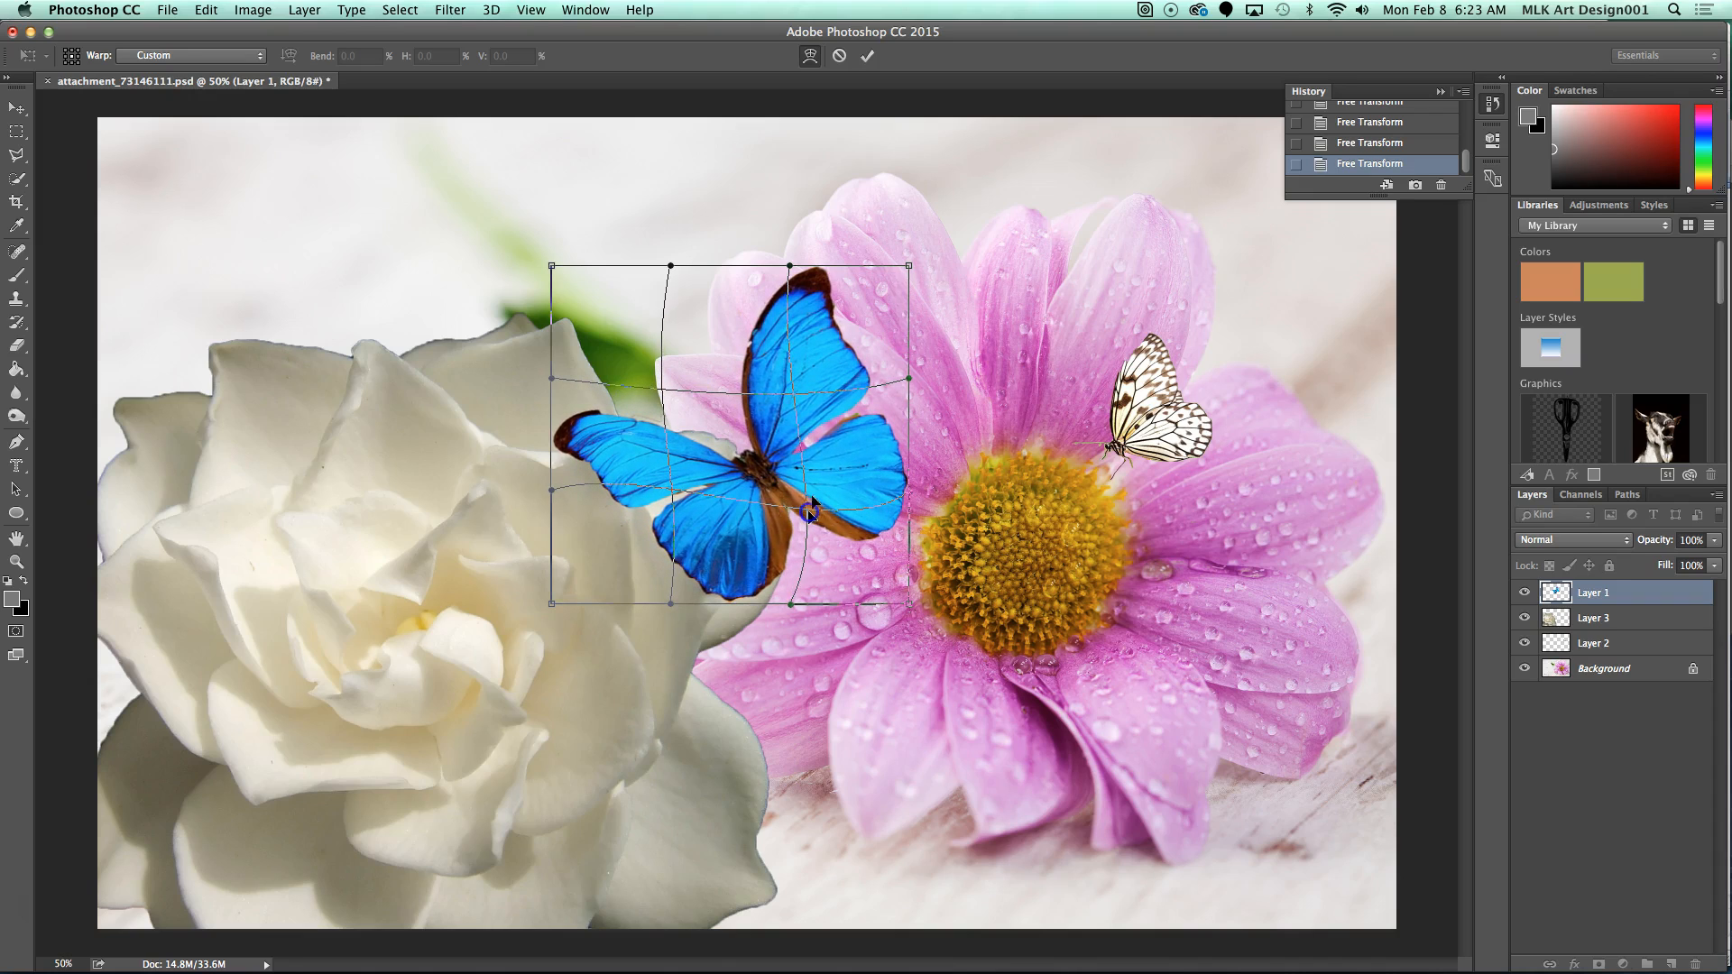
# Bend the edges of the butterfly's warp mesh with the outer handles, nudge the lower-left corner inward, and apply the warp
pyautogui.moveTo(781, 269); pyautogui.dragTo(678, 217)
pyautogui.moveTo(553, 386); pyautogui.dragTo(636, 359)
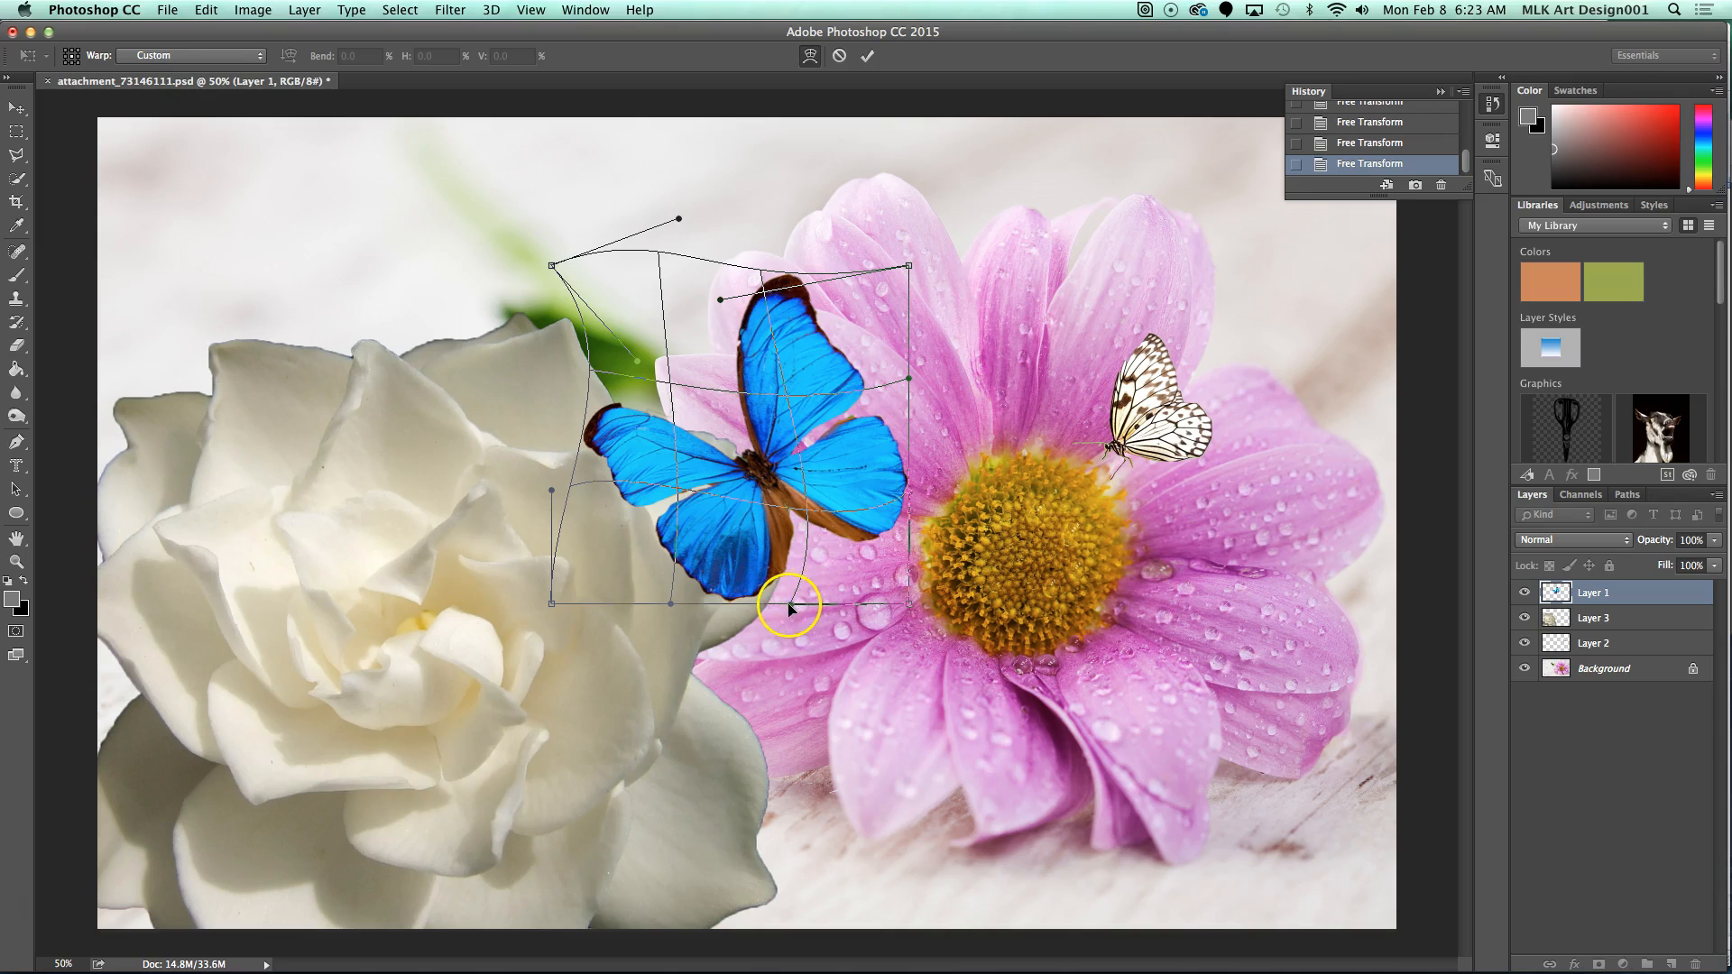
pyautogui.moveTo(791, 607); pyautogui.dragTo(759, 557)
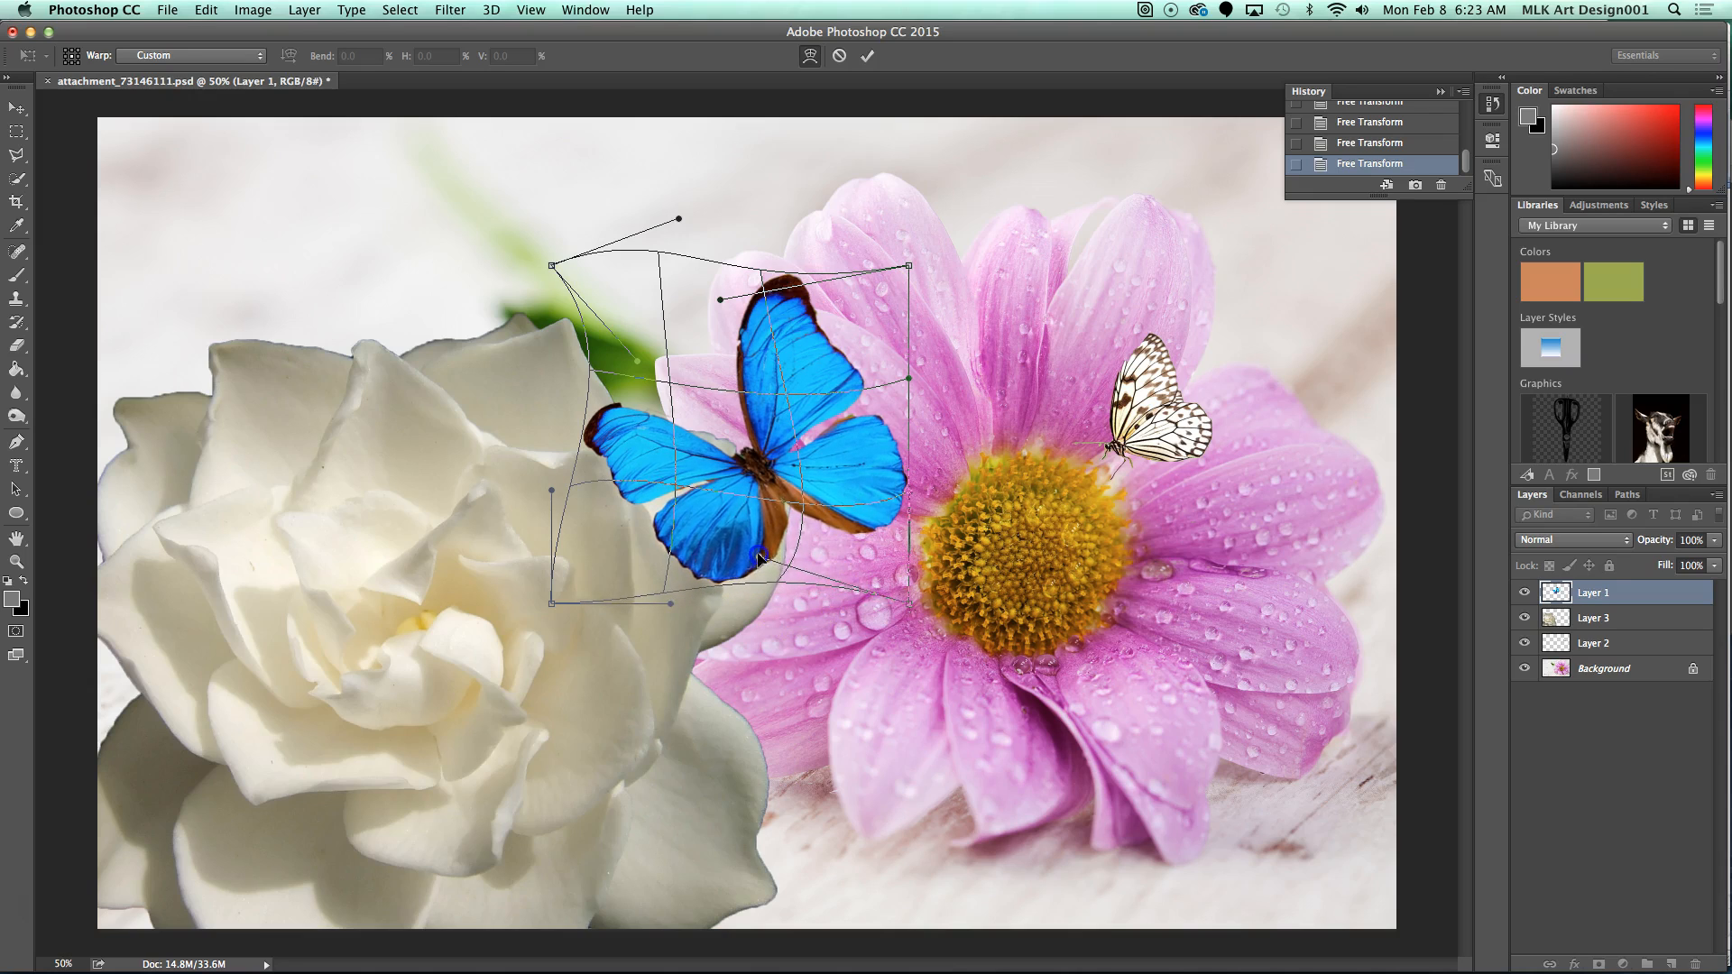
pyautogui.moveTo(904, 387); pyautogui.dragTo(817, 444)
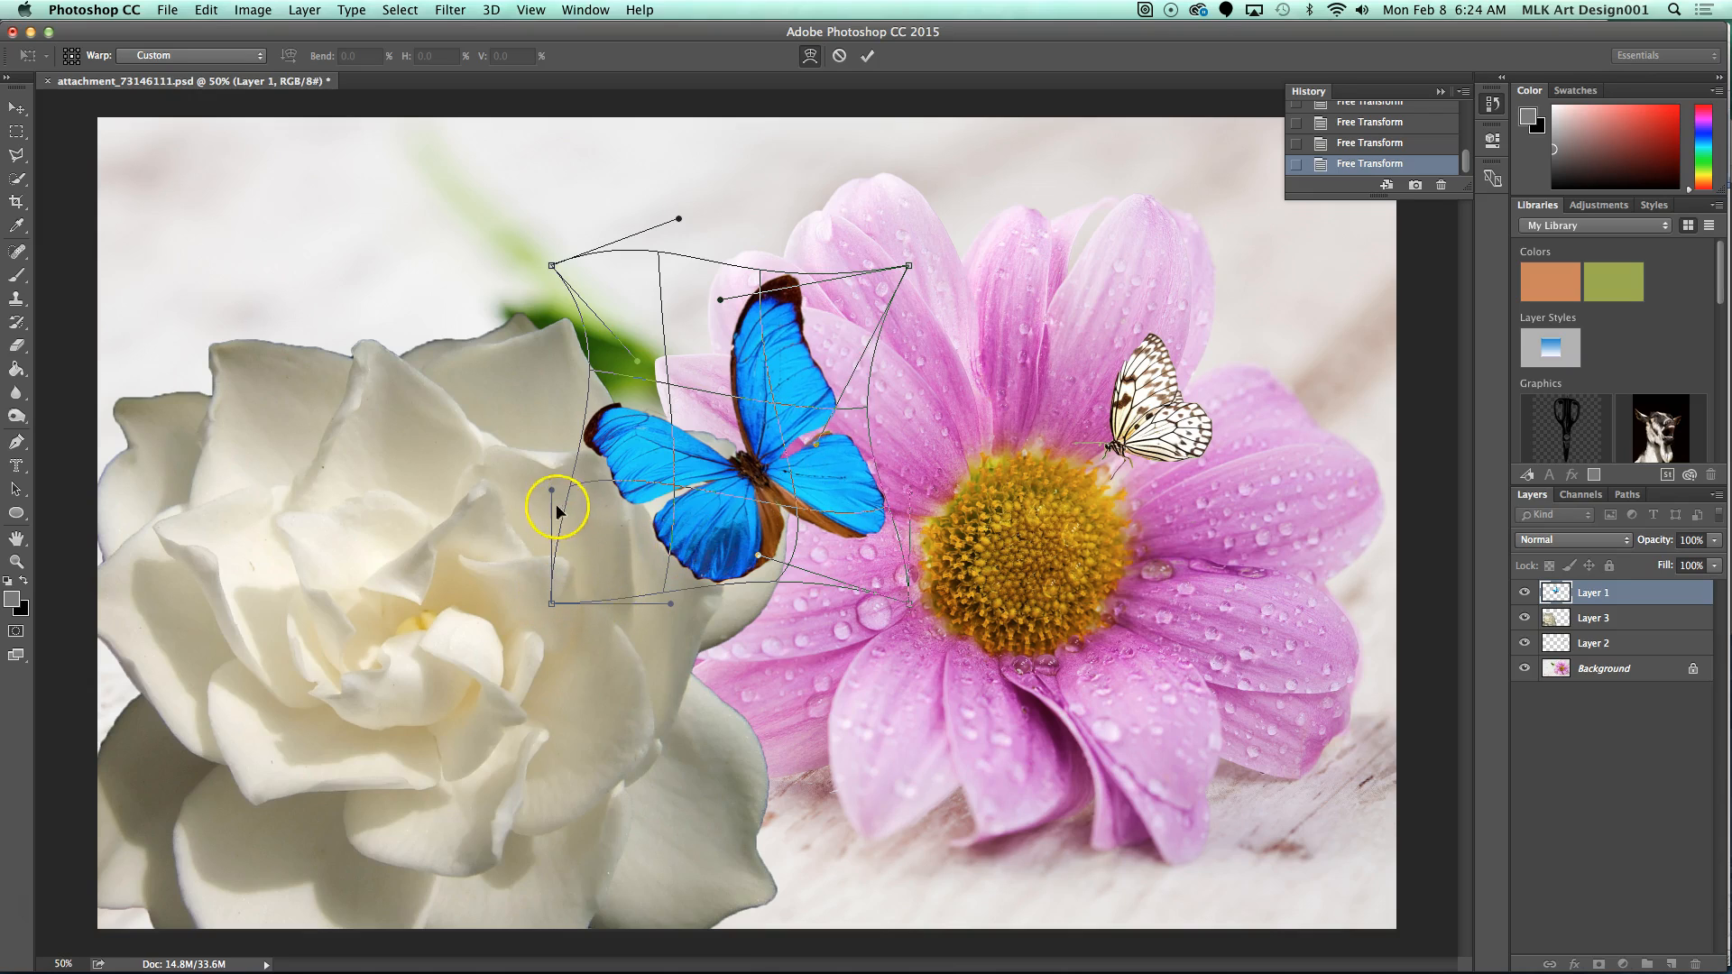
pyautogui.moveTo(551, 604); pyautogui.dragTo(568, 599)
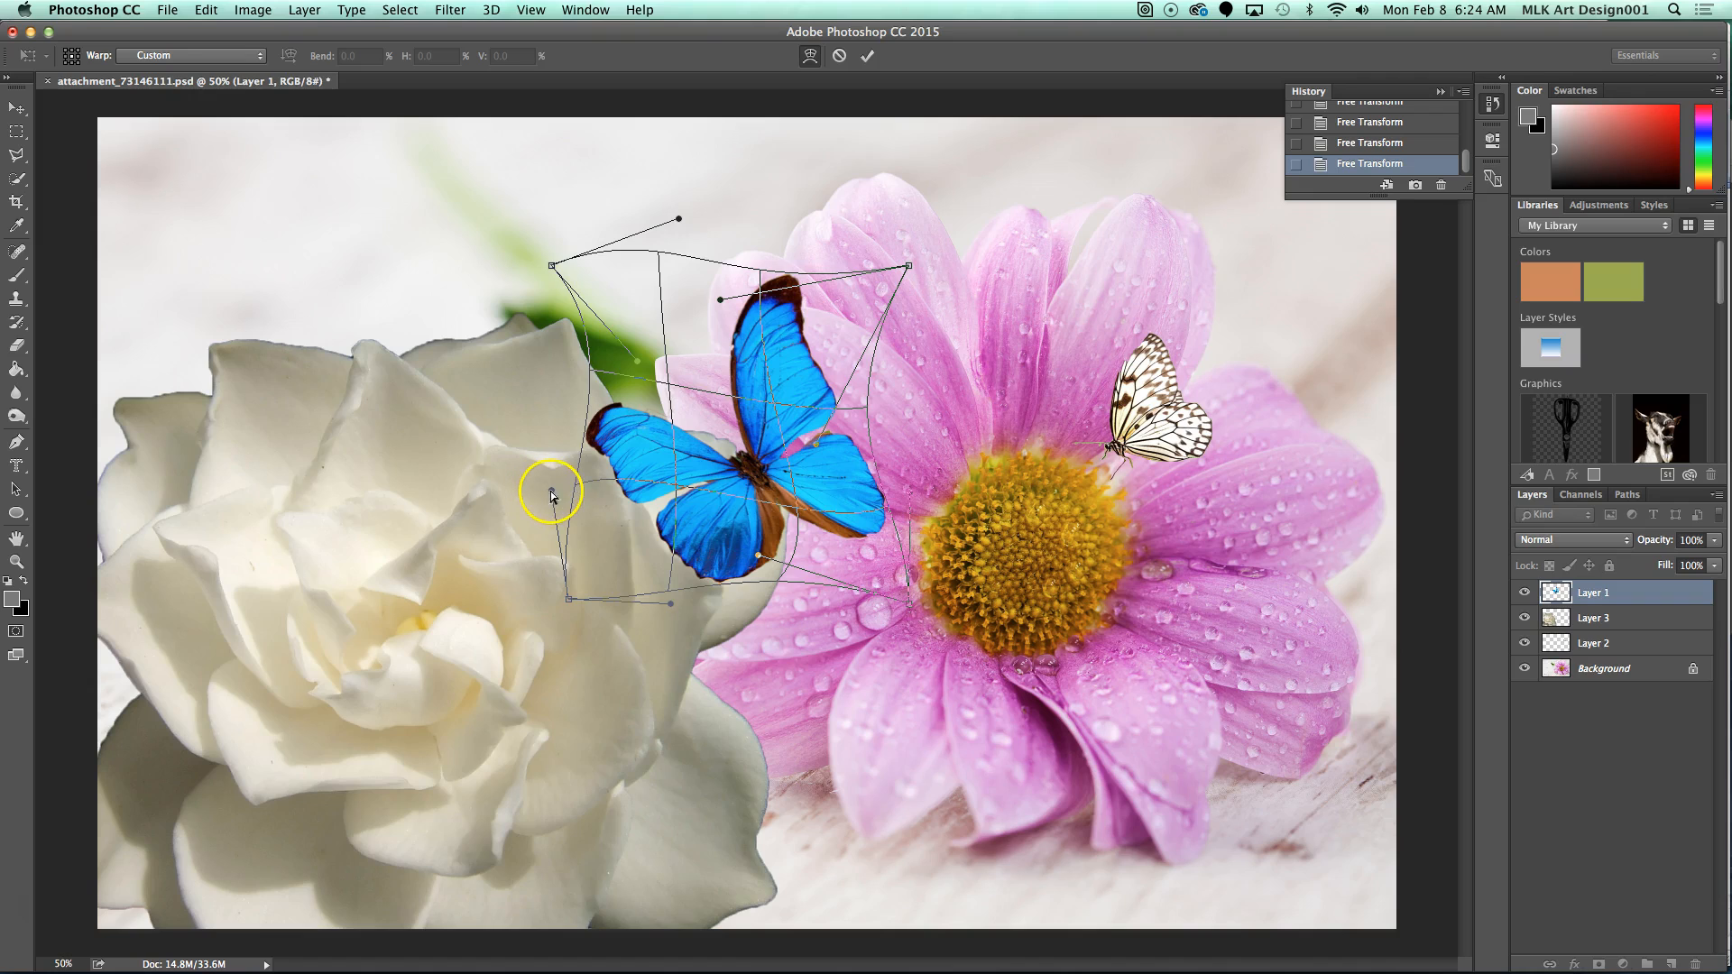
pyautogui.moveTo(551, 495); pyautogui.dragTo(498, 489)
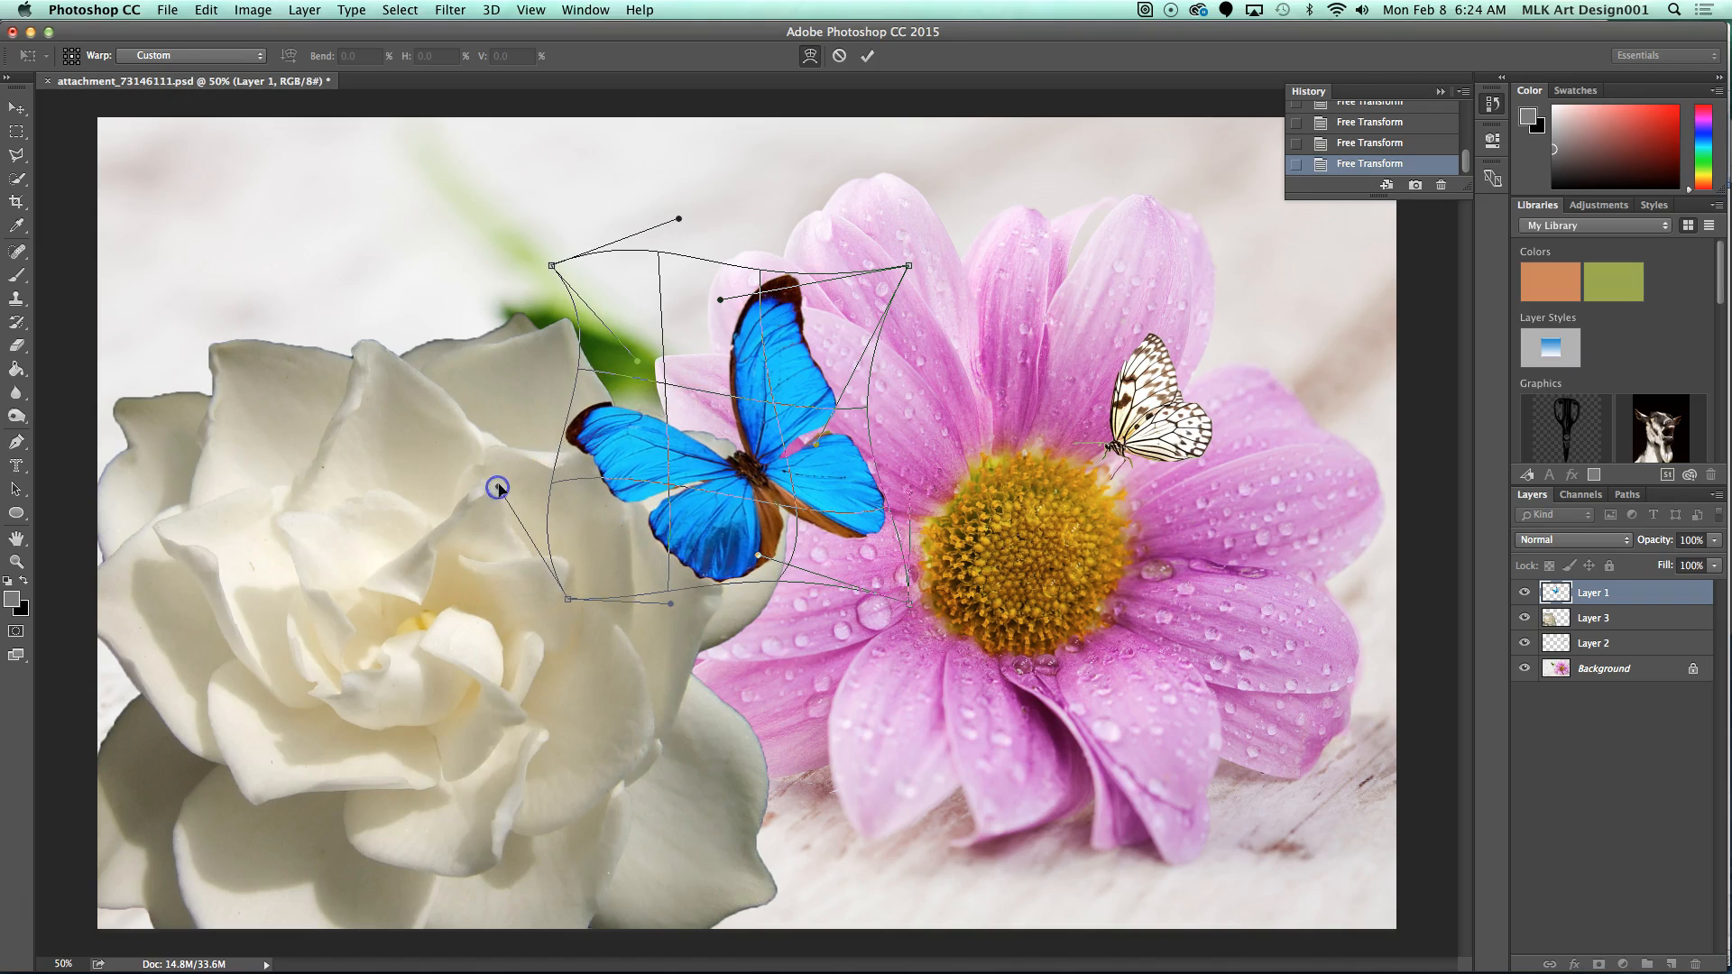
pyautogui.moveTo(720, 308)
pyautogui.mouseDown()
pyautogui.moveTo(677, 465)
pyautogui.moveTo(457, 591)
pyautogui.moveTo(799, 350)
pyautogui.moveTo(848, 289)
pyautogui.moveTo(785, 262)
pyautogui.moveTo(737, 329)
pyautogui.mouseUp()
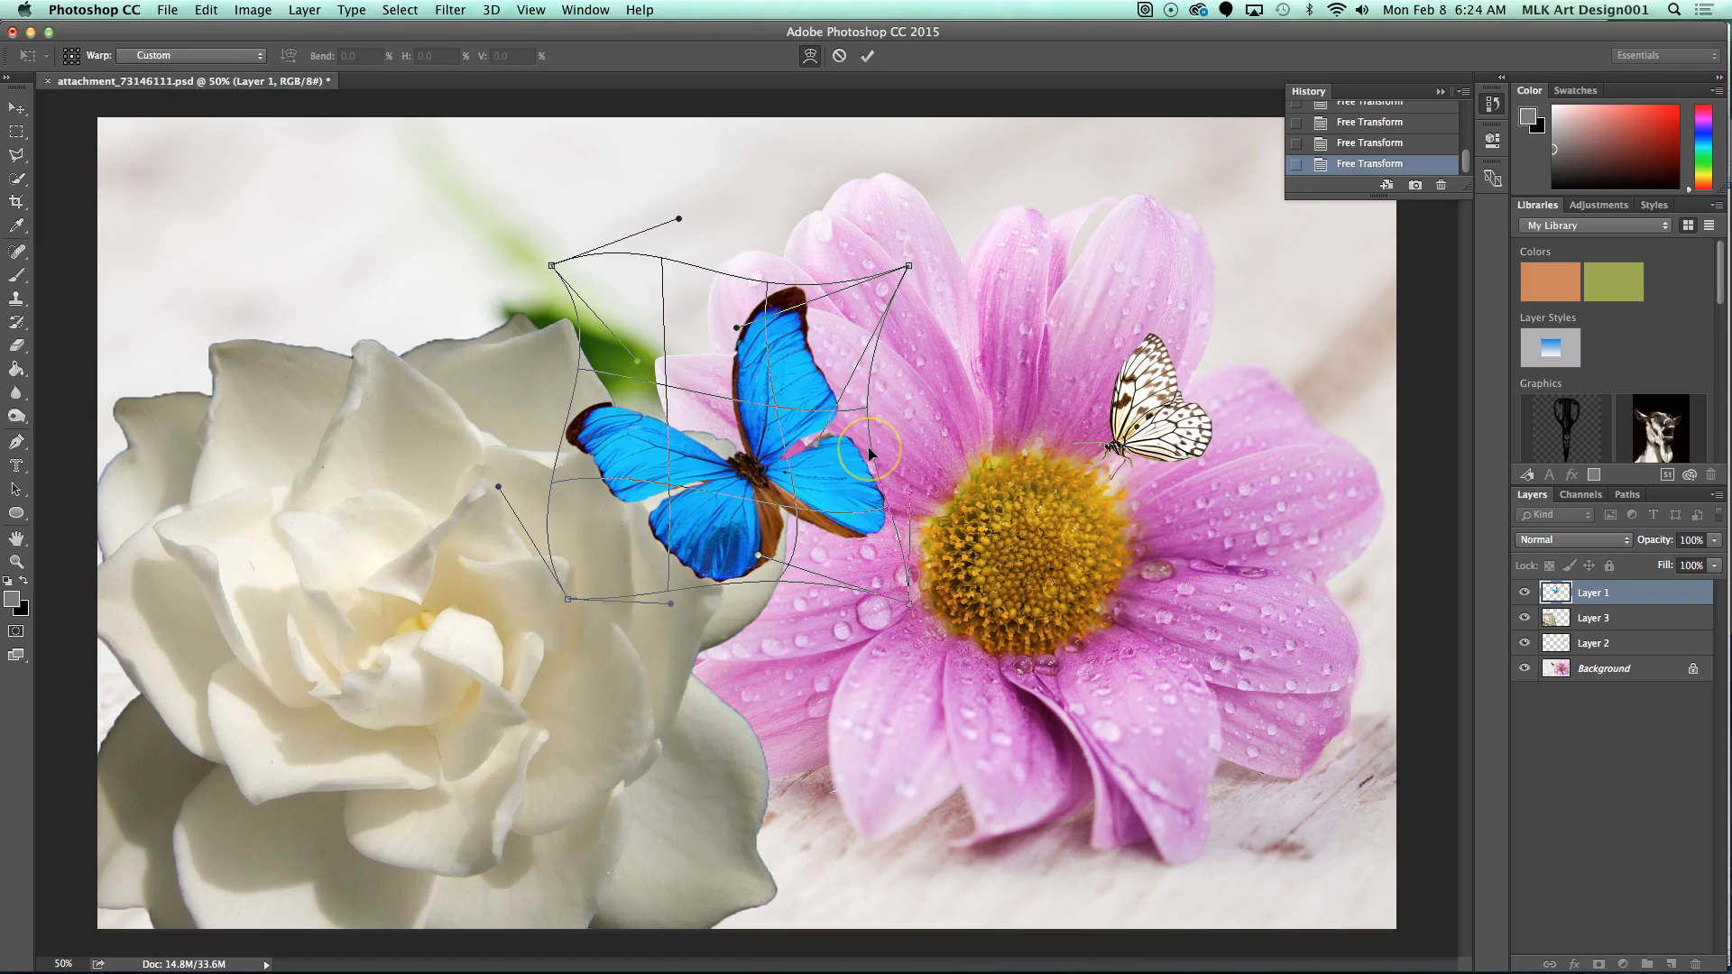
pyautogui.press('Return')
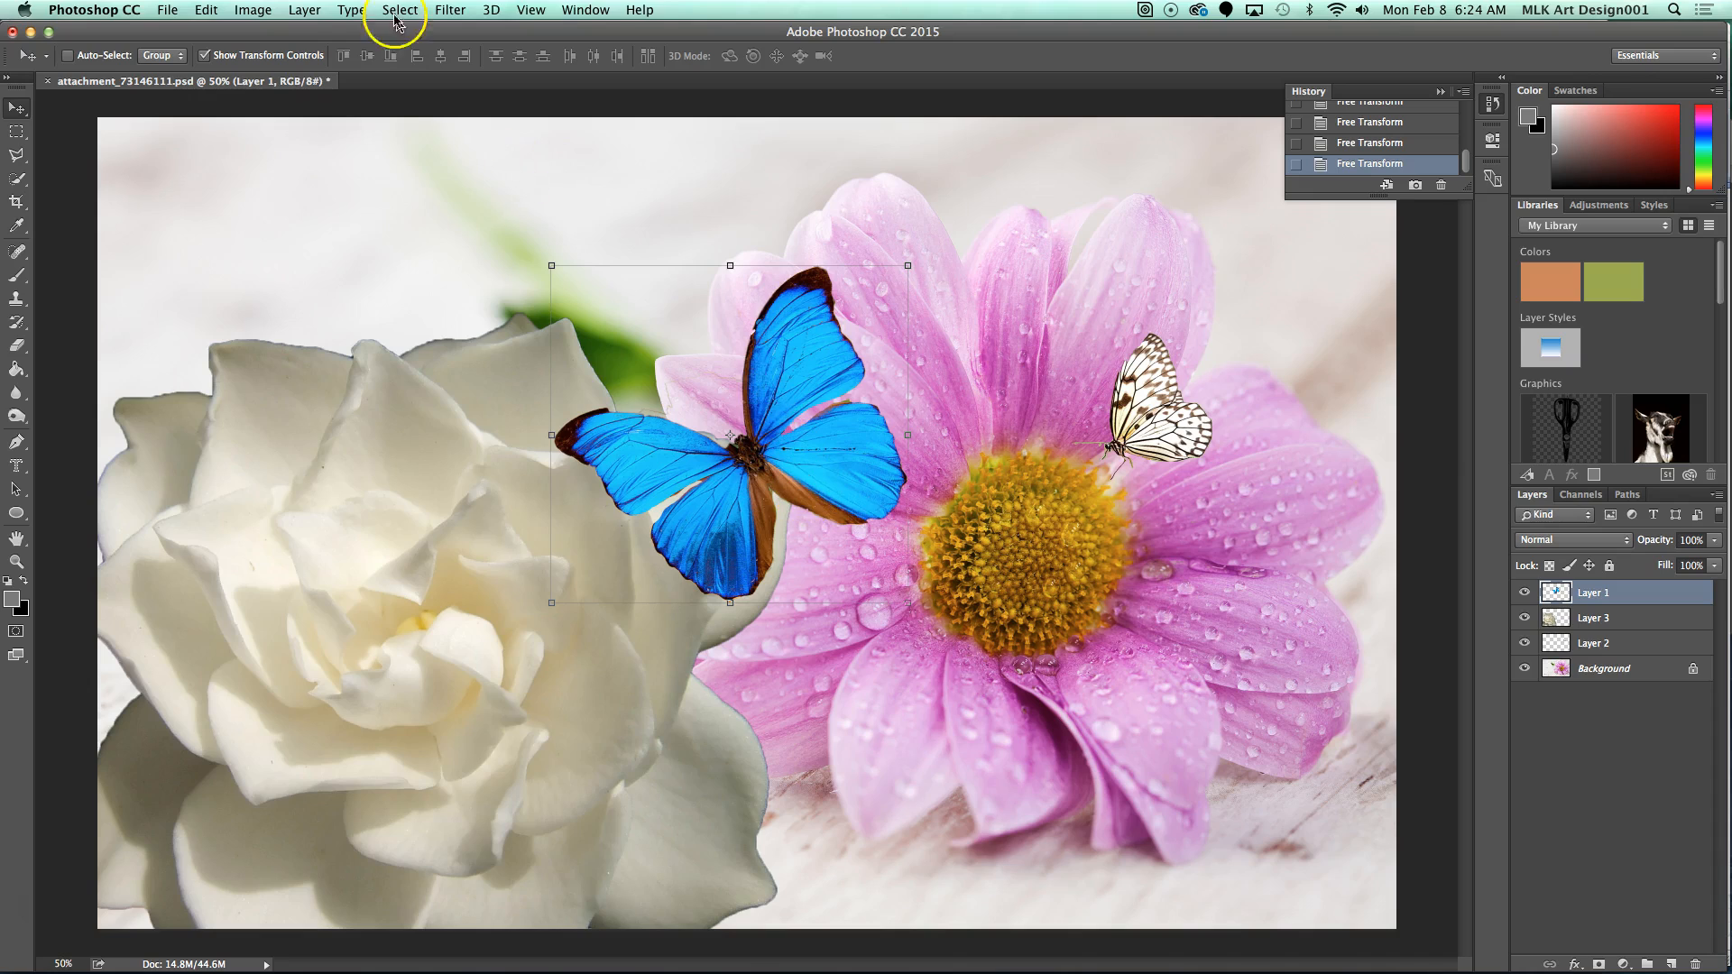
# Rotate the blue butterfly by 180° with the preset transform, and undo that rotation
pyautogui.click(207, 10)
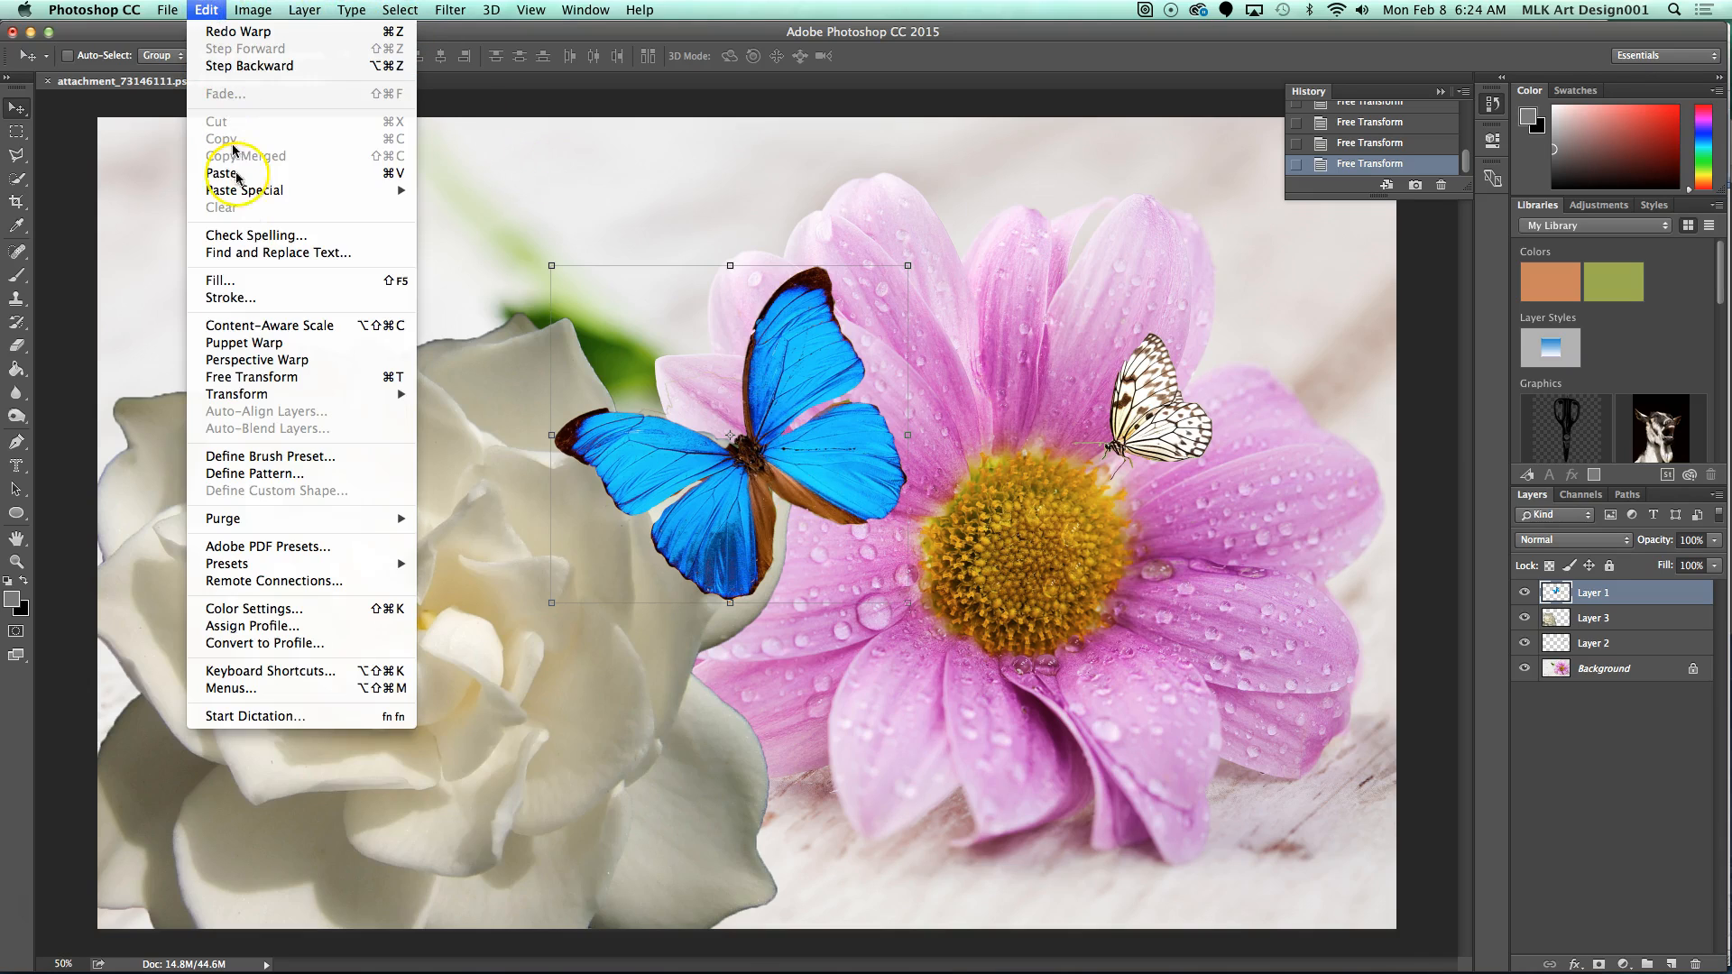
pyautogui.moveTo(365, 398)
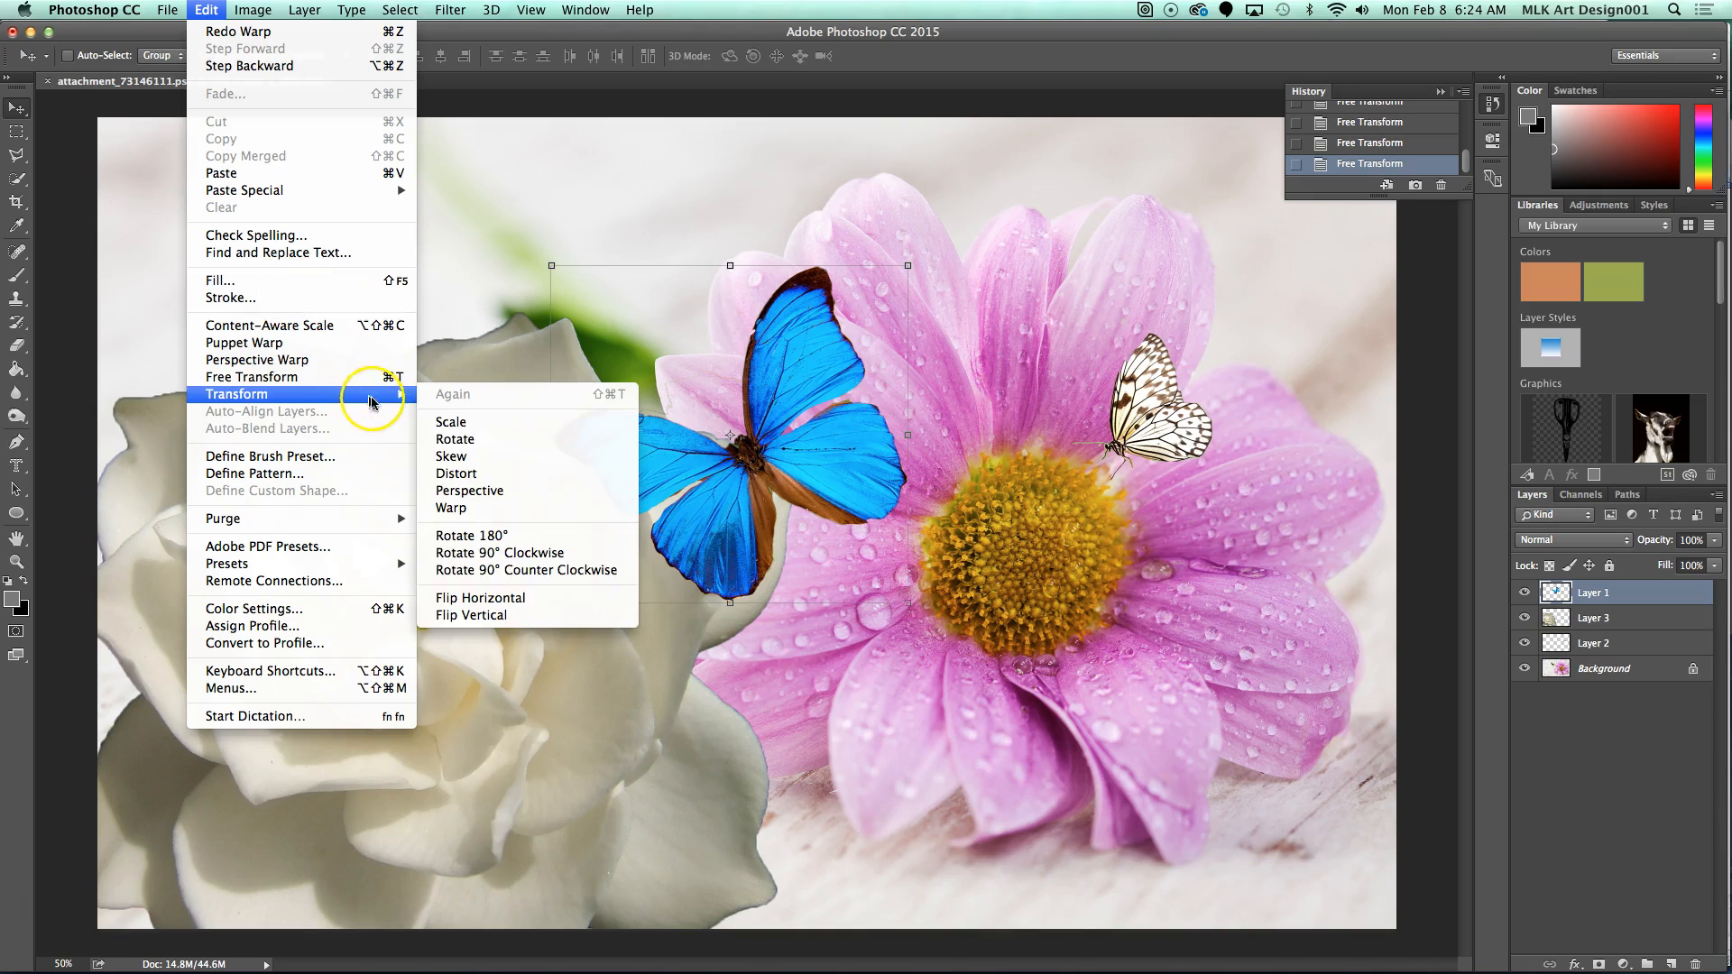
pyautogui.click(524, 542)
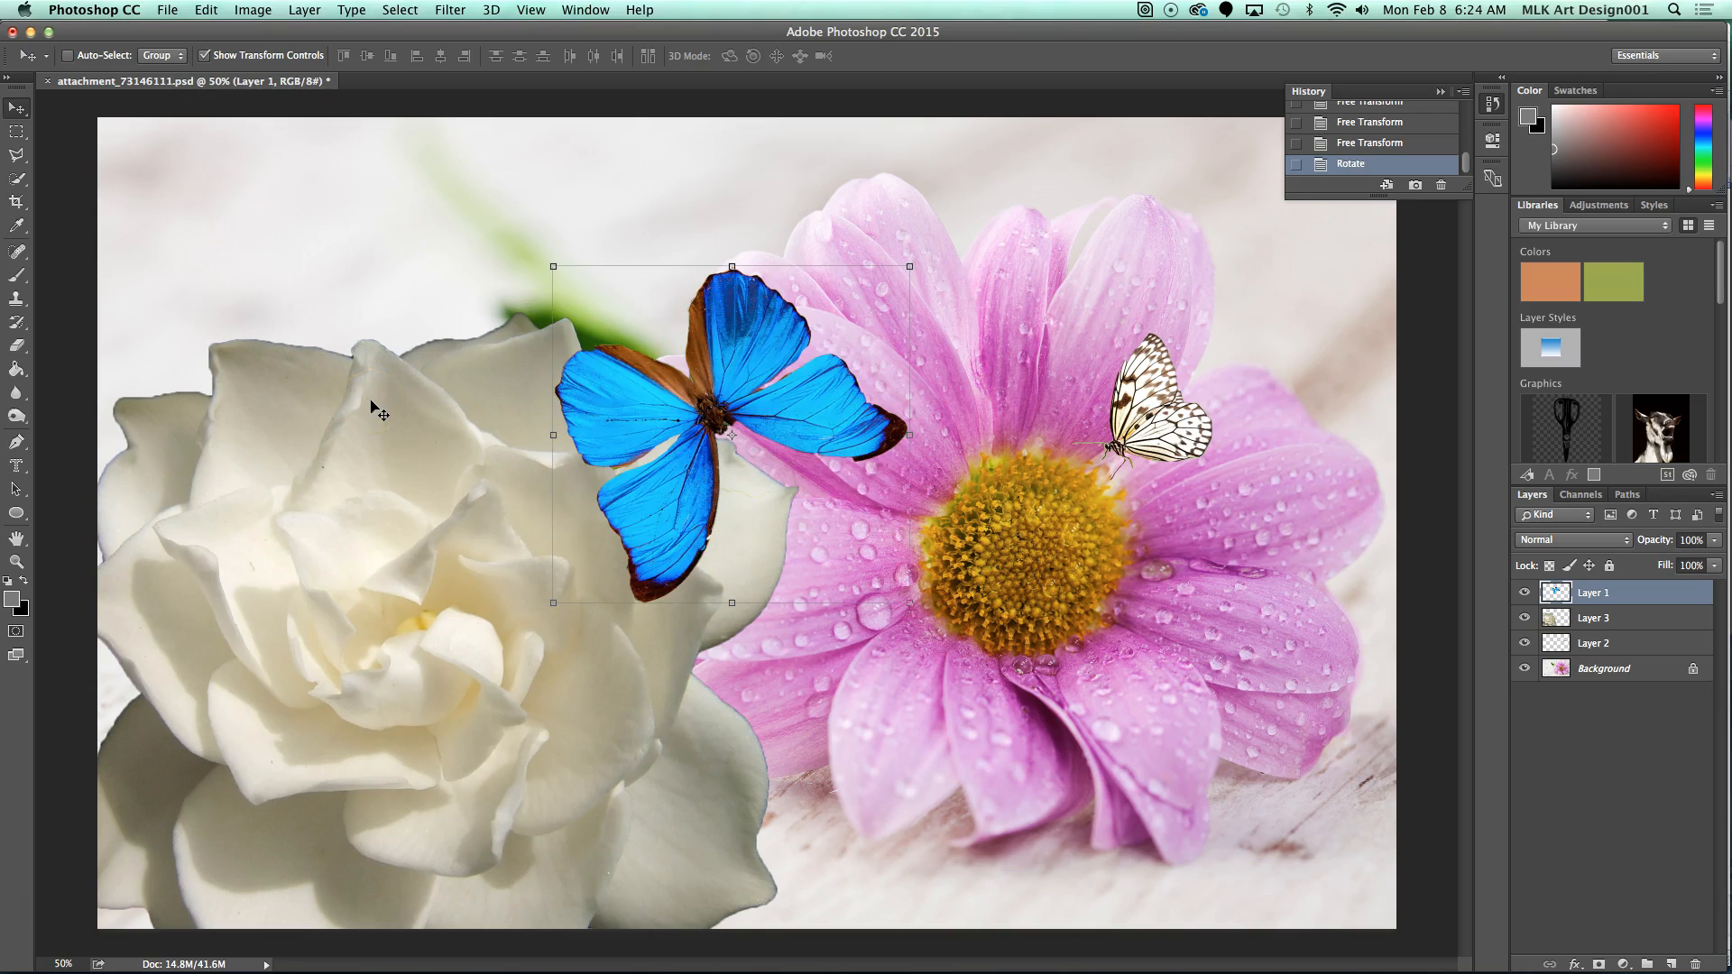
pyautogui.press('super+z')
# Try to rotate the blue butterfly freely from just outside the upper-left corner of its bounding box
pyautogui.click(523, 265)
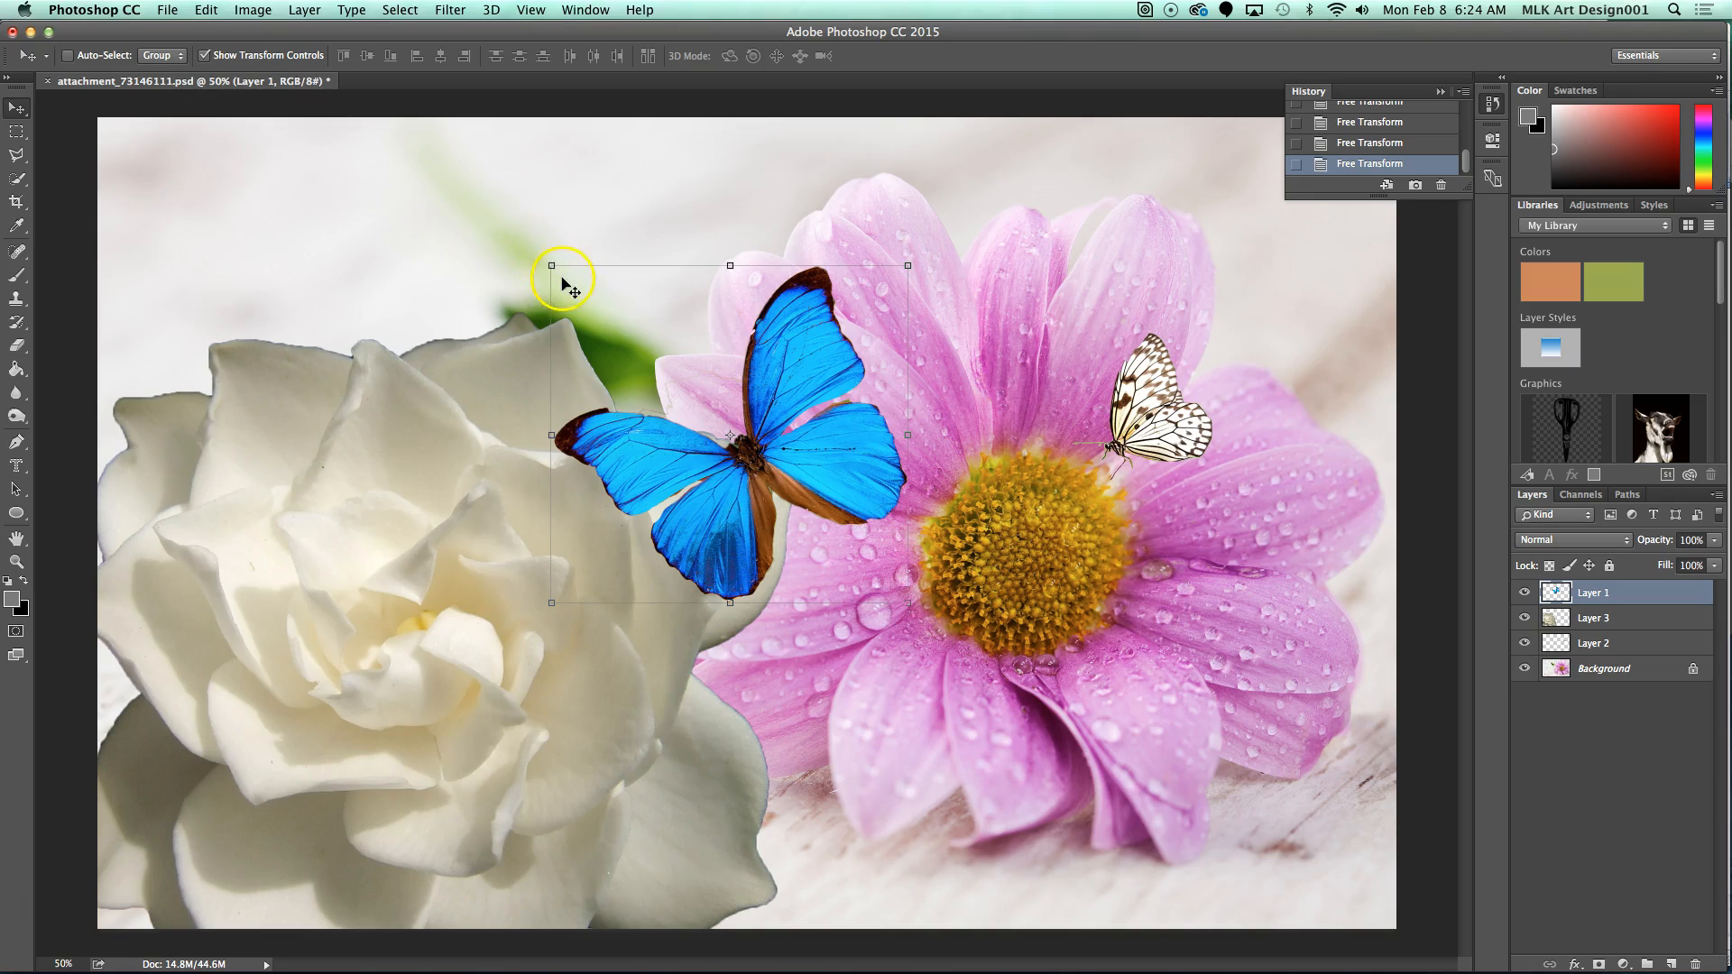
pyautogui.click(542, 252)
pyautogui.moveTo(540, 252)
pyautogui.mouseDown()
pyautogui.moveTo(479, 418)
pyautogui.moveTo(533, 252)
pyautogui.moveTo(476, 278)
pyautogui.moveTo(444, 328)
pyautogui.moveTo(425, 438)
pyautogui.moveTo(425, 473)
pyautogui.moveTo(461, 316)
pyautogui.moveTo(515, 256)
pyautogui.moveTo(472, 287)
pyautogui.moveTo(436, 418)
pyautogui.moveTo(443, 572)
pyautogui.moveTo(495, 638)
pyautogui.moveTo(448, 526)
pyautogui.moveTo(468, 349)
pyautogui.moveTo(587, 240)
pyautogui.moveTo(562, 241)
pyautogui.mouseUp()
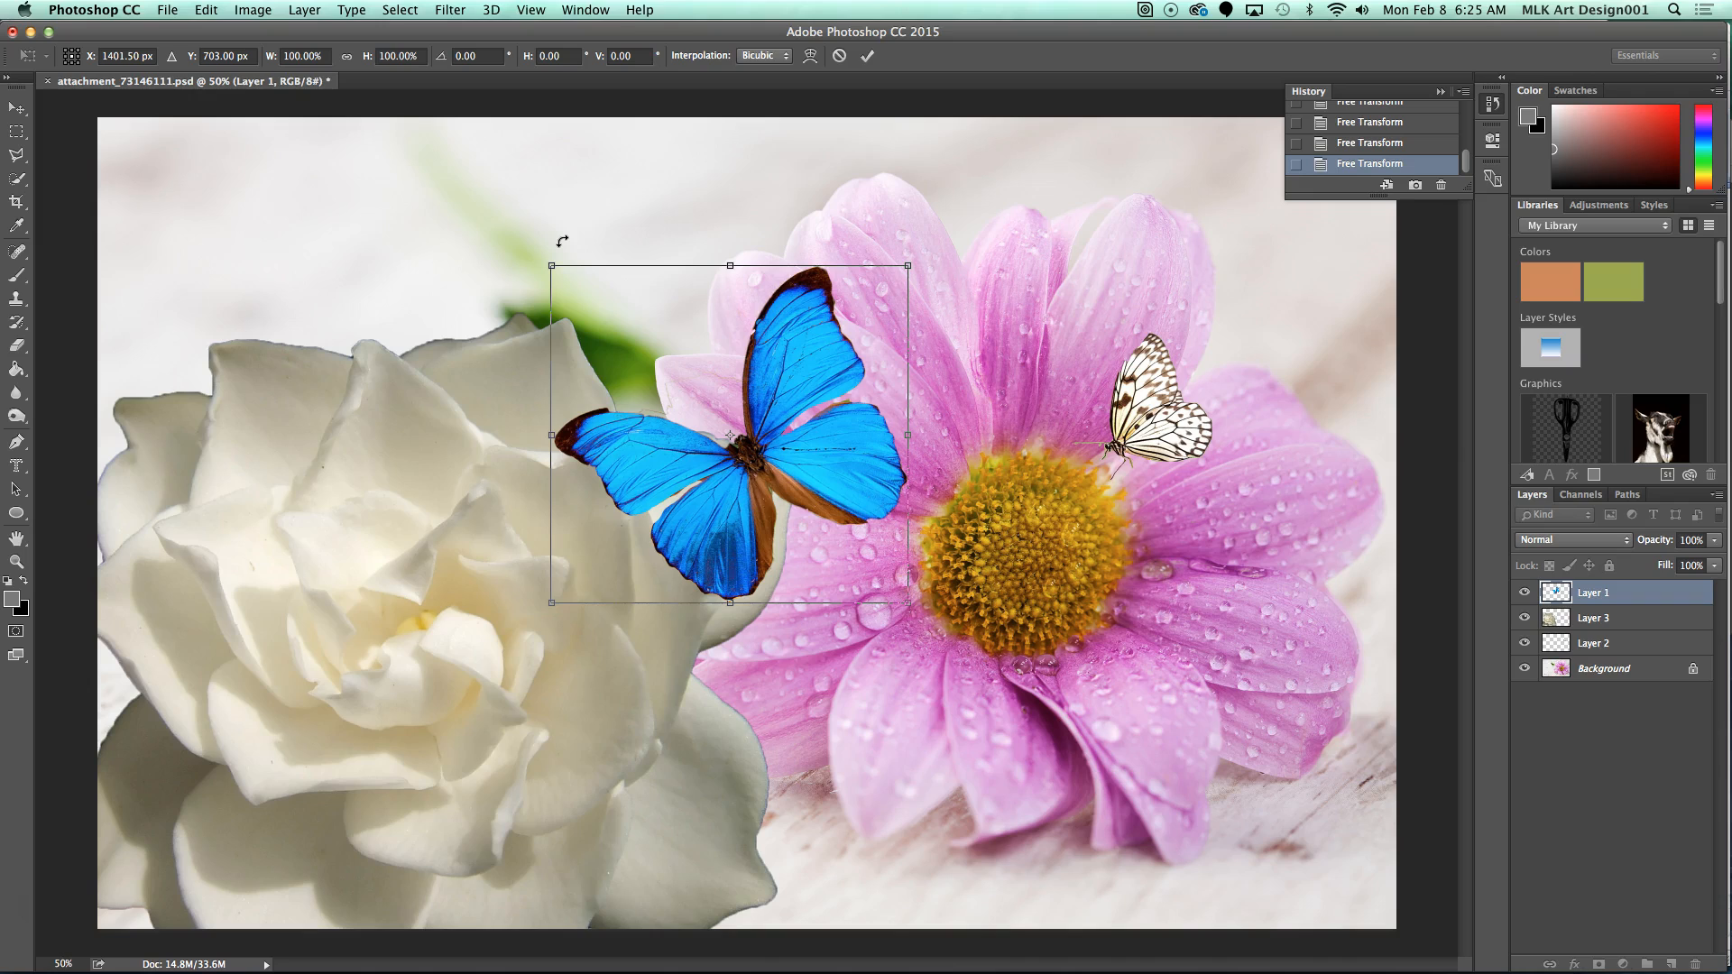
pyautogui.press('Return')
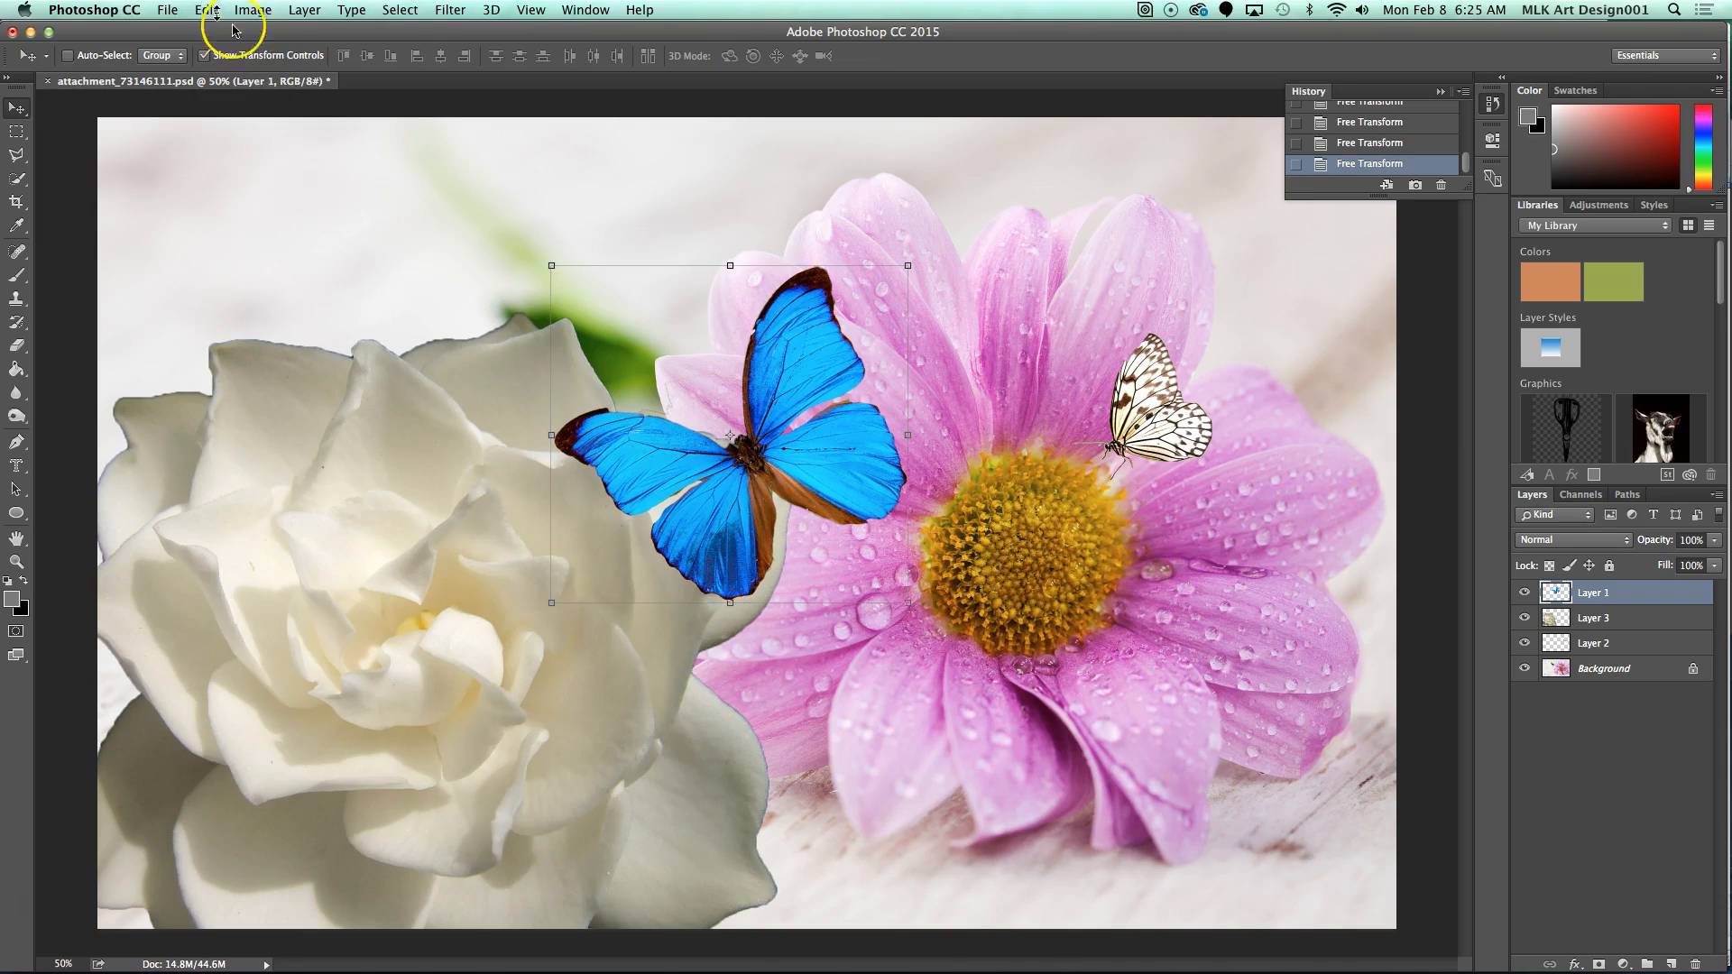
# Flip the blue butterfly horizontally
pyautogui.click(207, 10)
pyautogui.click(304, 402)
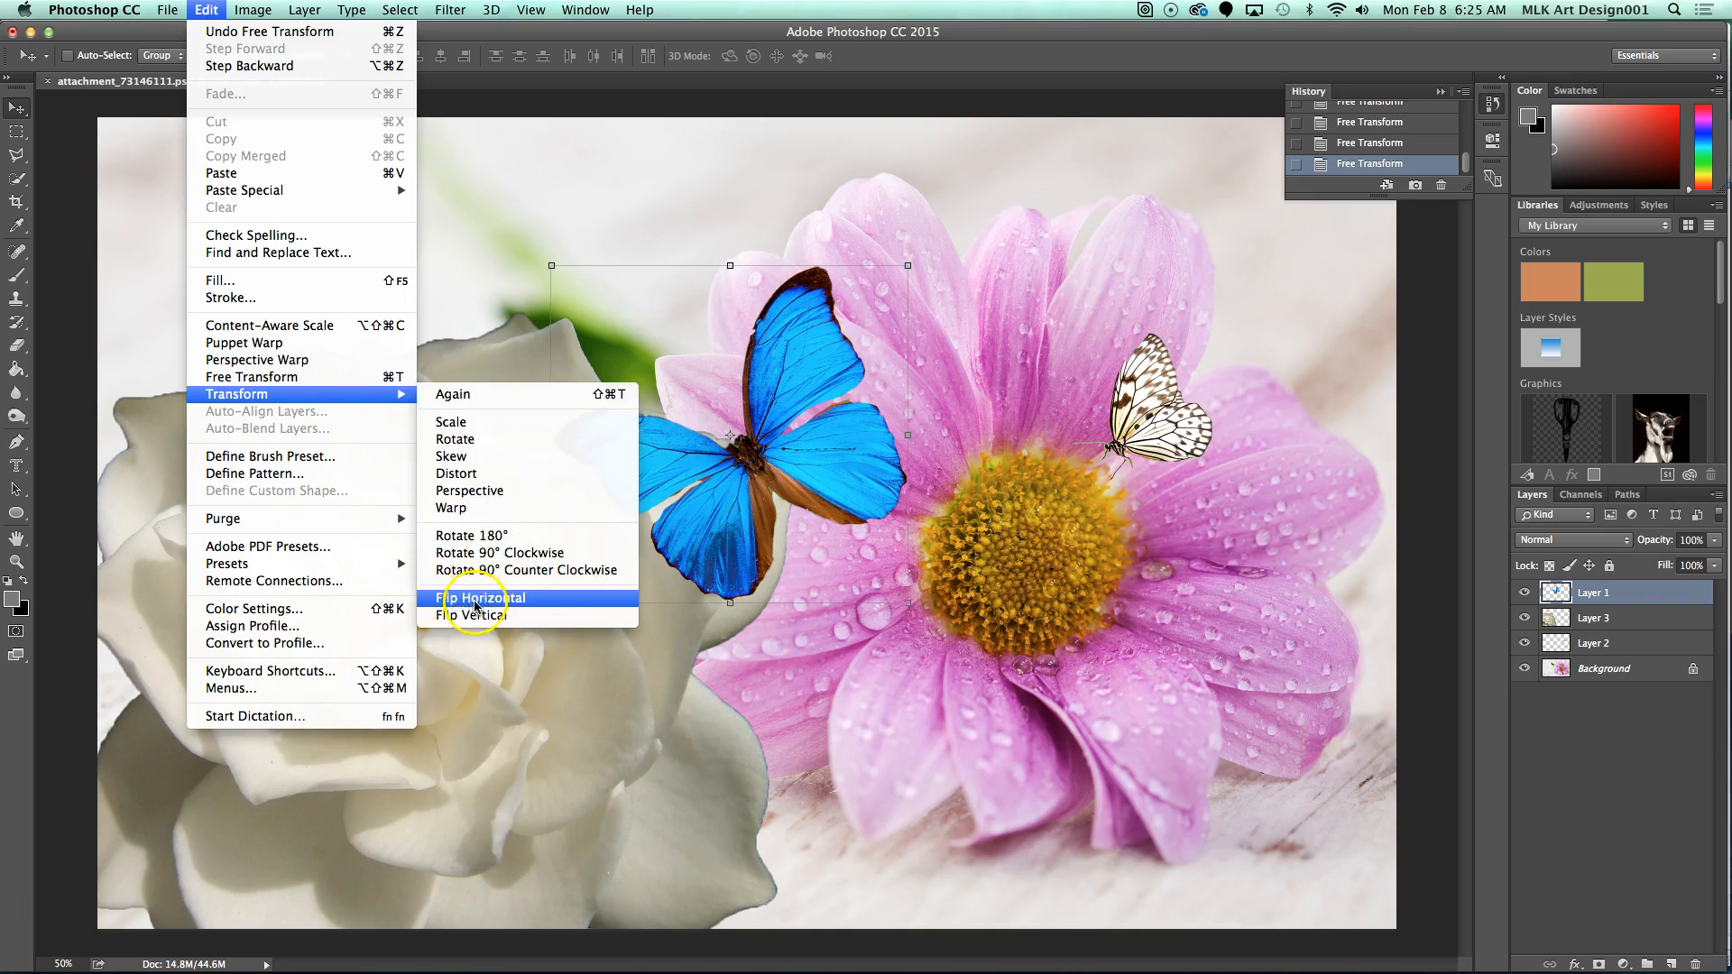
pyautogui.click(501, 605)
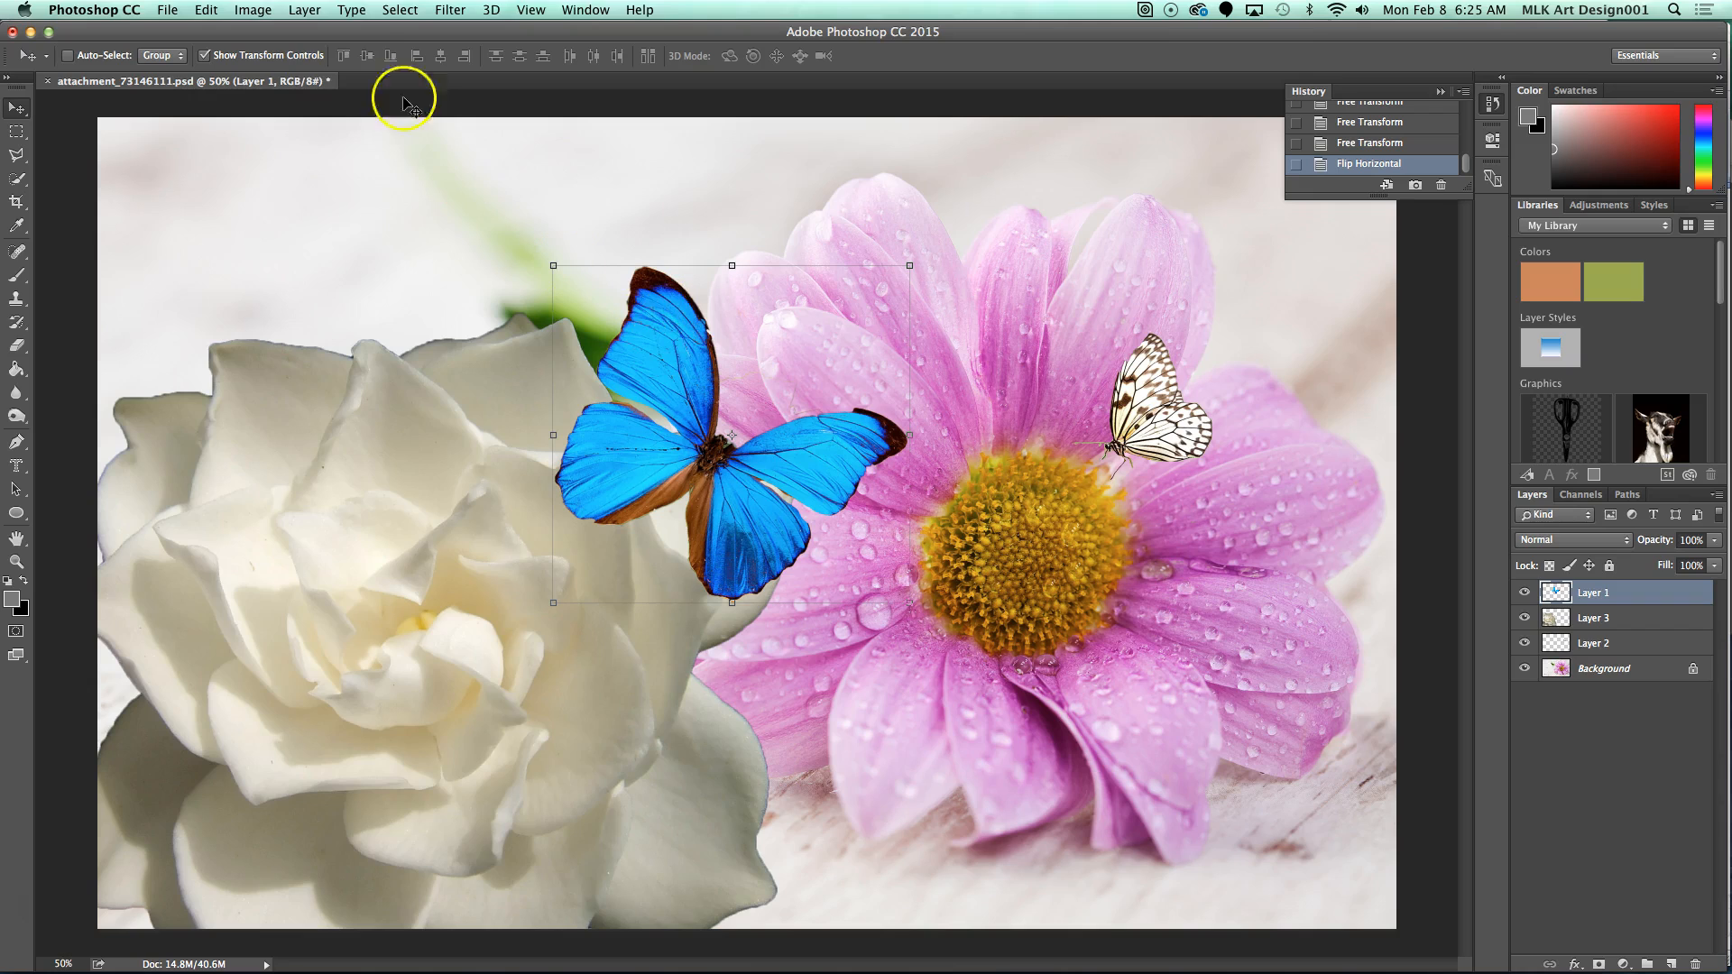
# Flip the blue butterfly vertically, and undo the vertical flip
pyautogui.click(254, 10)
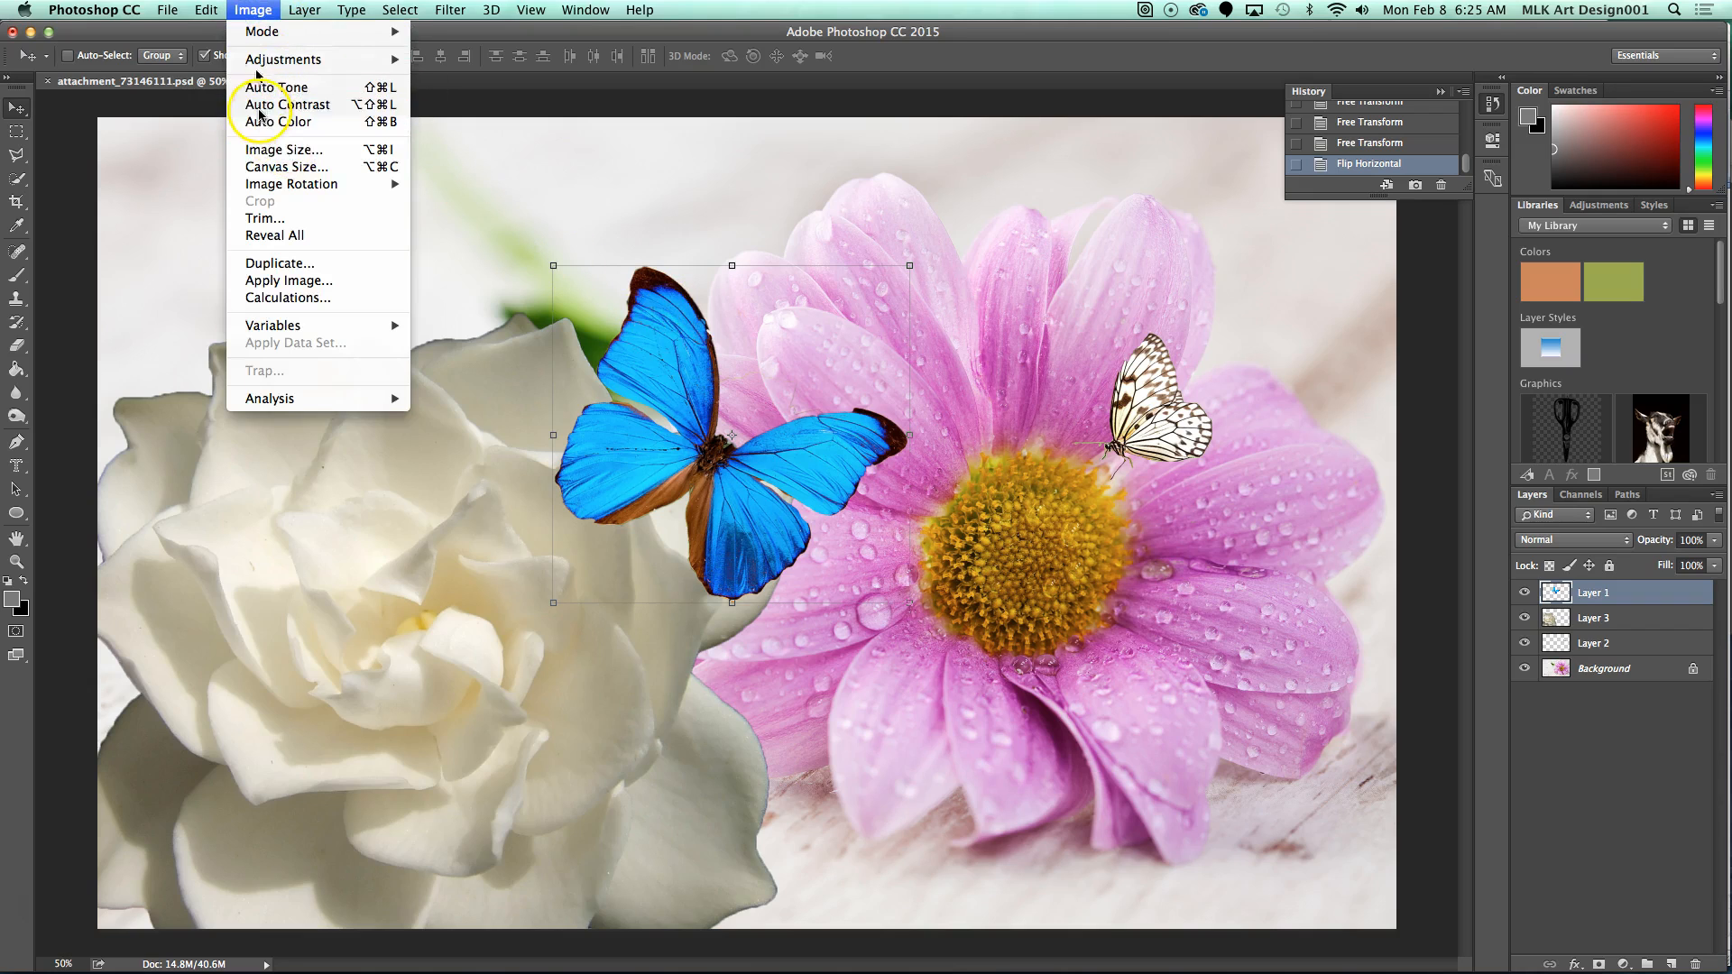
pyautogui.moveTo(206, 10)
pyautogui.moveTo(341, 391)
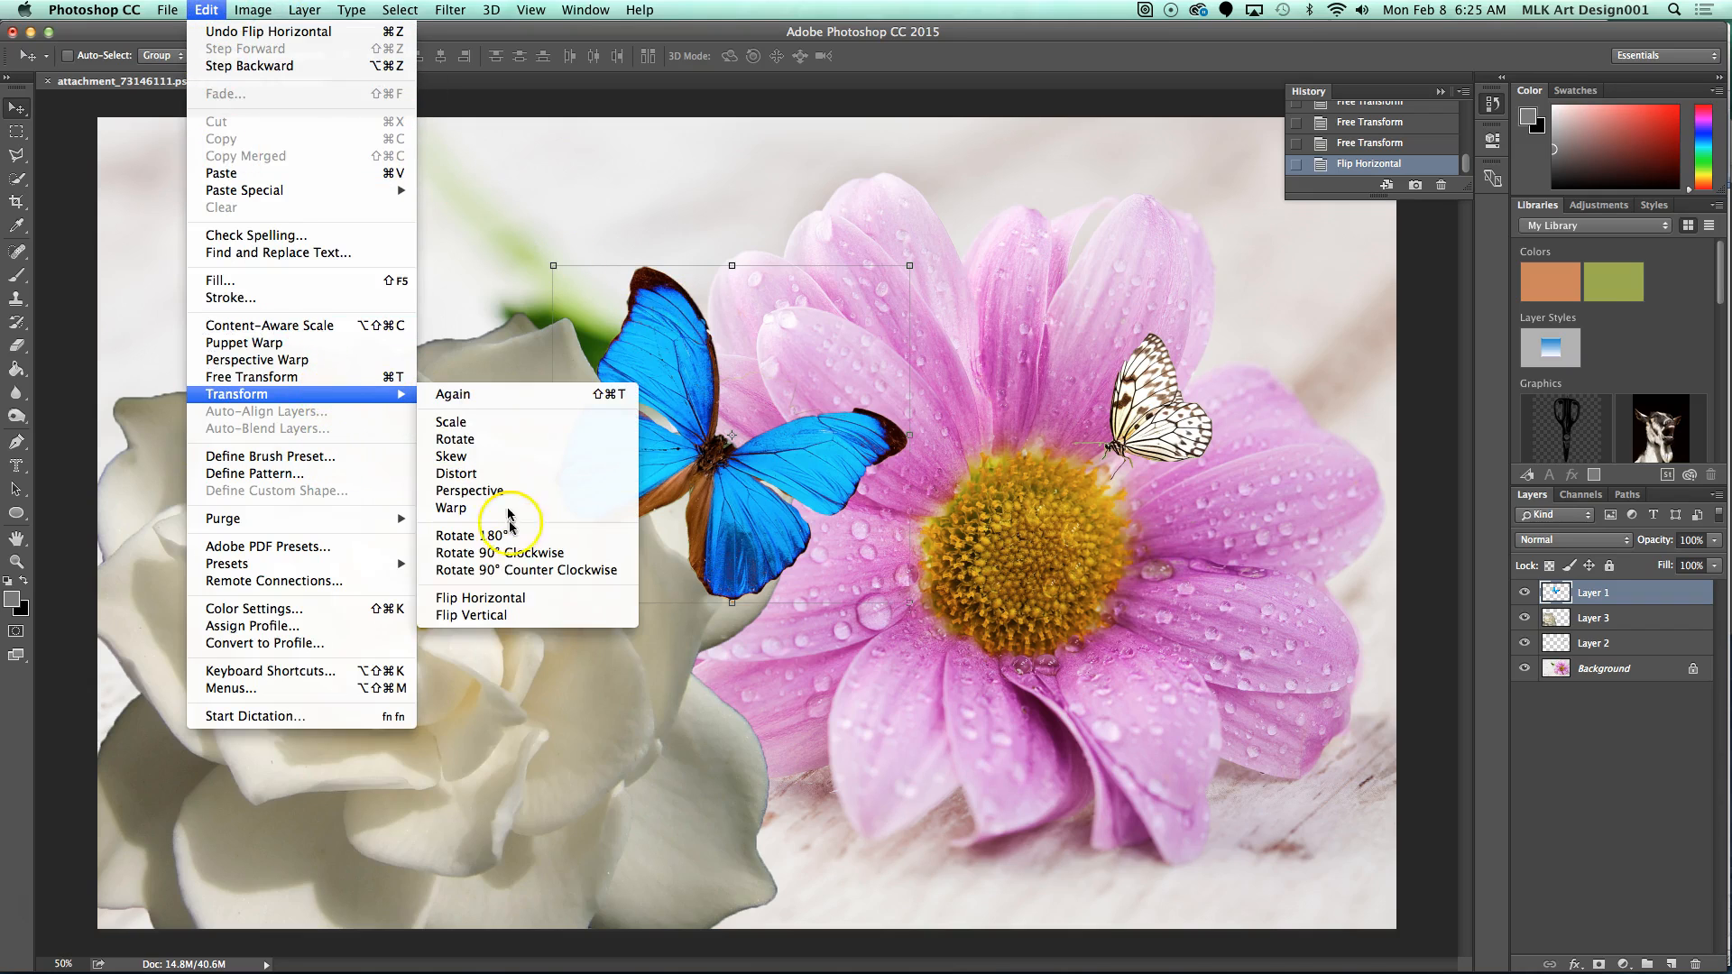
pyautogui.click(537, 622)
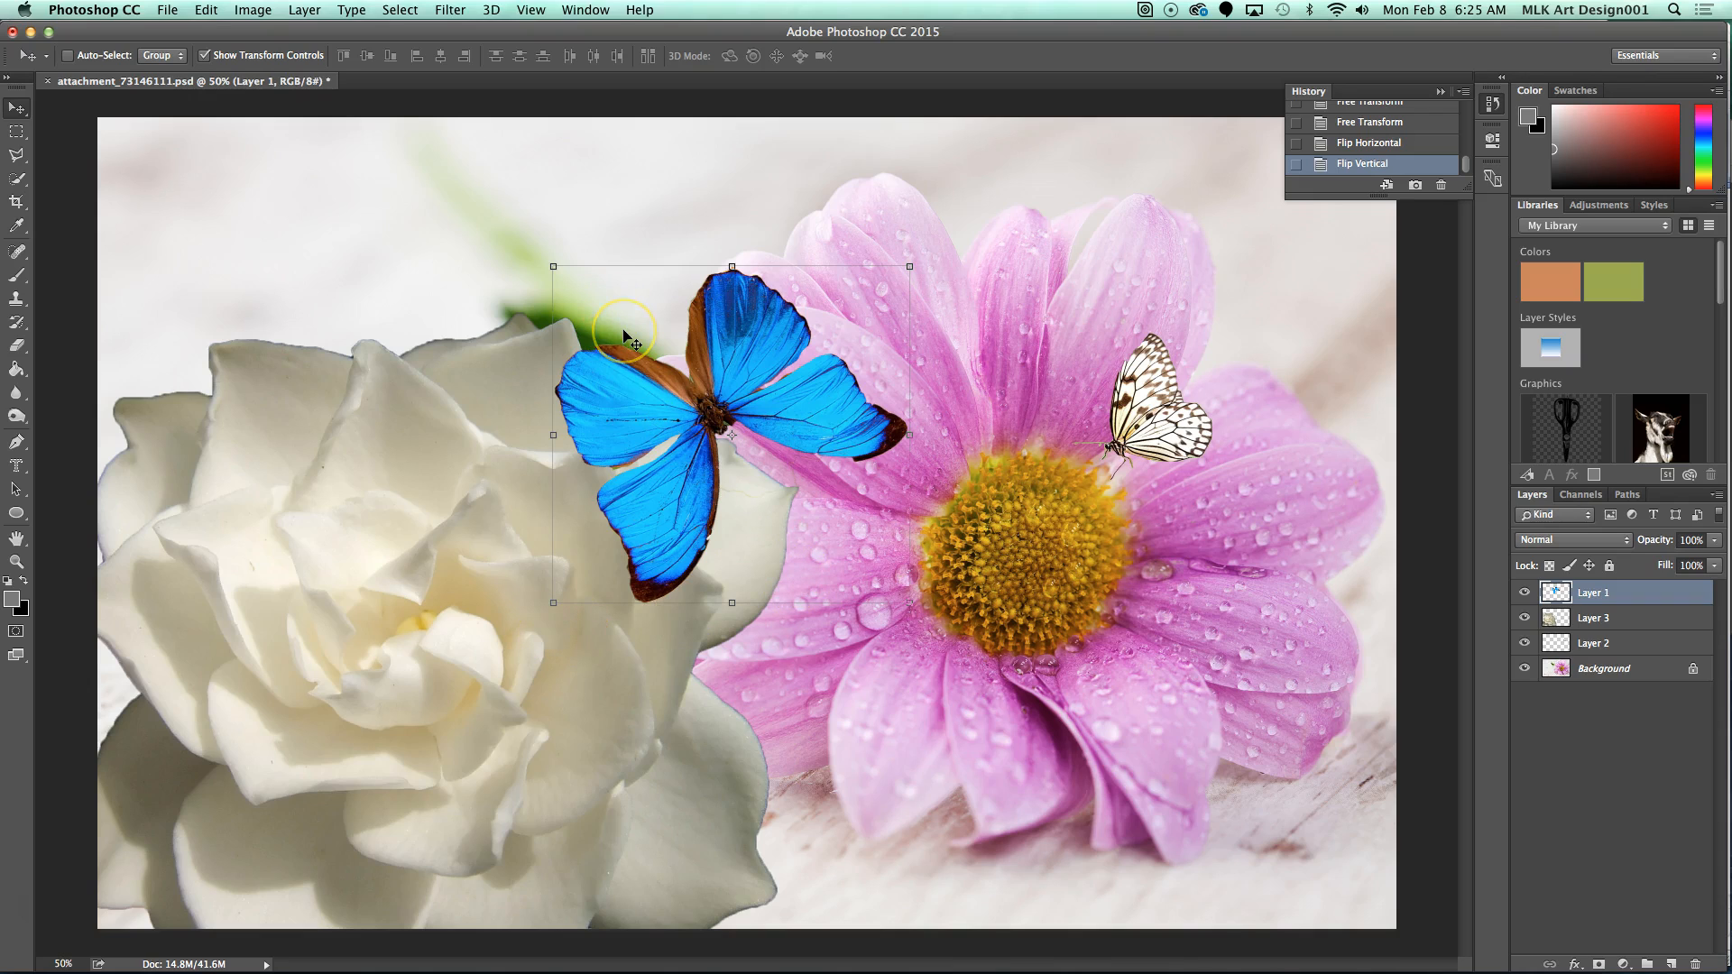
pyautogui.press('super+z')
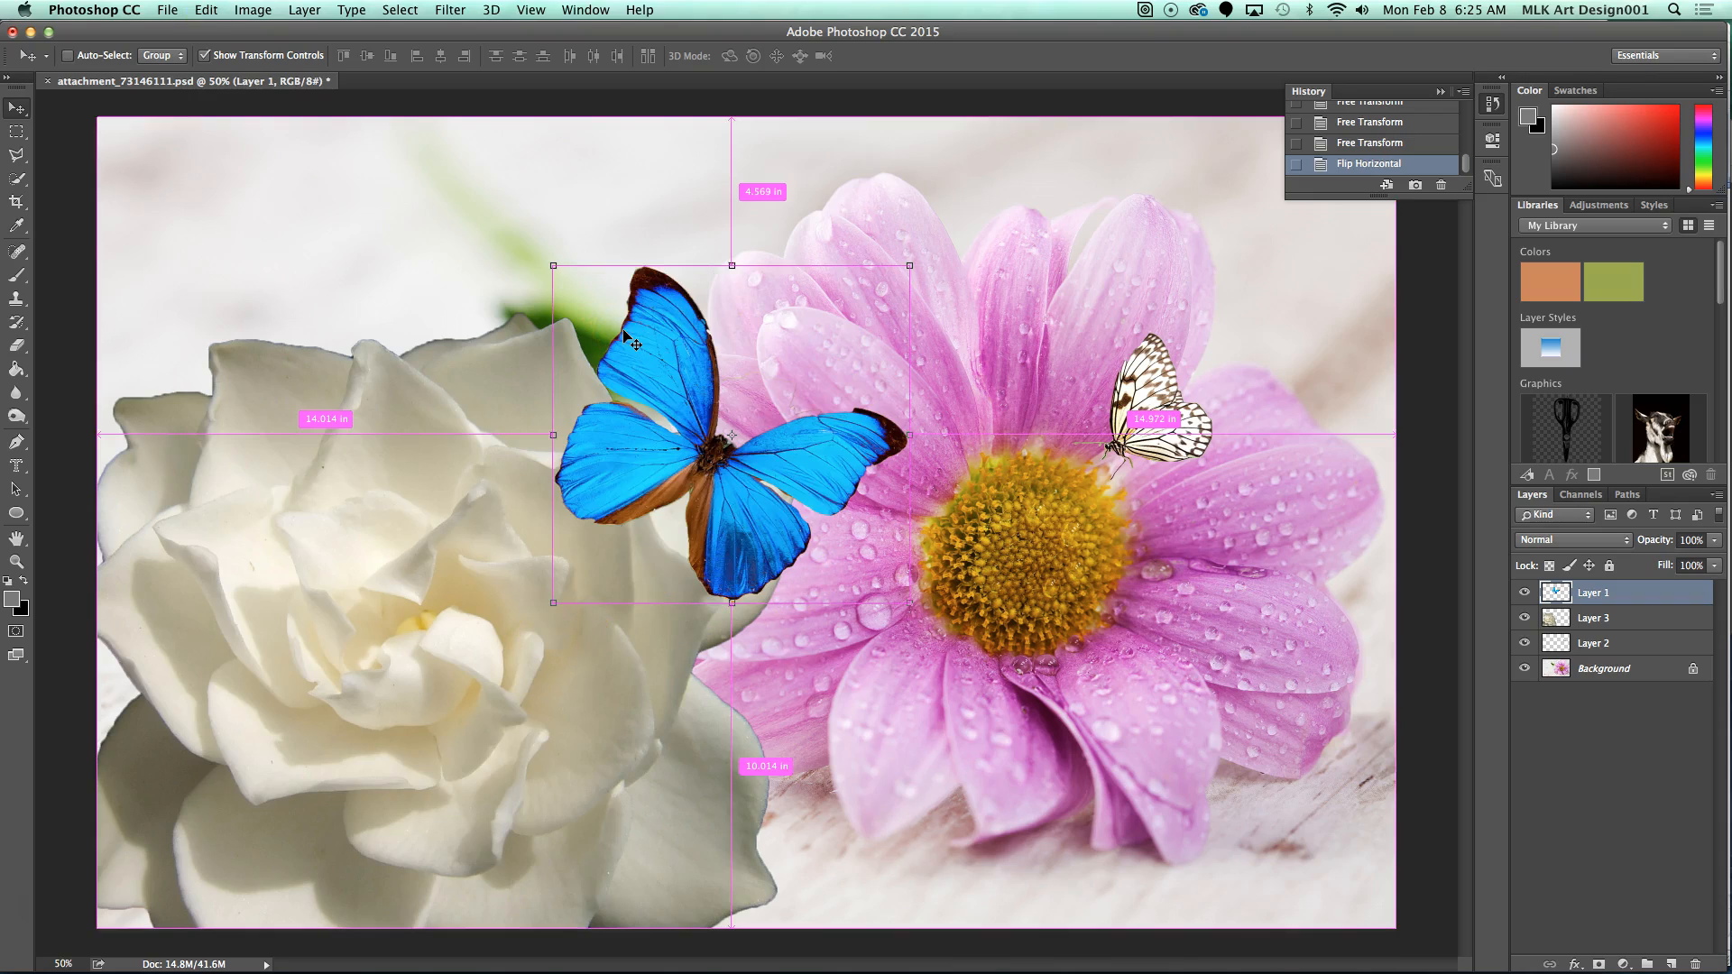
# Use Free Transform to shrink the blue butterfly slightly, bringing its bounding box's upper and left edges inward, and apply the transform
pyautogui.click(206, 11)
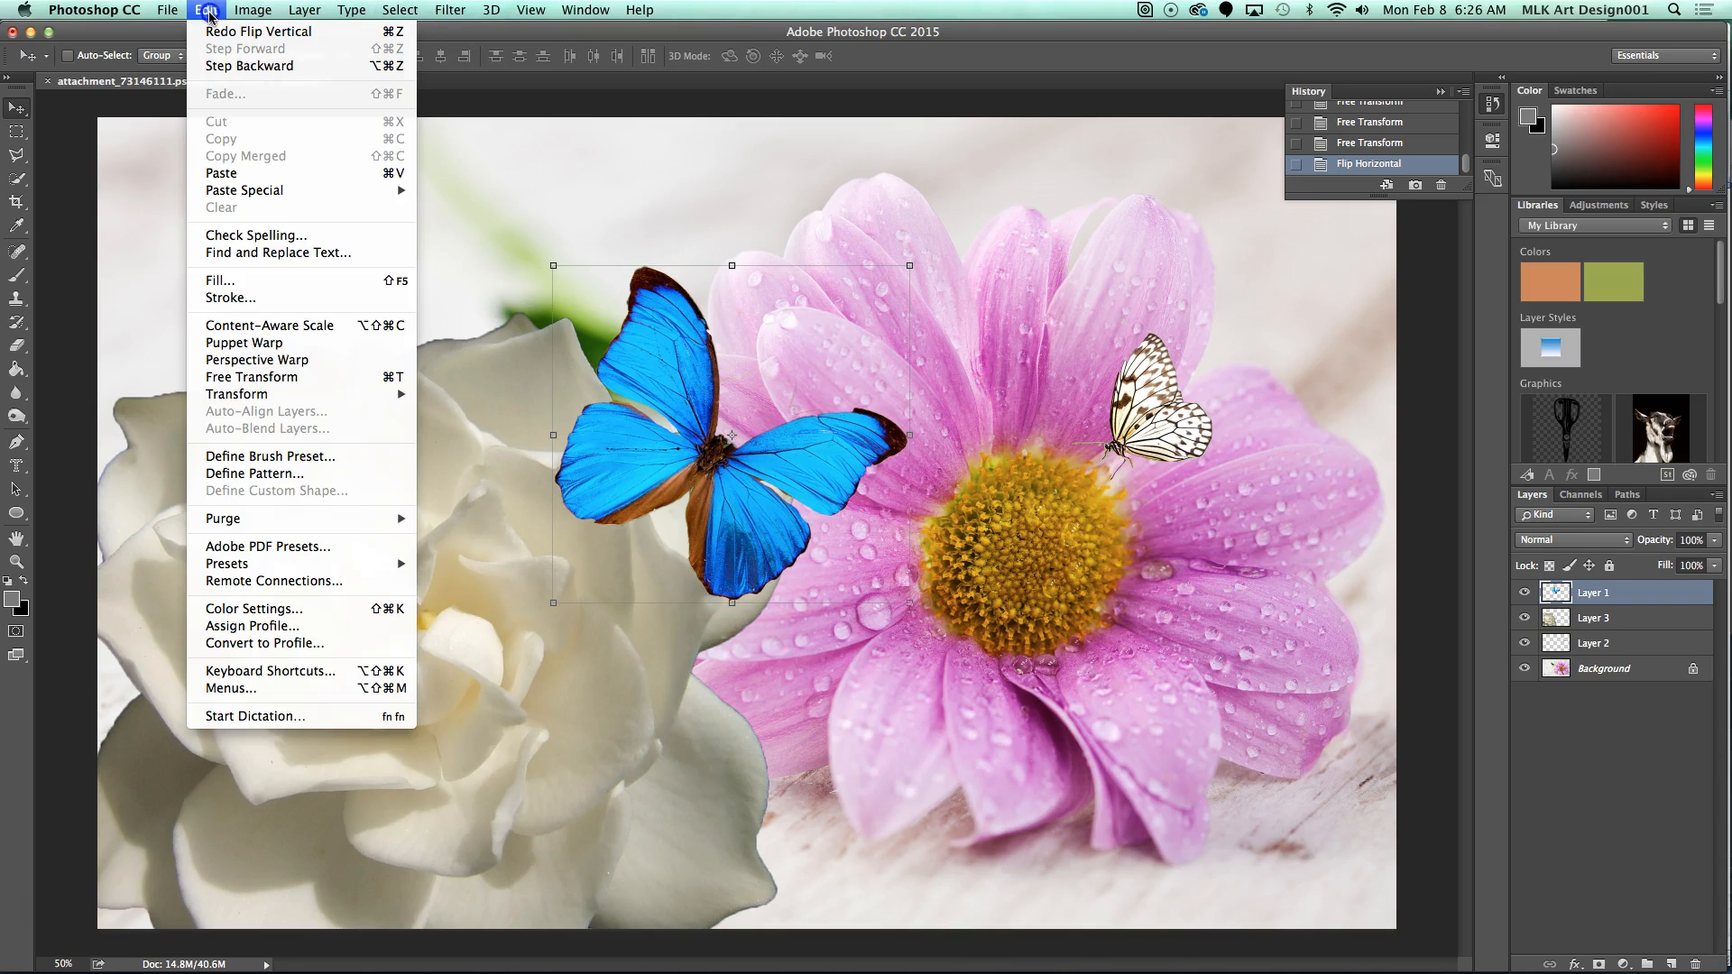
pyautogui.moveTo(327, 399)
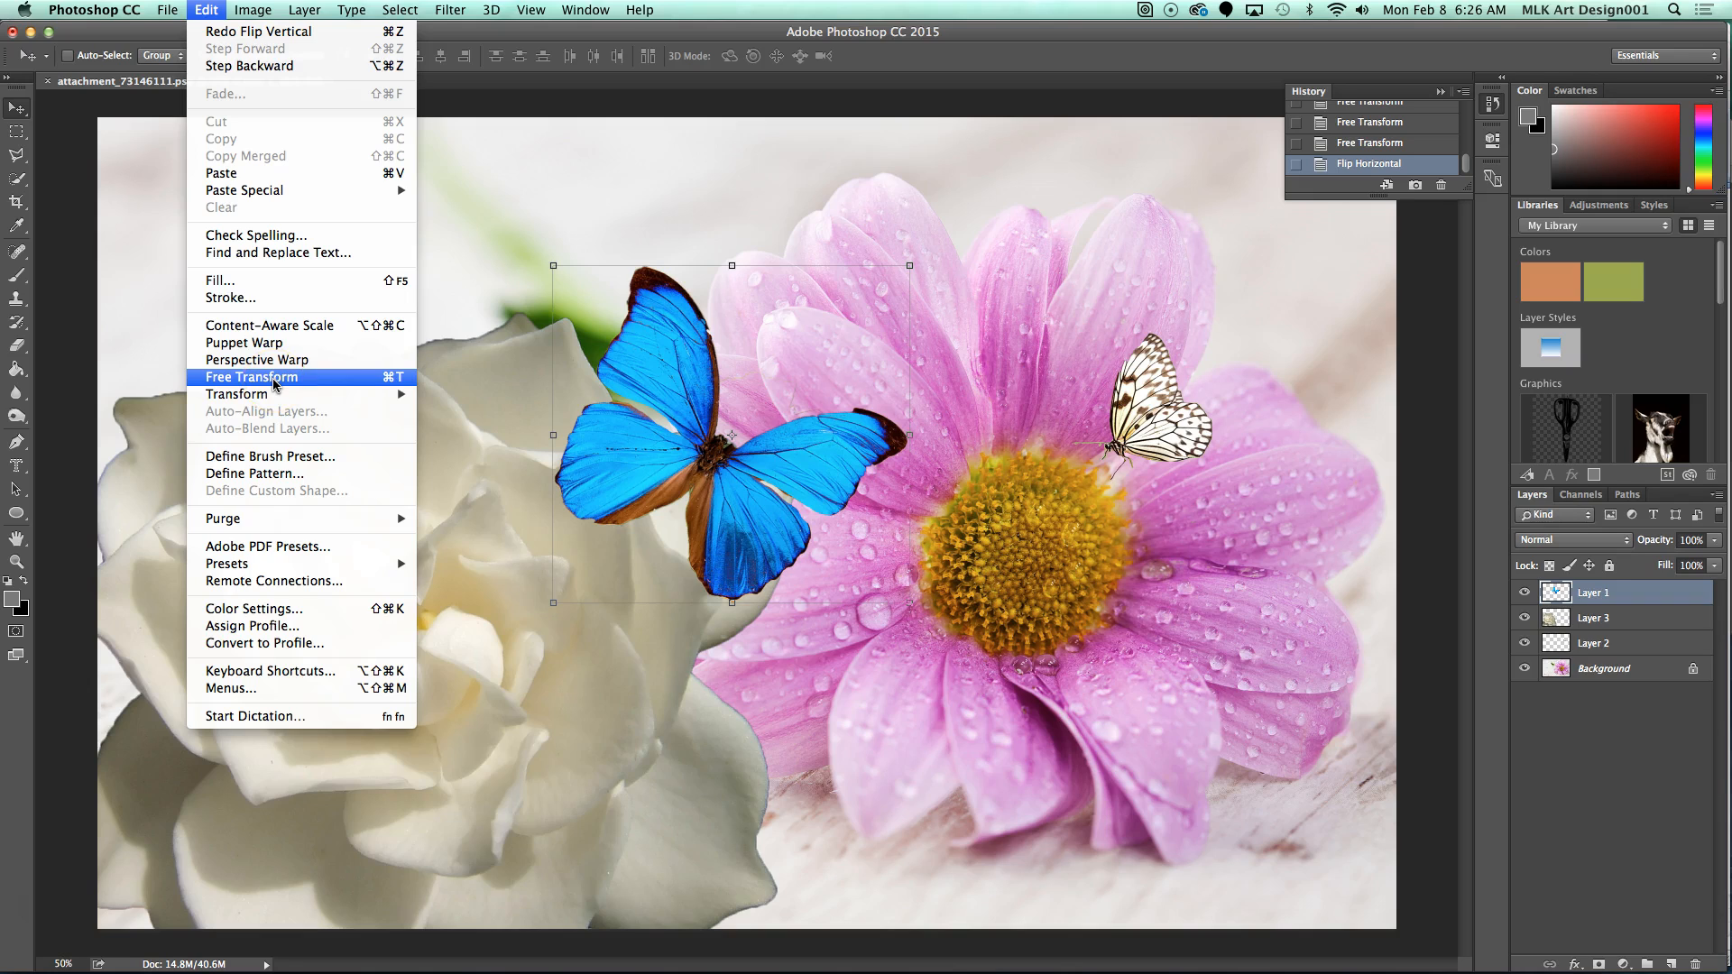
pyautogui.click(273, 383)
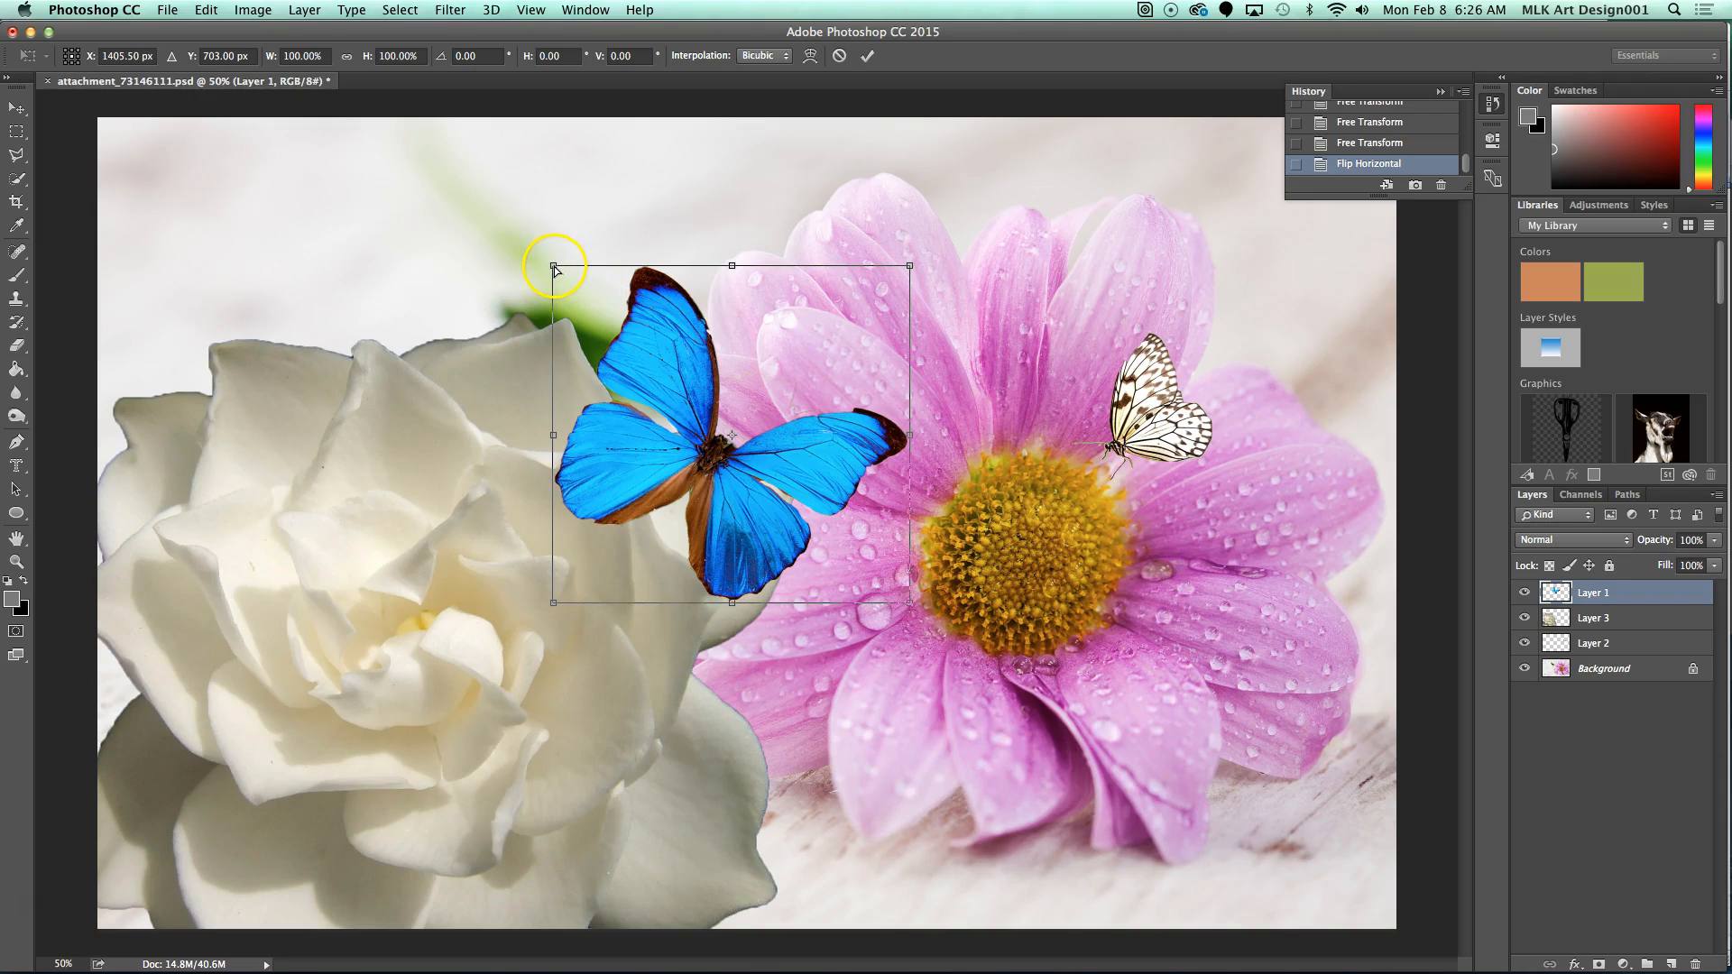
pyautogui.moveTo(555, 266)
pyautogui.mouseDown()
pyautogui.moveTo(673, 318)
pyautogui.moveTo(497, 289)
pyautogui.moveTo(418, 330)
pyautogui.moveTo(497, 289)
pyautogui.moveTo(591, 307)
pyautogui.moveTo(545, 282)
pyautogui.moveTo(552, 269)
pyautogui.moveTo(490, 350)
pyautogui.moveTo(523, 270)
pyautogui.moveTo(673, 364)
pyautogui.moveTo(552, 288)
pyautogui.mouseUp()
pyautogui.moveTo(561, 445); pyautogui.dragTo(1227, 450)
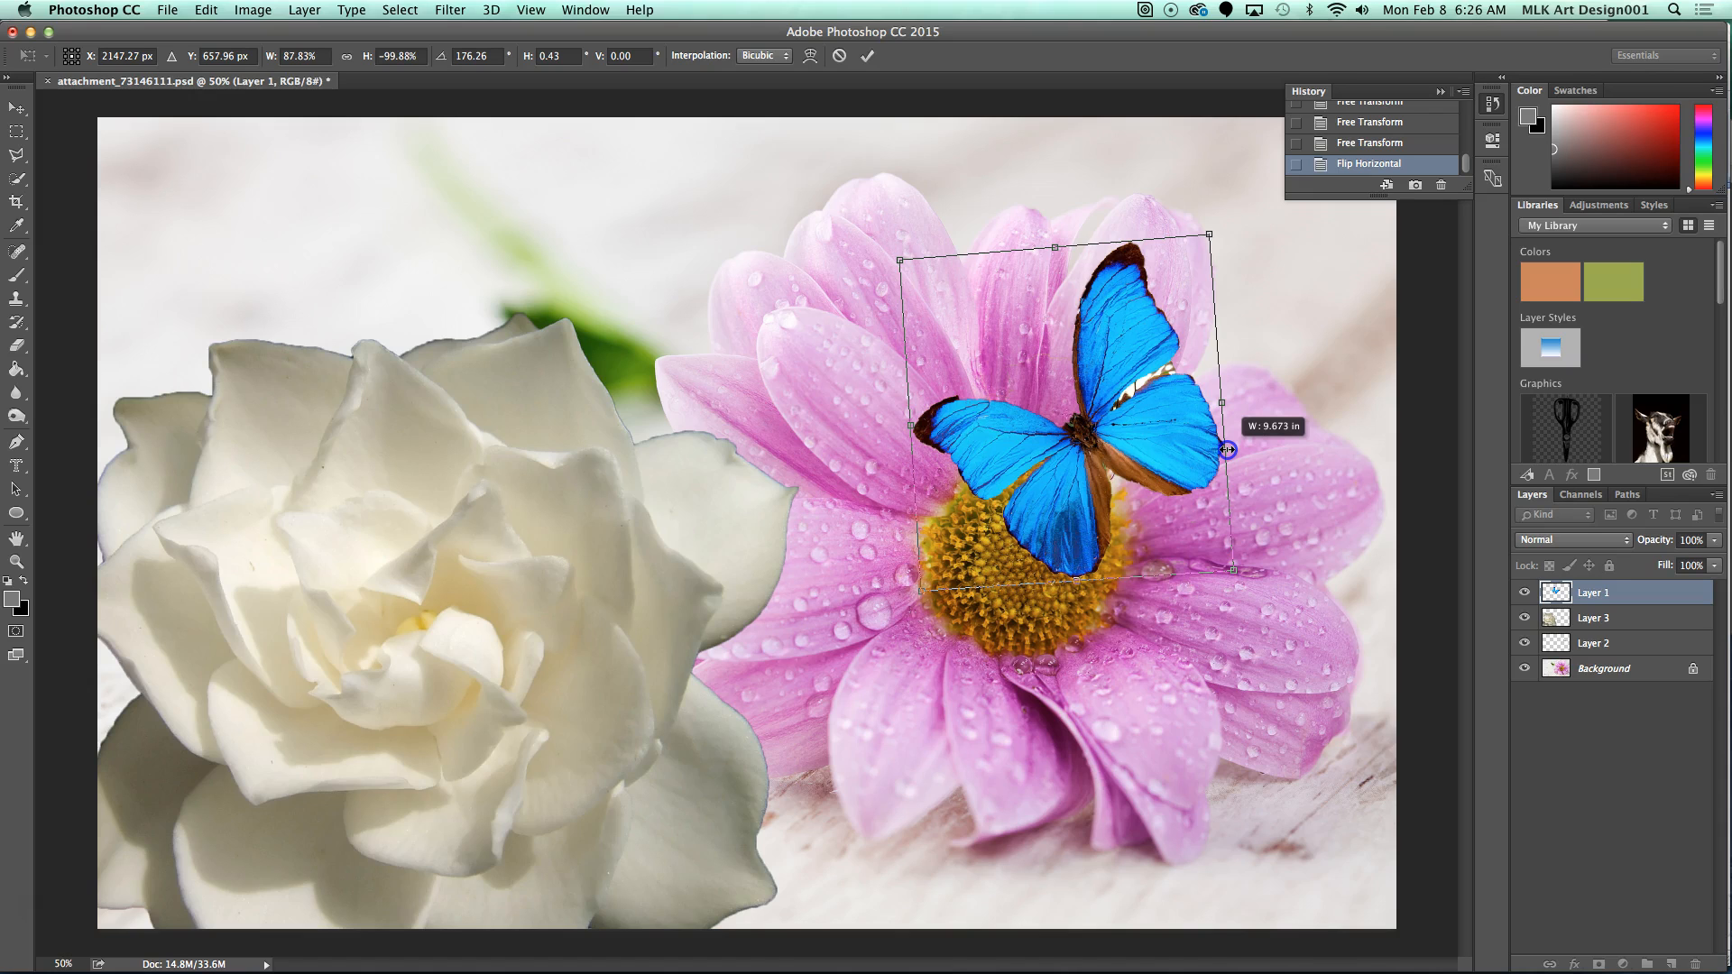
pyautogui.moveTo(1226, 449); pyautogui.dragTo(580, 420)
pyautogui.press('Return')
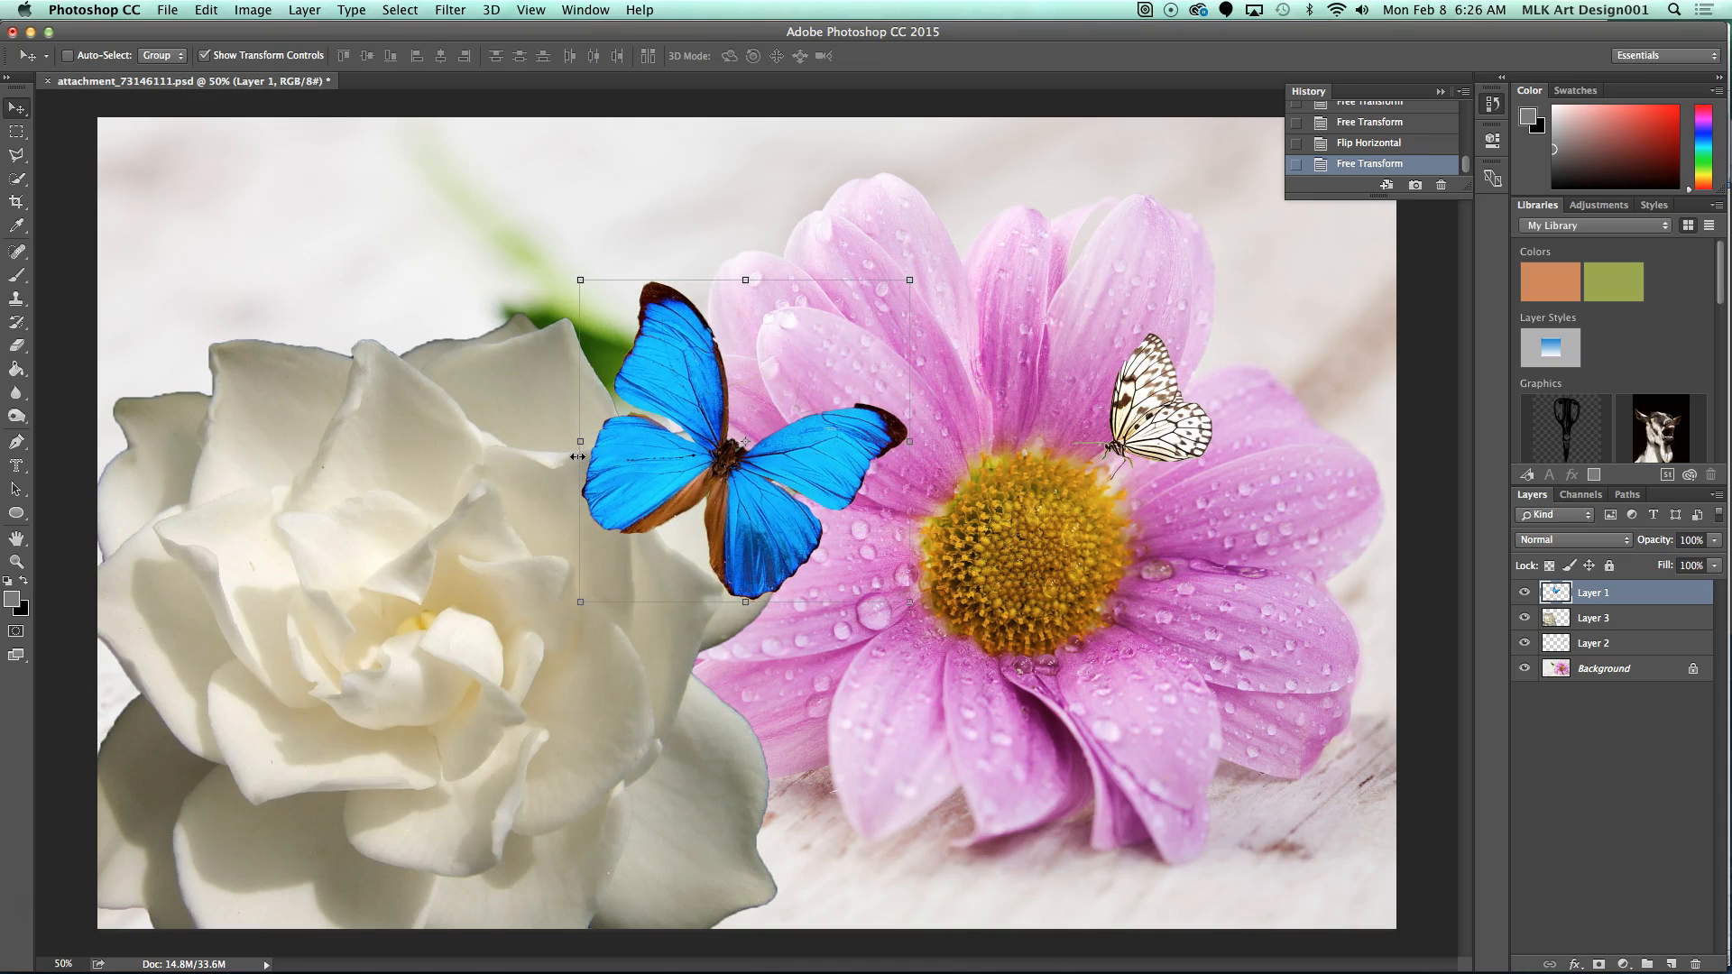